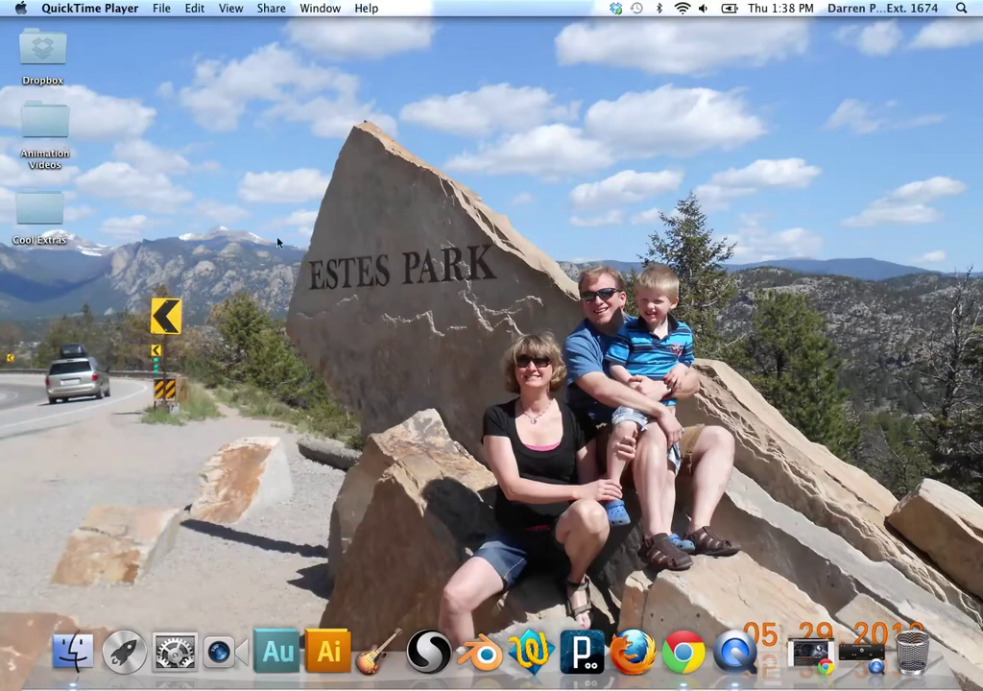
# Close the Chrome window showing the Sculptris page and quit Google Chrome.
pyautogui.click(808, 652)
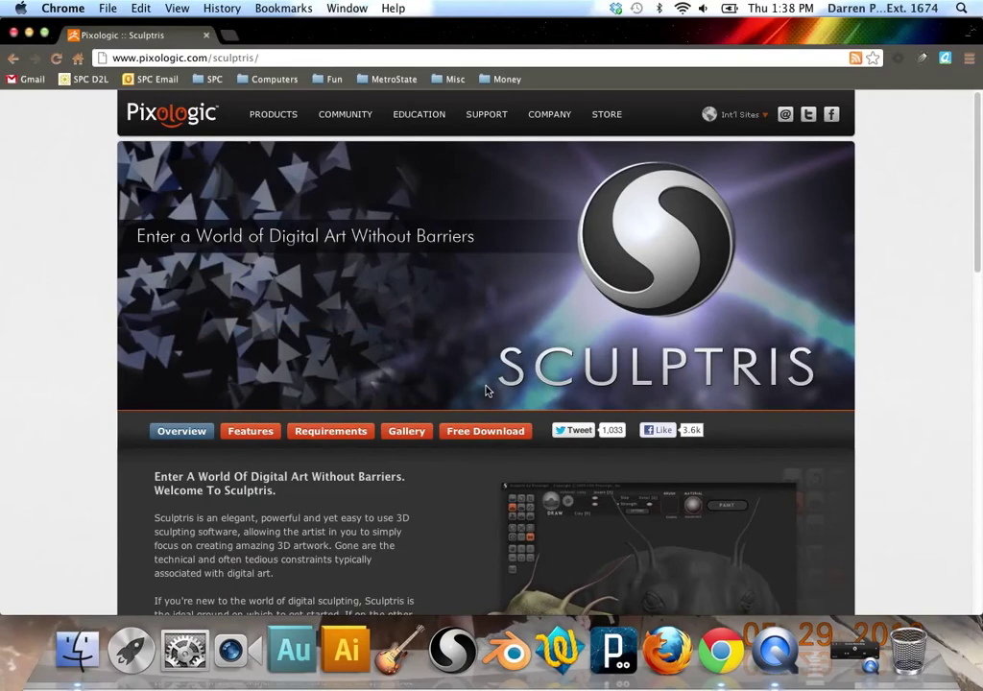
pyautogui.click(13, 34)
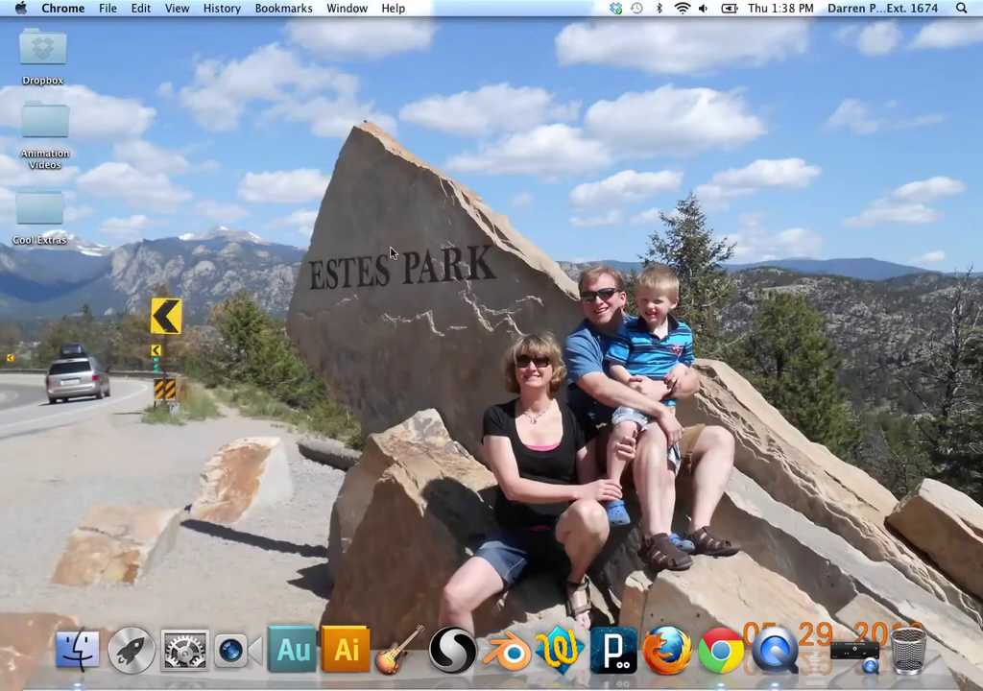
pyautogui.click(60, 8)
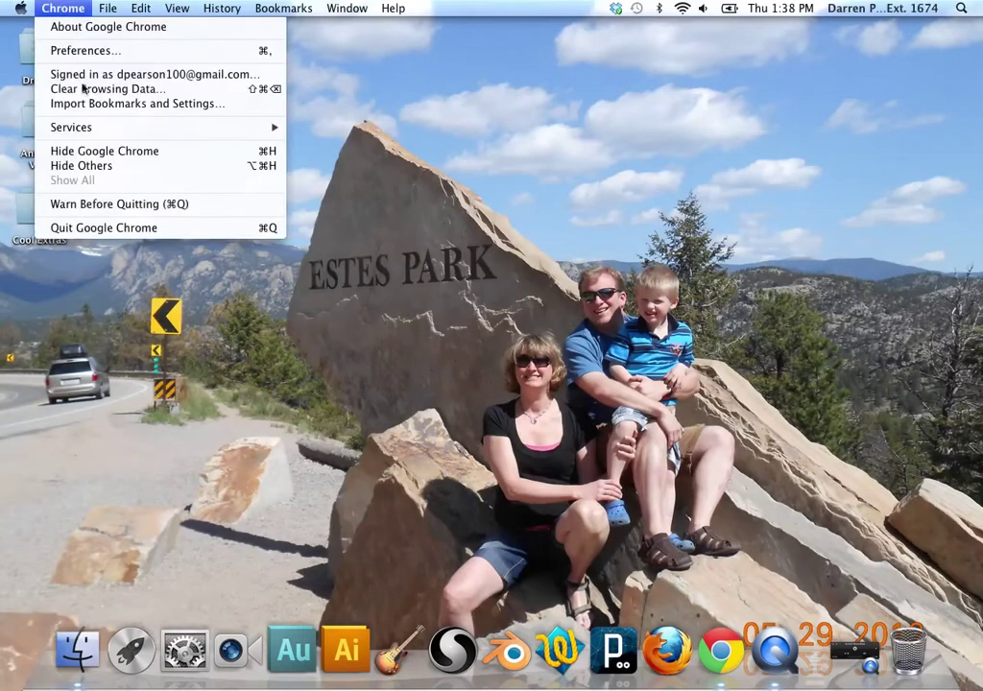
# Quit Google Chrome so the desktop is clear.
pyautogui.click(123, 225)
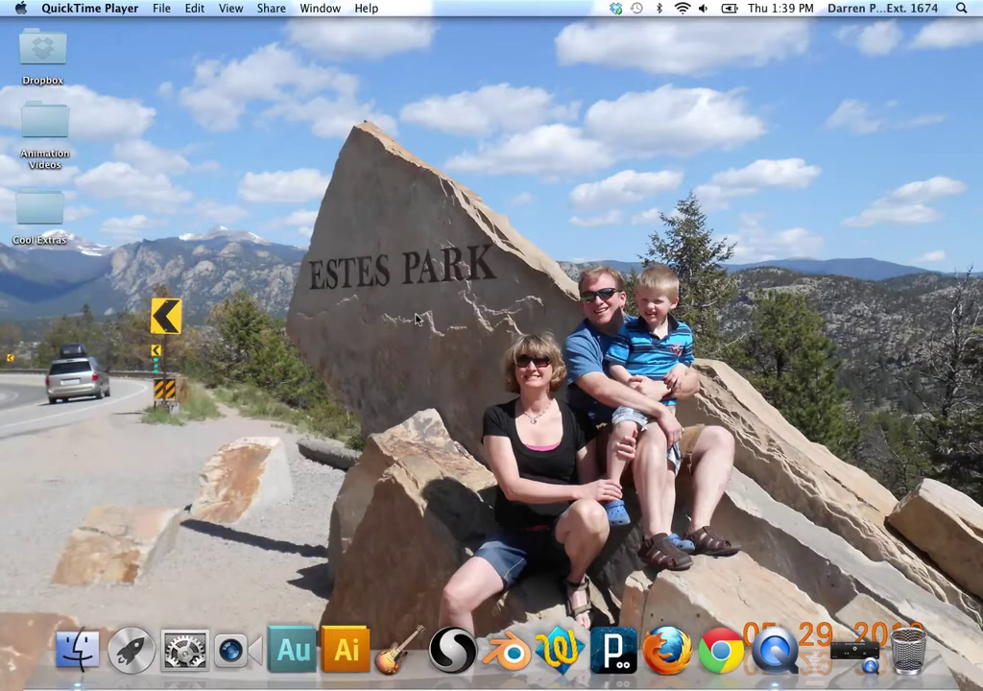
# Launch Blender, select the lamp, cube and camera in turn, then put the cube in Edit Mode.
pyautogui.click(507, 649)
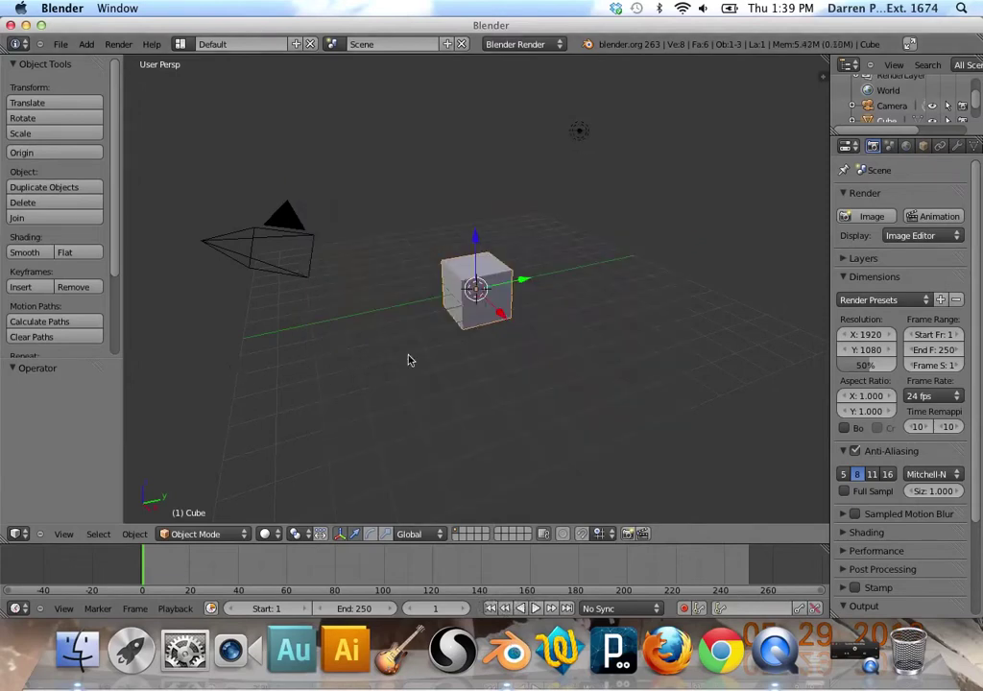
pyautogui.rightClick(578, 132)
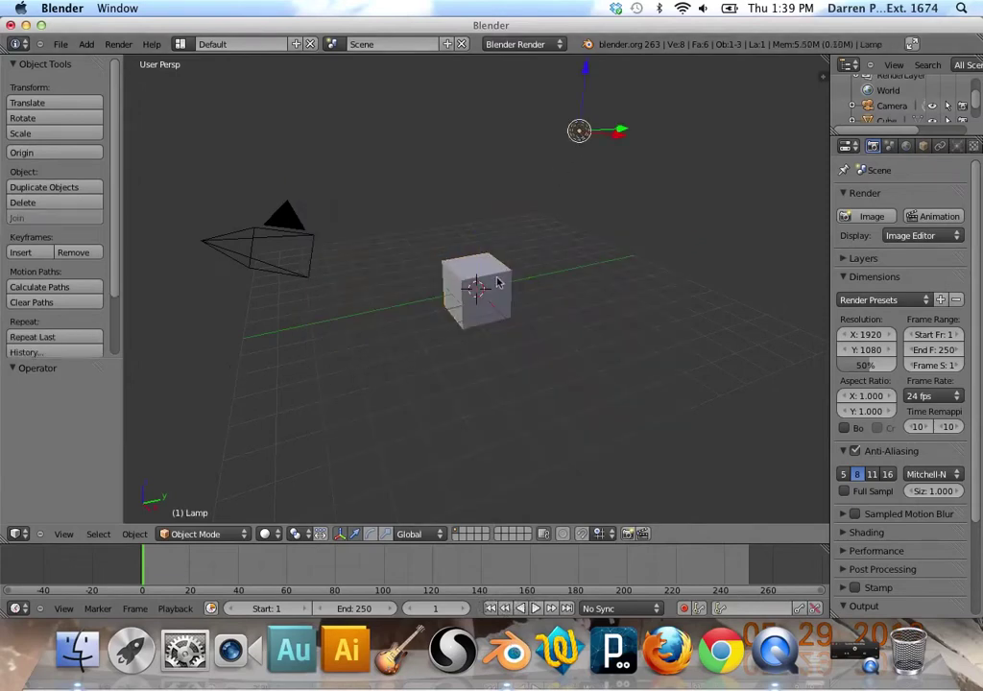
pyautogui.rightClick(492, 283)
pyautogui.rightClick(259, 260)
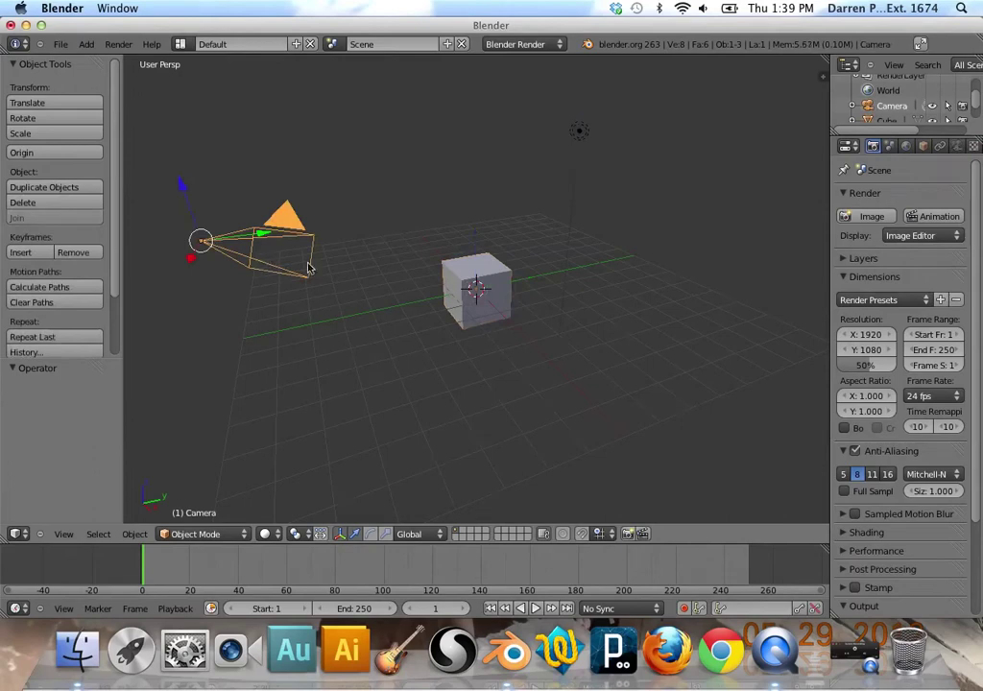
pyautogui.rightClick(497, 293)
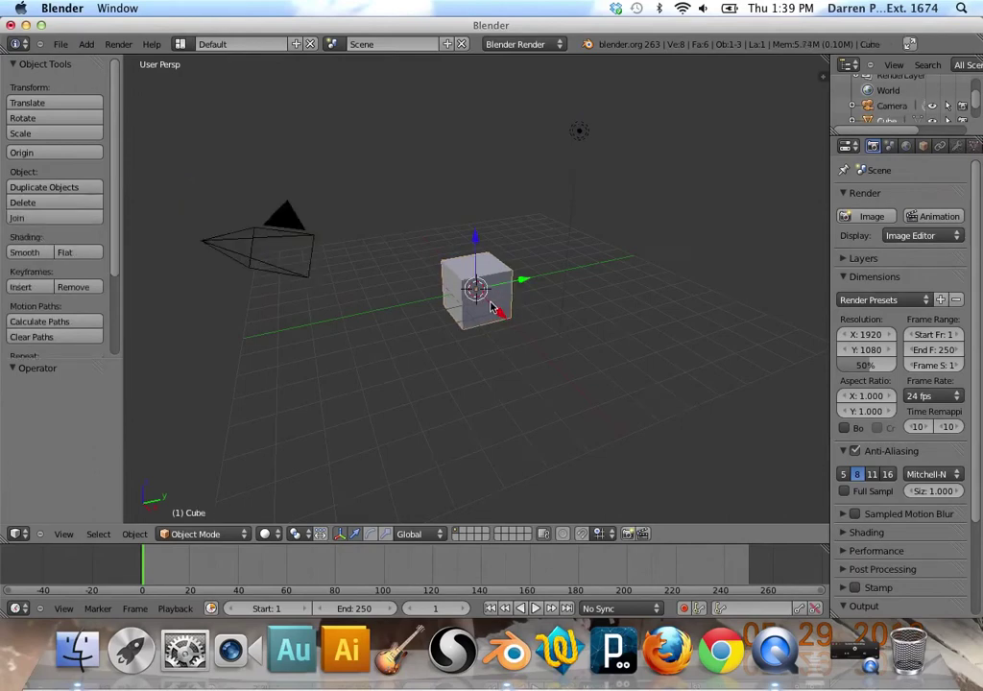
pyautogui.press('Tab')
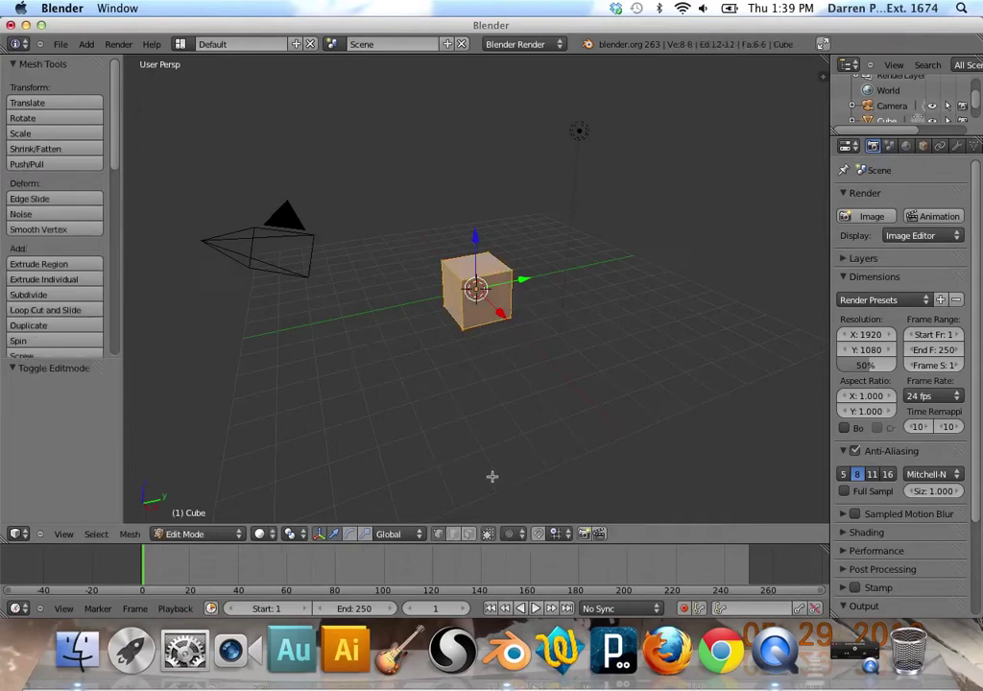
# In face select mode, extrude the cube's top face upward three times into a tall column.
pyautogui.click(469, 534)
pyautogui.rightClick(489, 270)
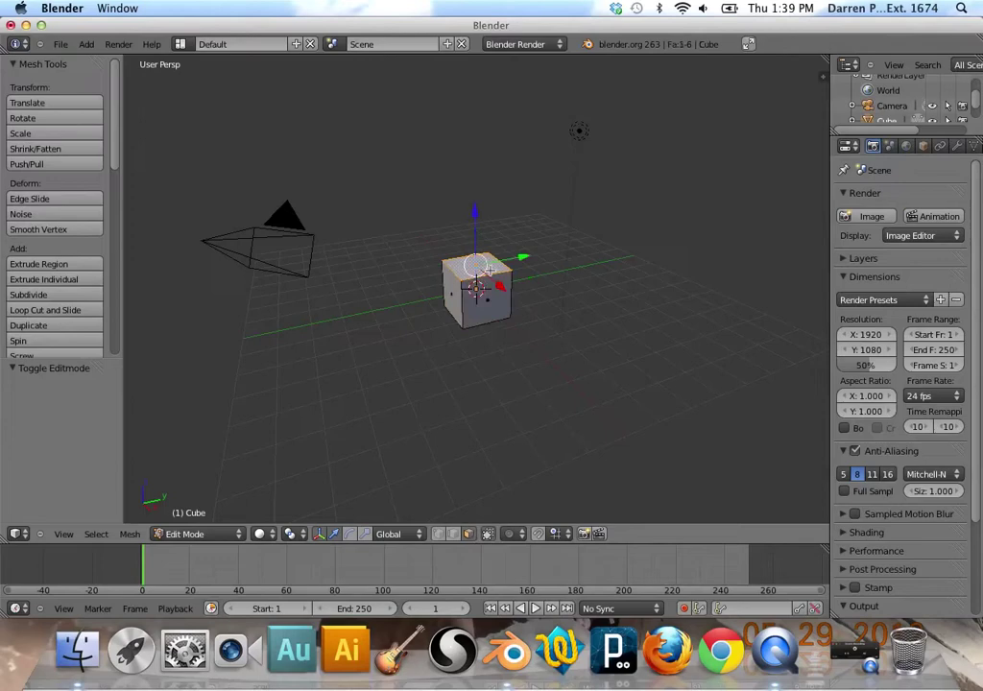
pyautogui.press('e')
pyautogui.click(488, 220)
pyautogui.press('e')
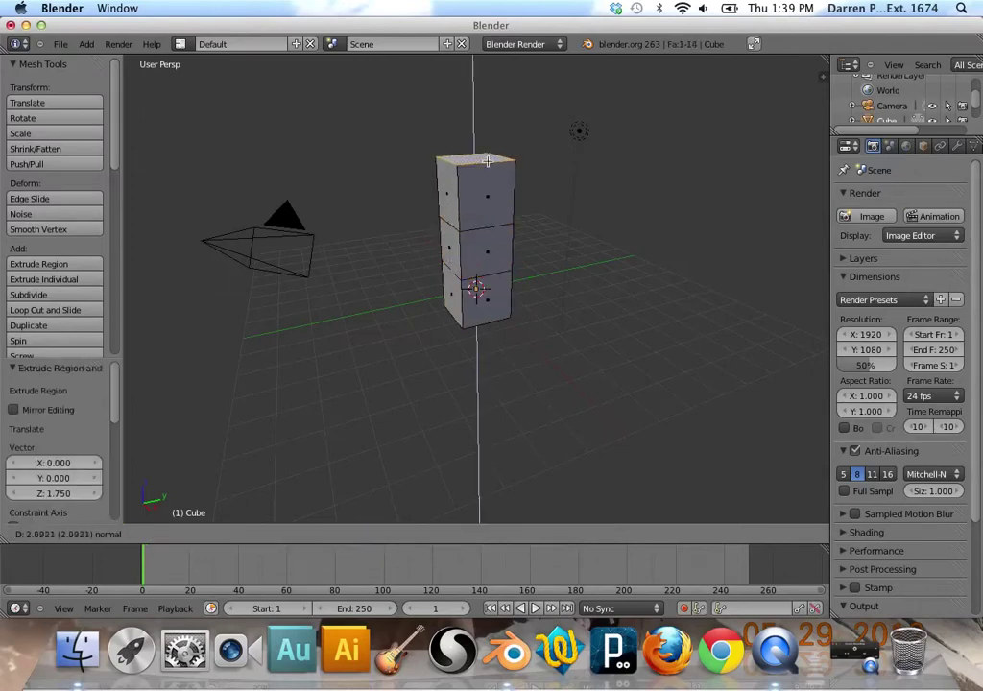
pyautogui.click(488, 173)
pyautogui.press('e')
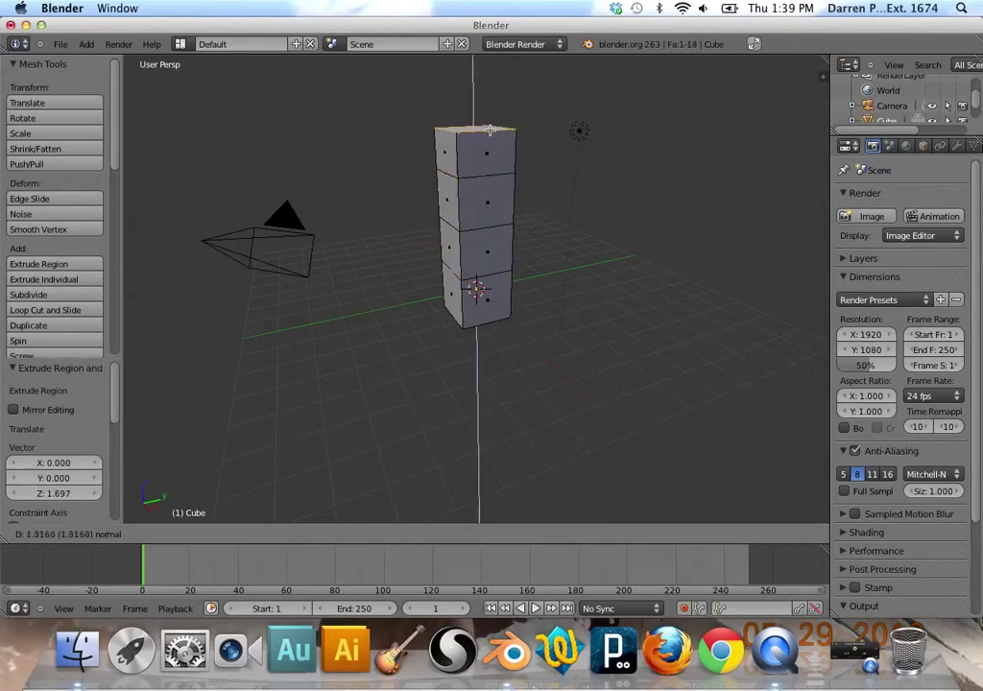
pyautogui.click(480, 106)
# Extrude the top block's right side face twice to the right to form a crossbar.
pyautogui.rightClick(499, 144)
pyautogui.press('e')
pyautogui.click(553, 156)
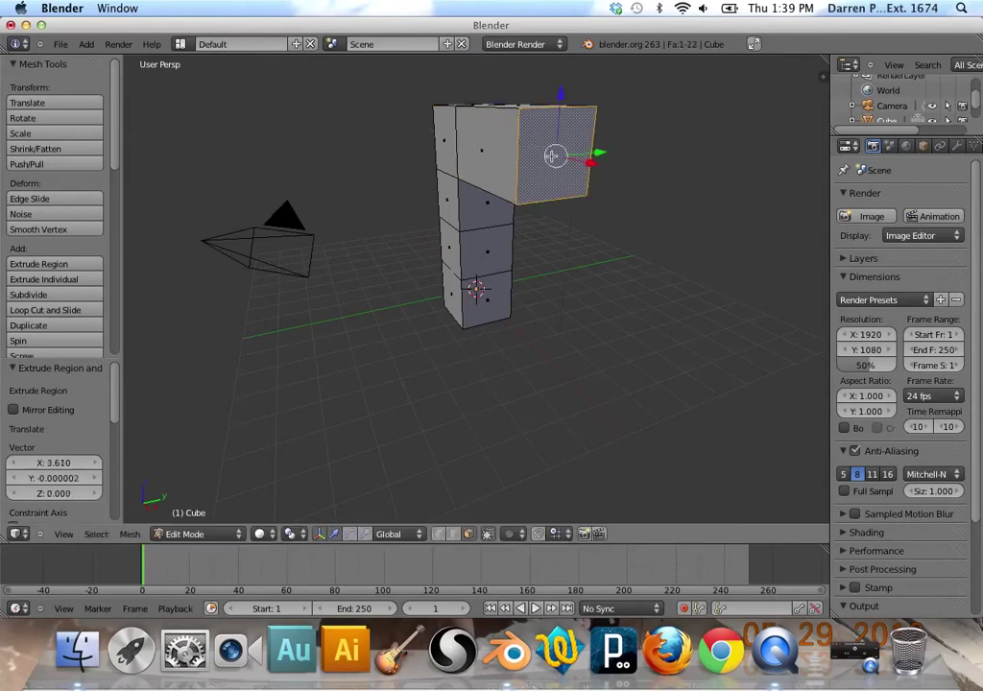
pyautogui.press('e')
pyautogui.click(614, 169)
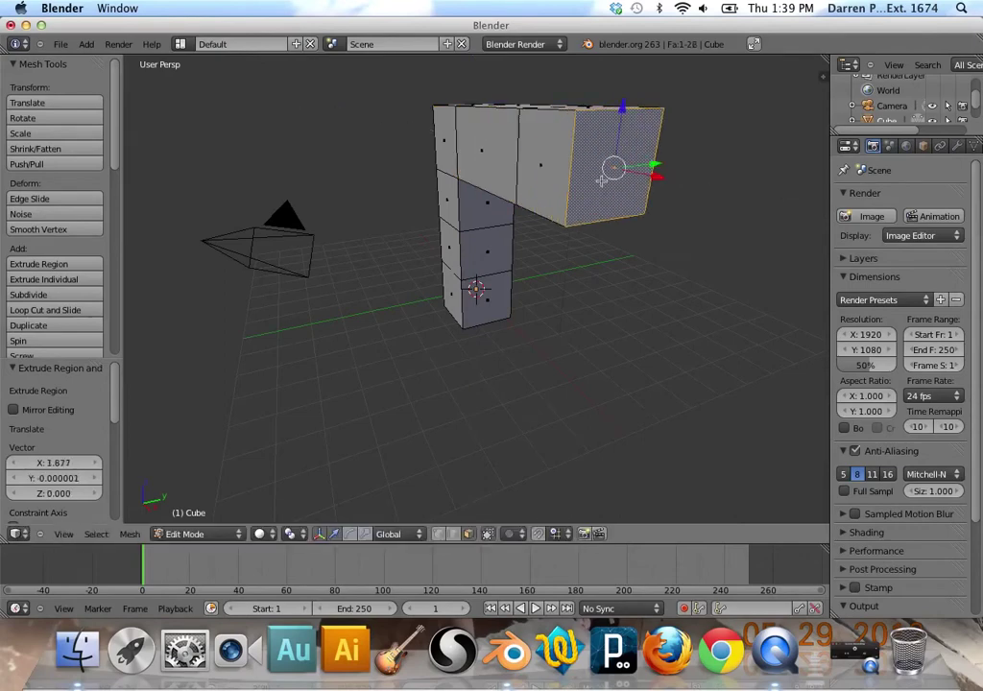
# Extrude the end block's bottom face down three times into a second leg reaching the ground.
pyautogui.moveTo(615, 169); pyautogui.dragTo(595, 135, button='middle')
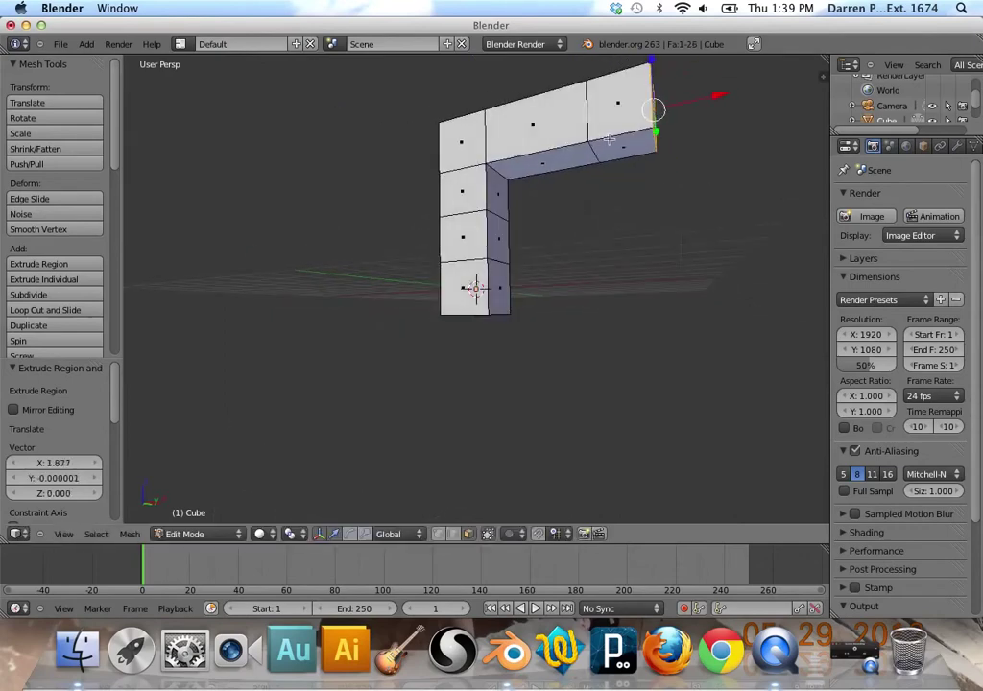
pyautogui.rightClick(623, 134)
pyautogui.press('e')
pyautogui.click(624, 207)
pyautogui.press('e')
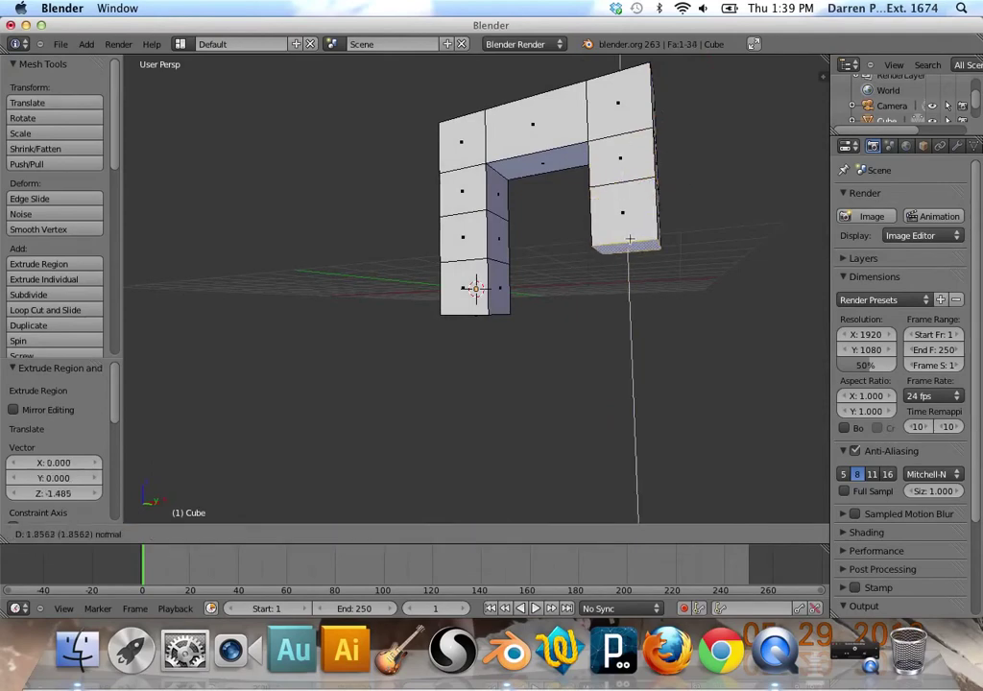
pyautogui.click(628, 240)
pyautogui.press('e')
pyautogui.click(634, 300)
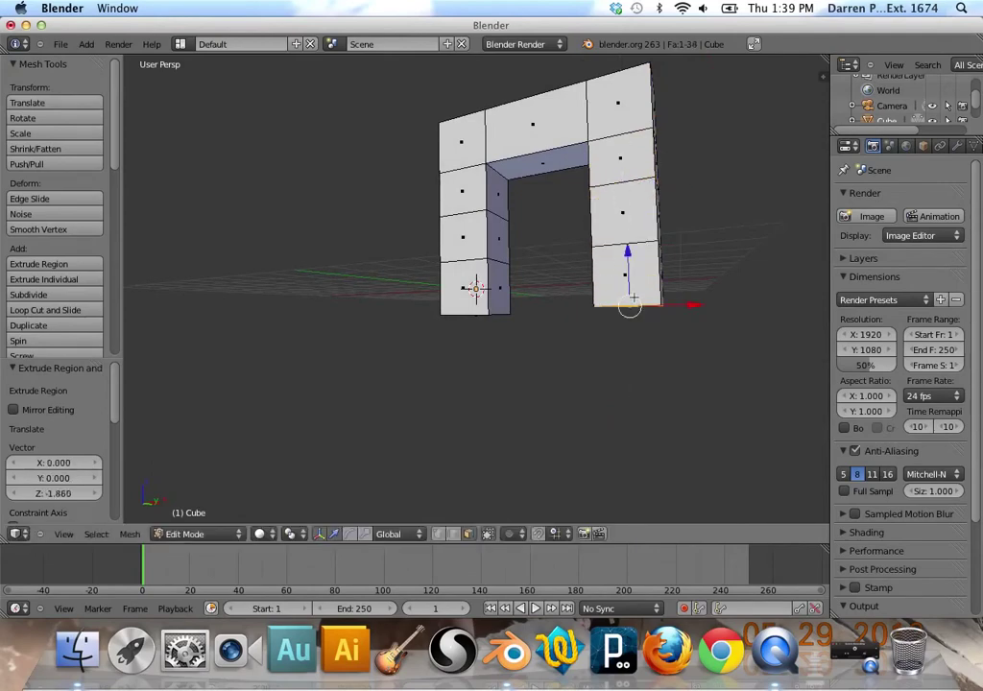
# Extrude a foot forward from the bottom of each leg.
pyautogui.press('e')
pyautogui.click(586, 279)
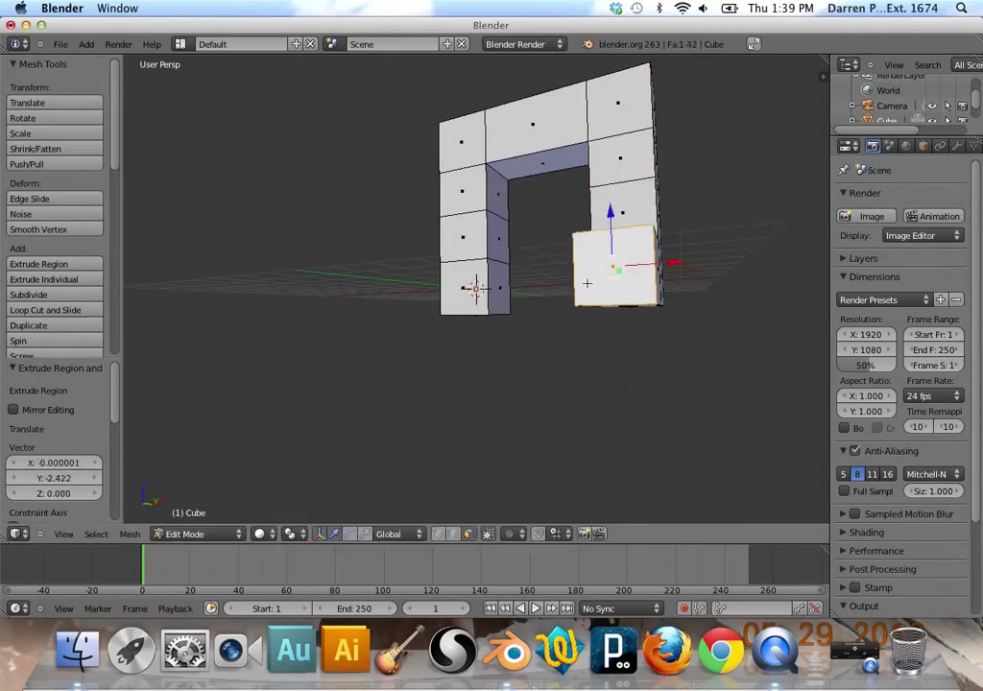
pyautogui.rightClick(459, 285)
pyautogui.press('e')
pyautogui.click(469, 283)
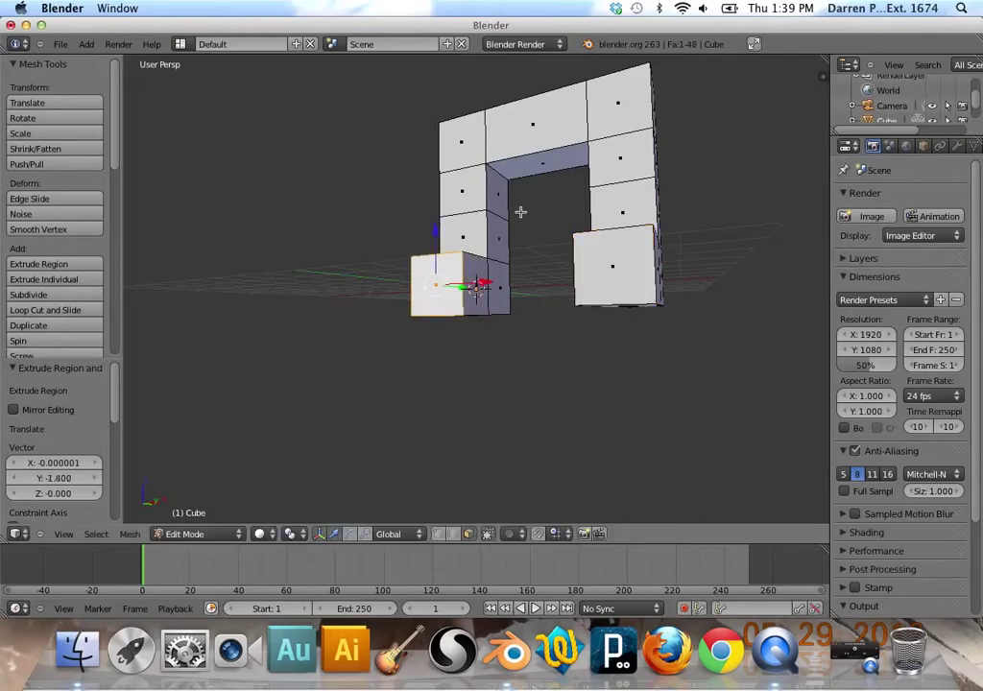
# Select the three top faces along the crossbar.
pyautogui.moveTo(520, 213); pyautogui.dragTo(548, 308, button='middle')
pyautogui.rightClick(471, 144)
pyautogui.keyDown('shift'); pyautogui.rightClick(567, 146); pyautogui.keyUp('shift')
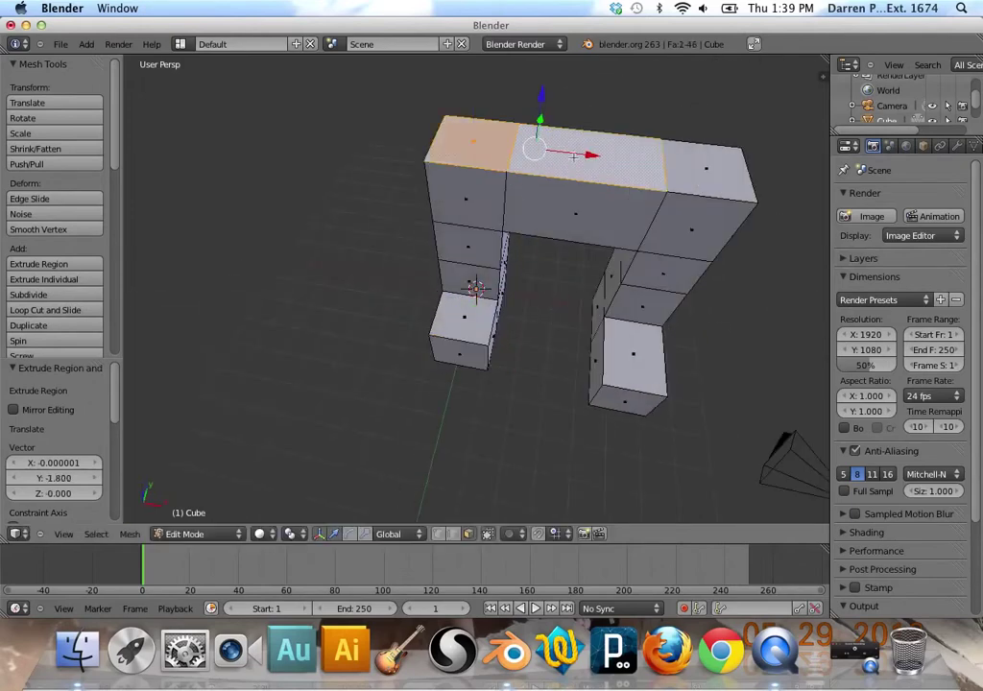
pyautogui.keyDown('shift'); pyautogui.rightClick(688, 165); pyautogui.keyUp('shift')
# Extrude the three top faces upward twice to raise the top of the body.
pyautogui.press('e')
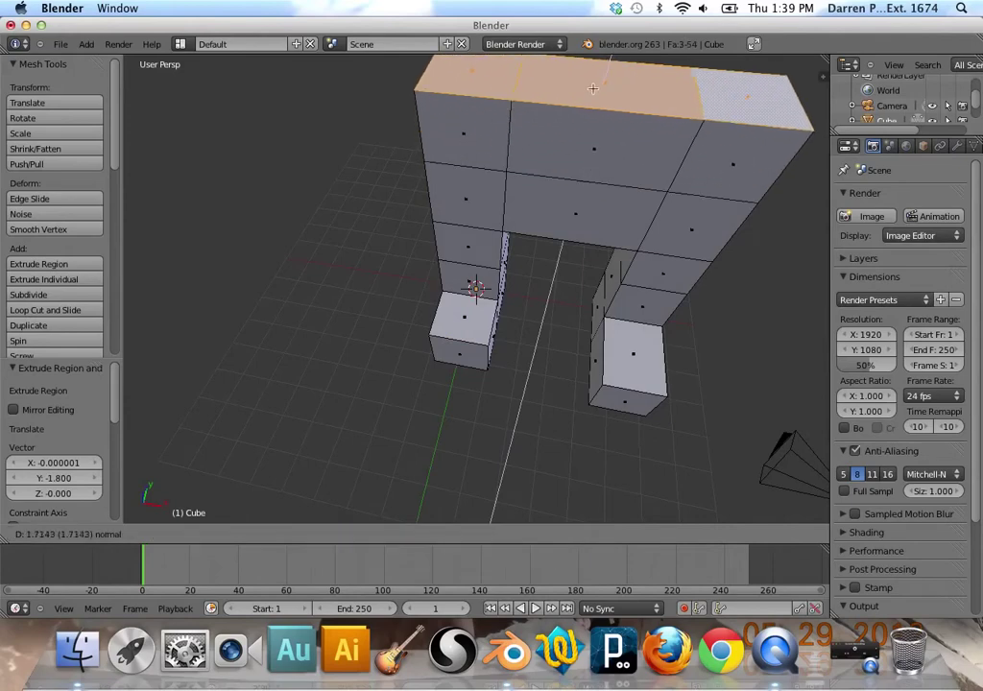
pyautogui.click(602, 44)
pyautogui.scroll(-6, 610, 149)
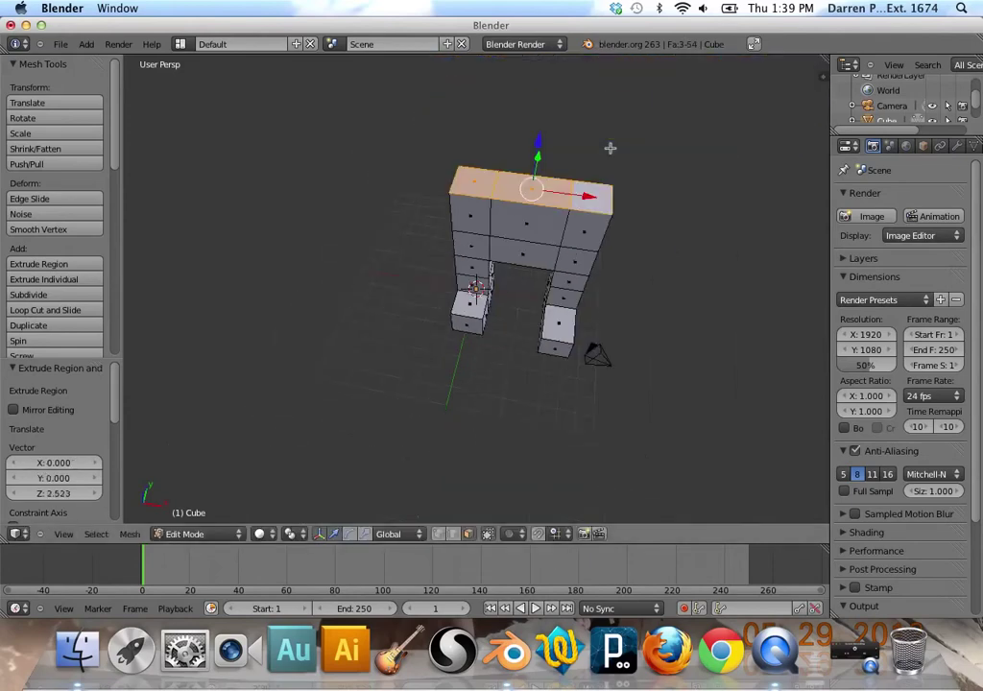
pyautogui.press('e')
pyautogui.click(516, 200)
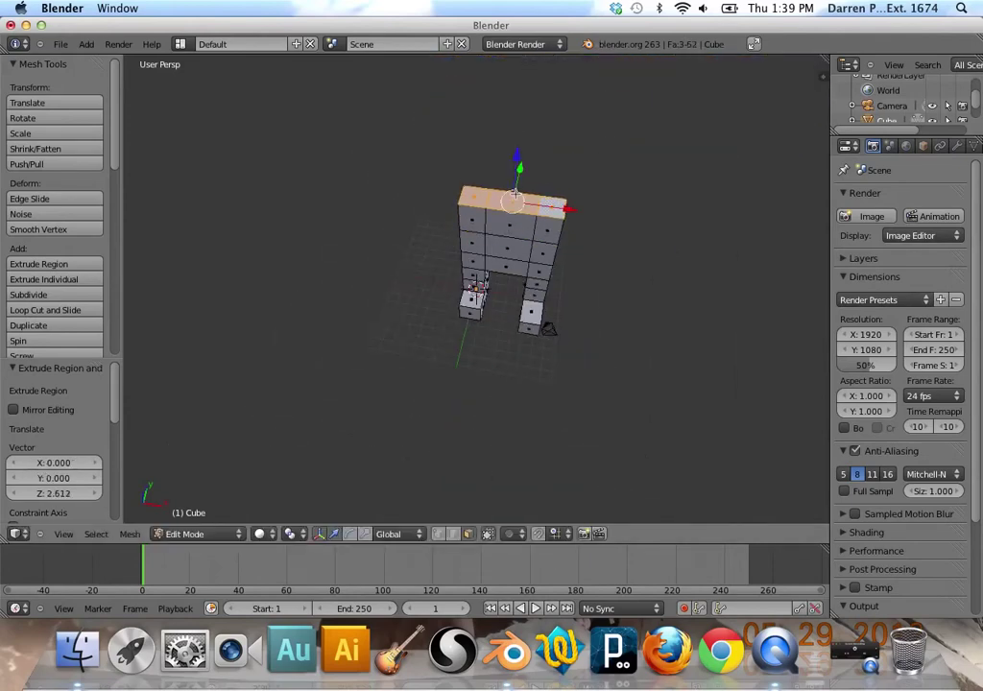
# Extrude the middle top face into a narrow neck, scaling its face smaller.
pyautogui.press('e')
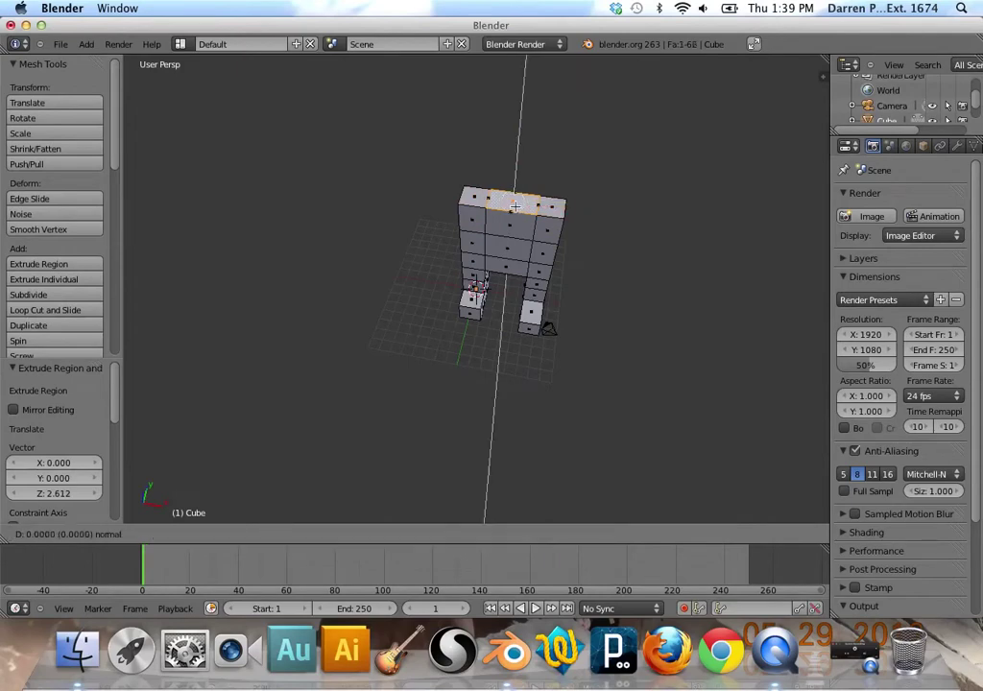
pyautogui.click(514, 193)
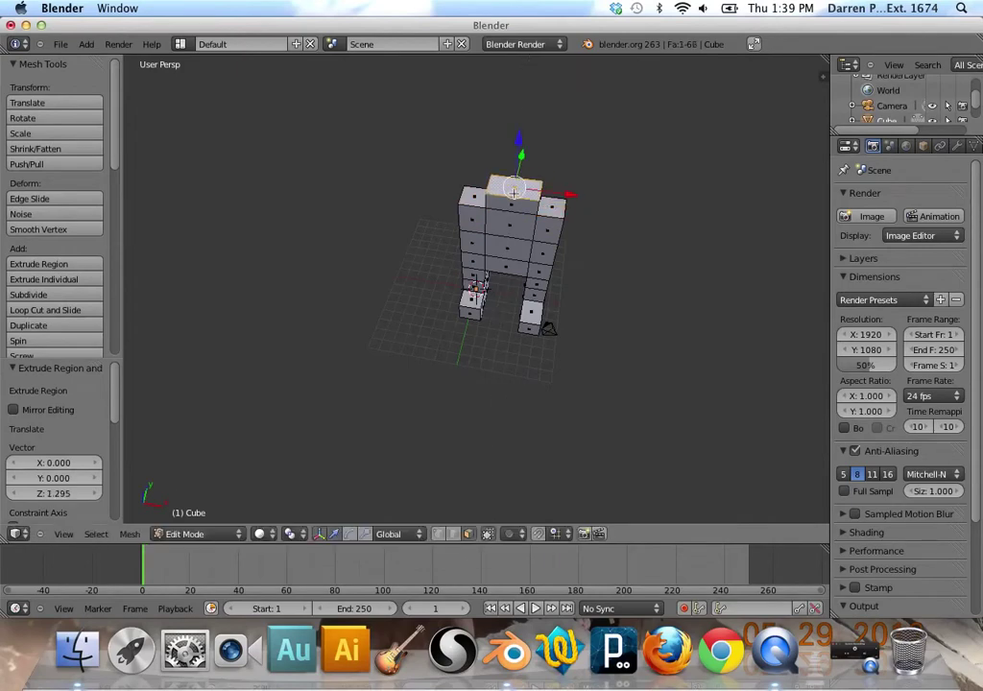
pyautogui.press('s')
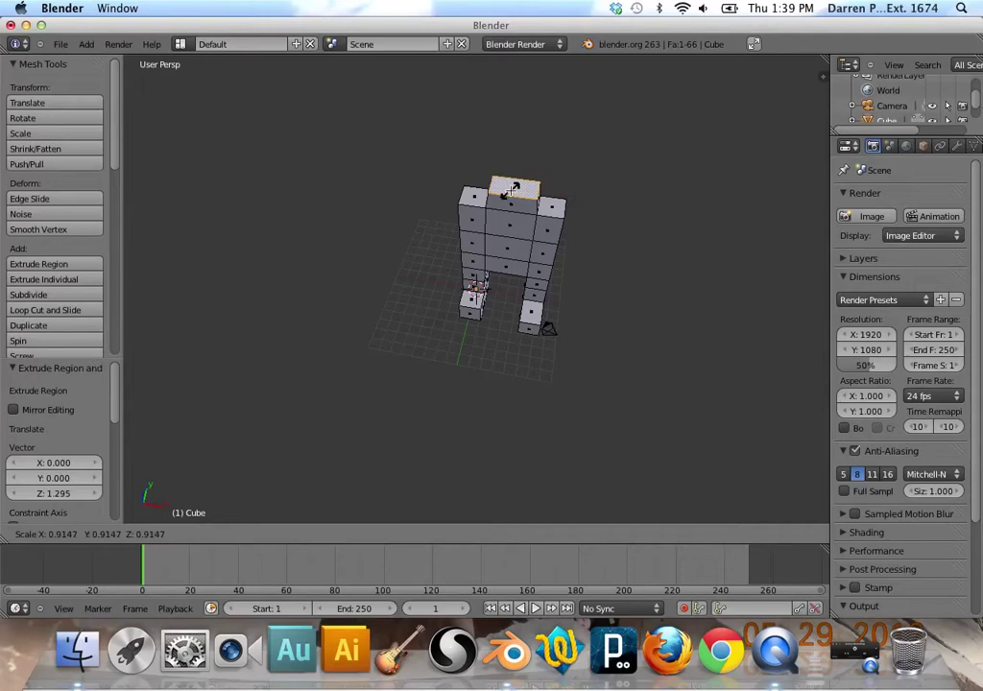
pyautogui.click(515, 192)
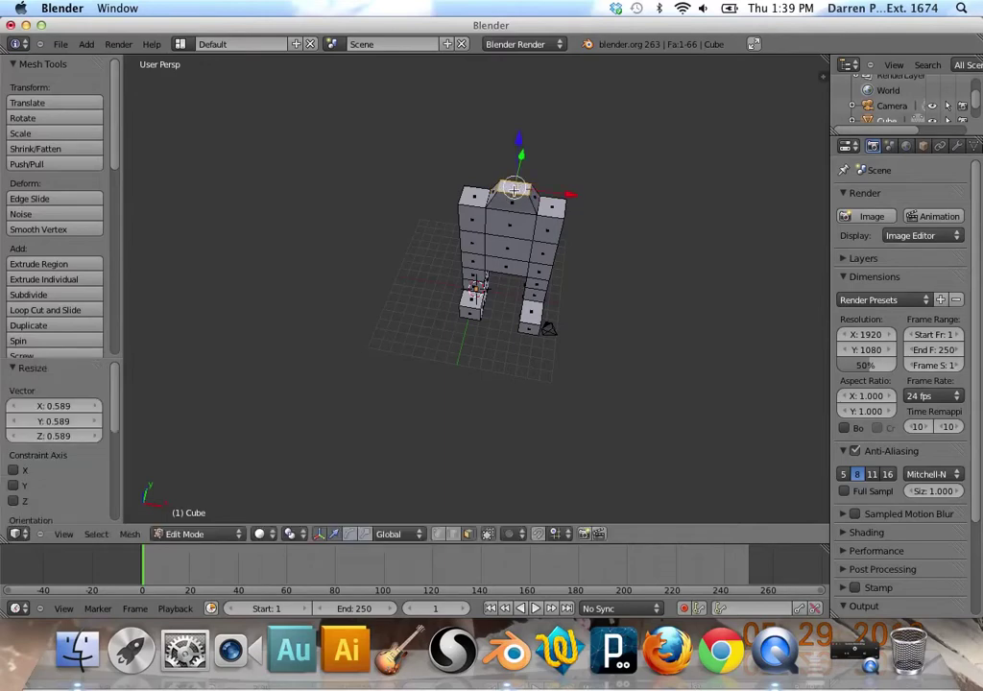
pyautogui.press('e')
pyautogui.click(515, 178)
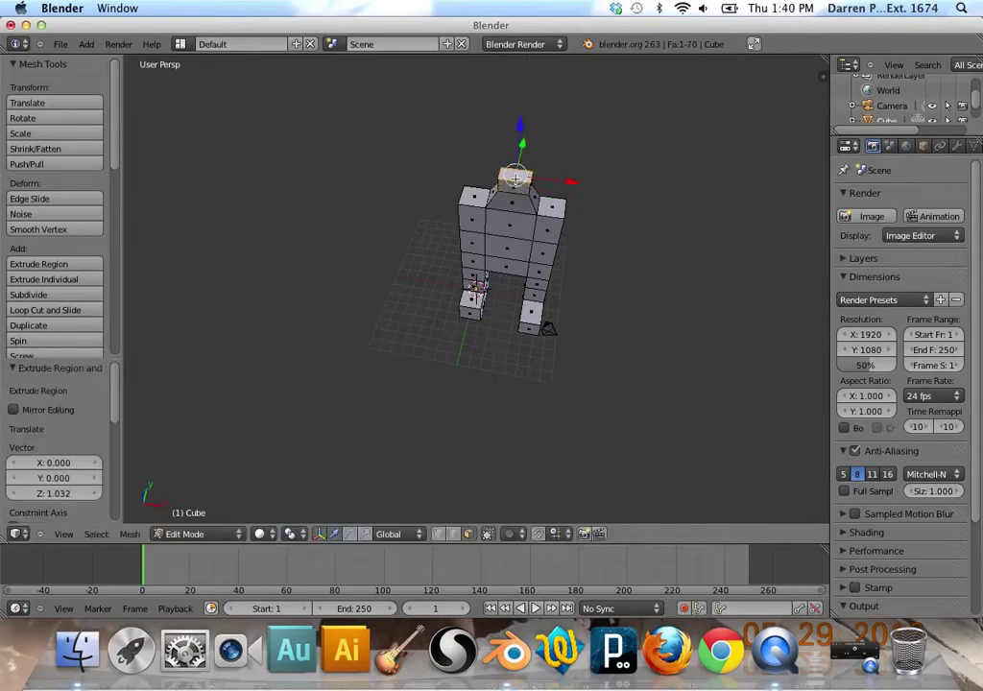
# Extrude the neck's top face again and widen it as the base of the head.
pyautogui.press('e')
pyautogui.click(517, 163)
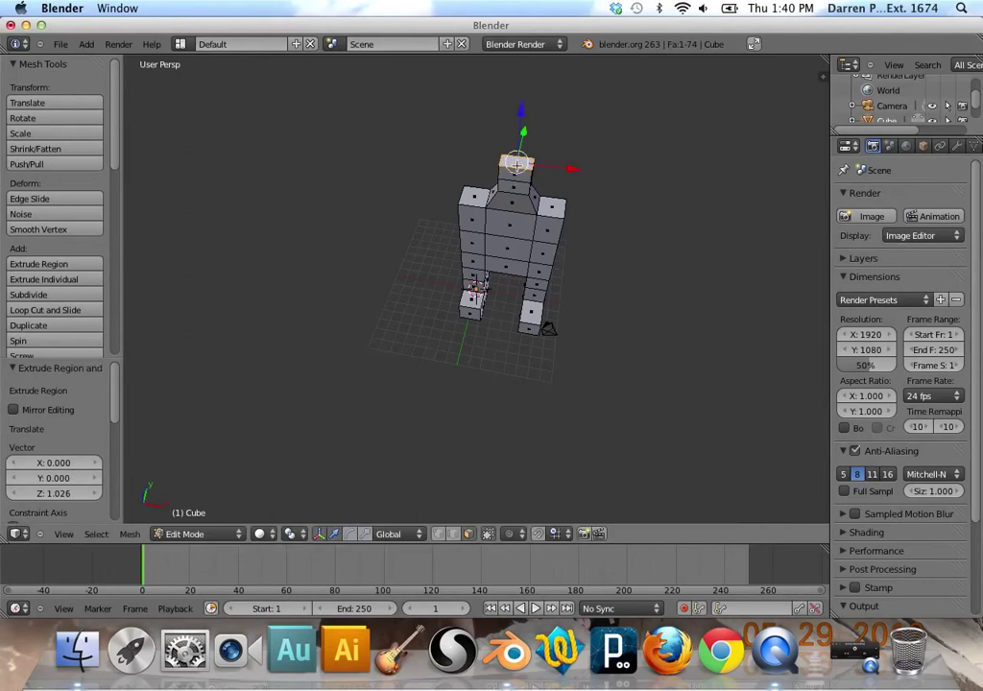
pyautogui.press('s')
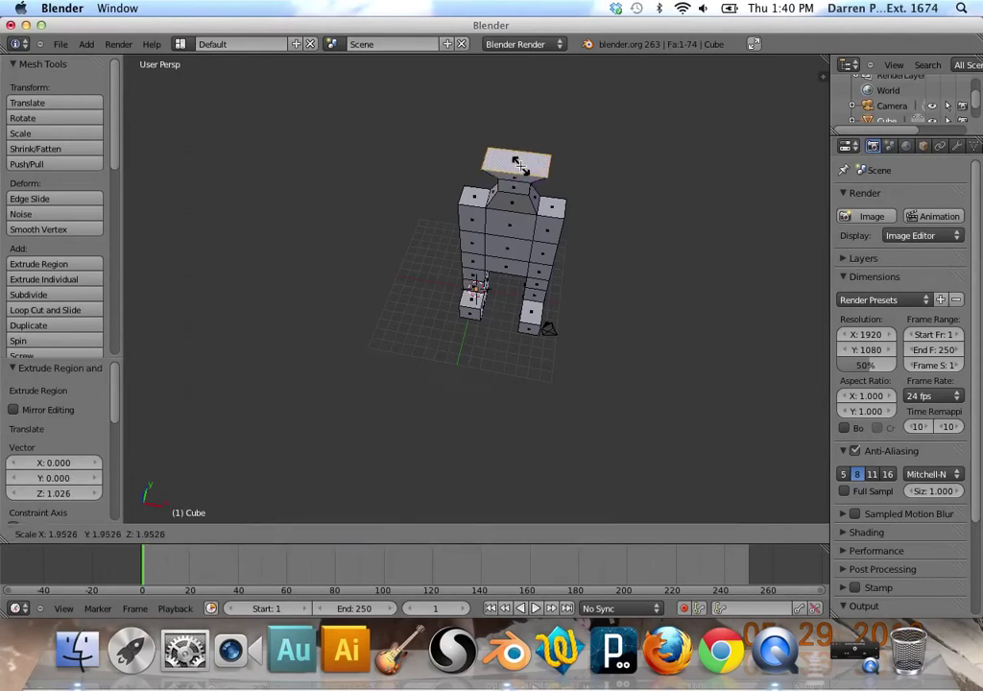
pyautogui.click(519, 167)
# Extrude the head upward twice and scale its top face down to taper it.
pyautogui.press('e')
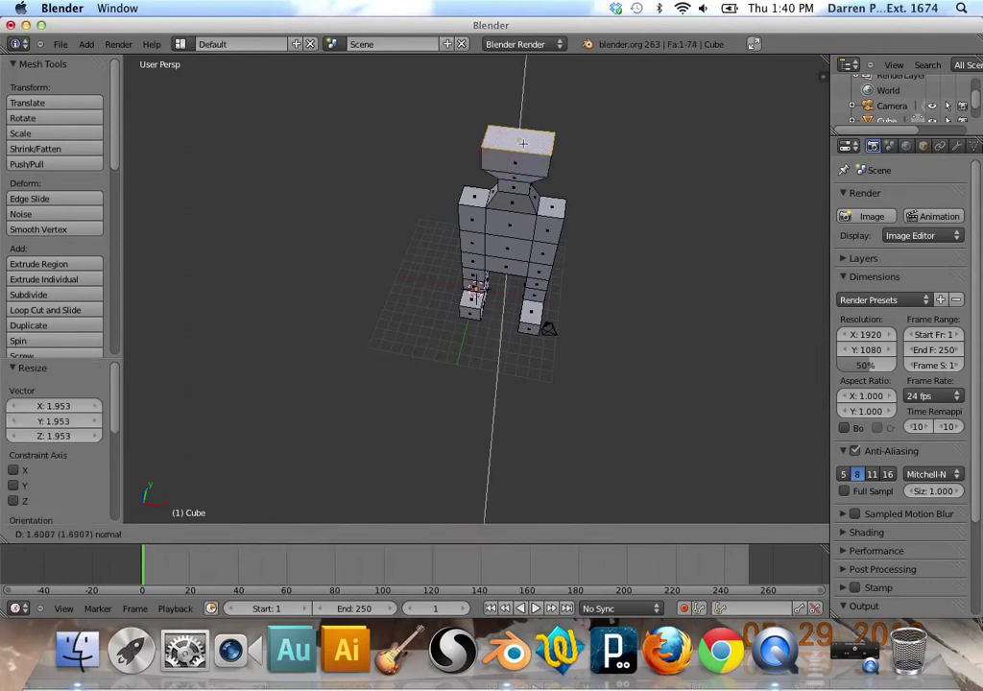
pyautogui.click(521, 137)
pyautogui.press('e')
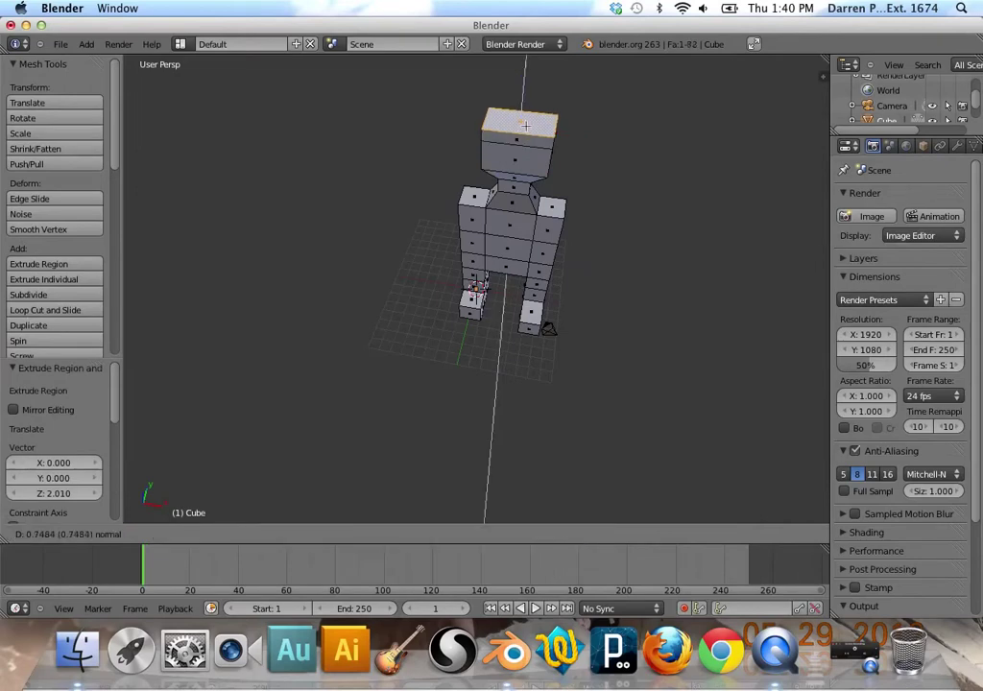
pyautogui.click(527, 118)
pyautogui.press('s')
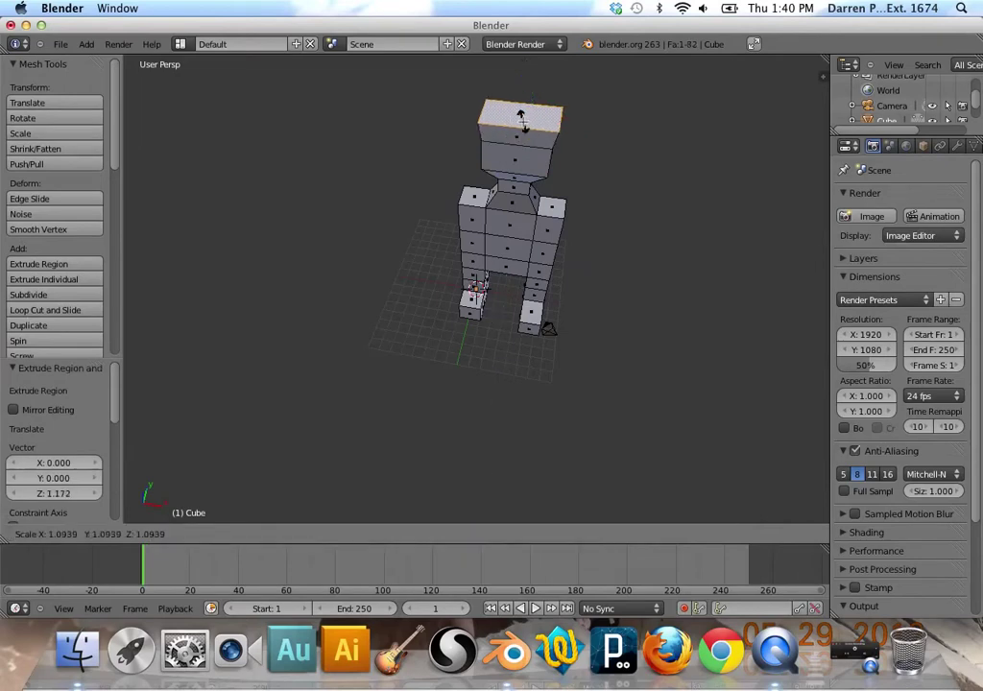
pyautogui.click(523, 110)
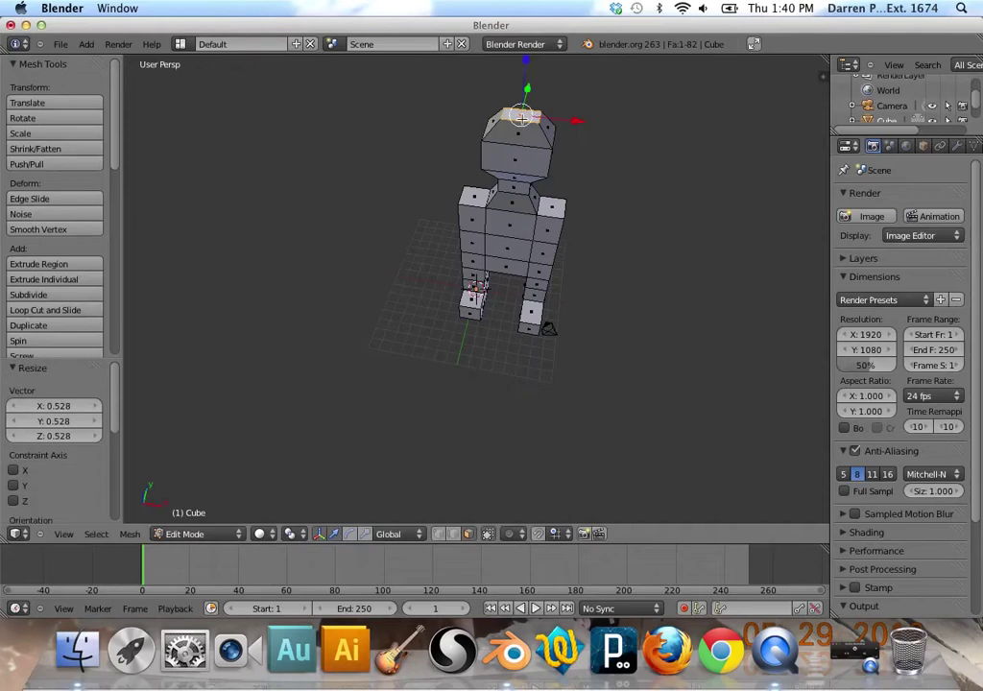
pyautogui.moveTo(523, 111); pyautogui.dragTo(566, 197, button='middle')
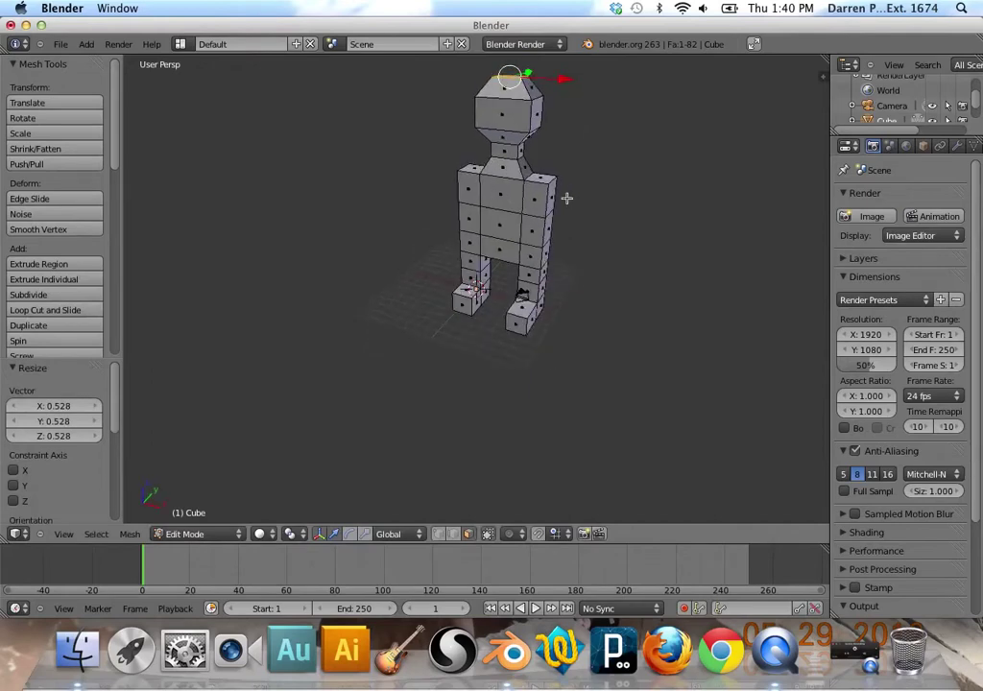
# Extrude the right shoulder face outward twice, then extrude its end down twice into a hanging forearm.
pyautogui.rightClick(550, 197)
pyautogui.press('e')
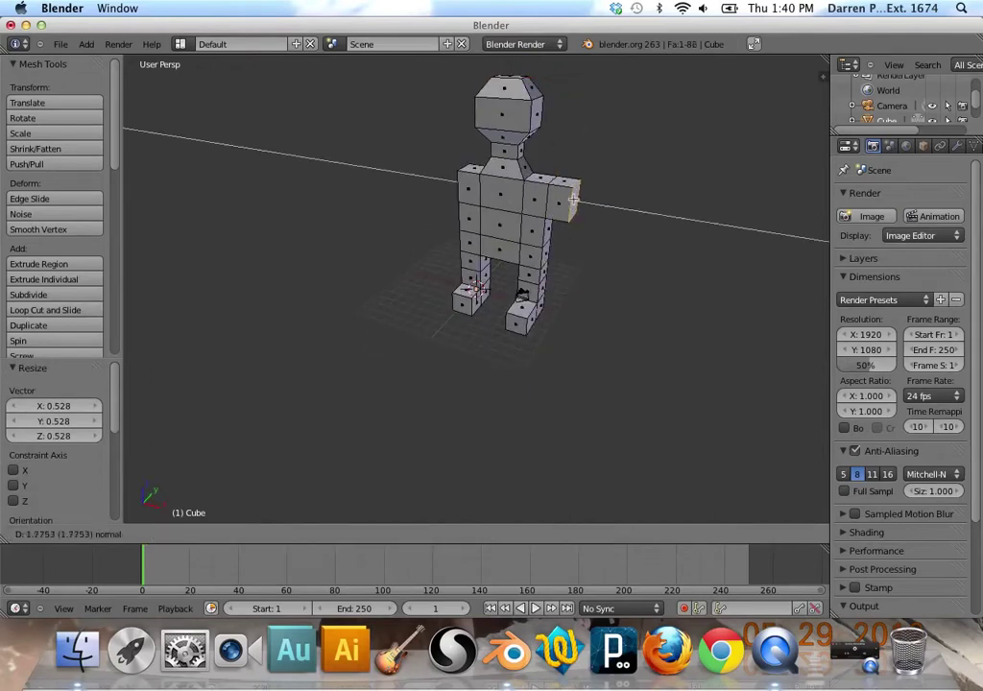
pyautogui.click(580, 199)
pyautogui.press('e')
pyautogui.click(614, 200)
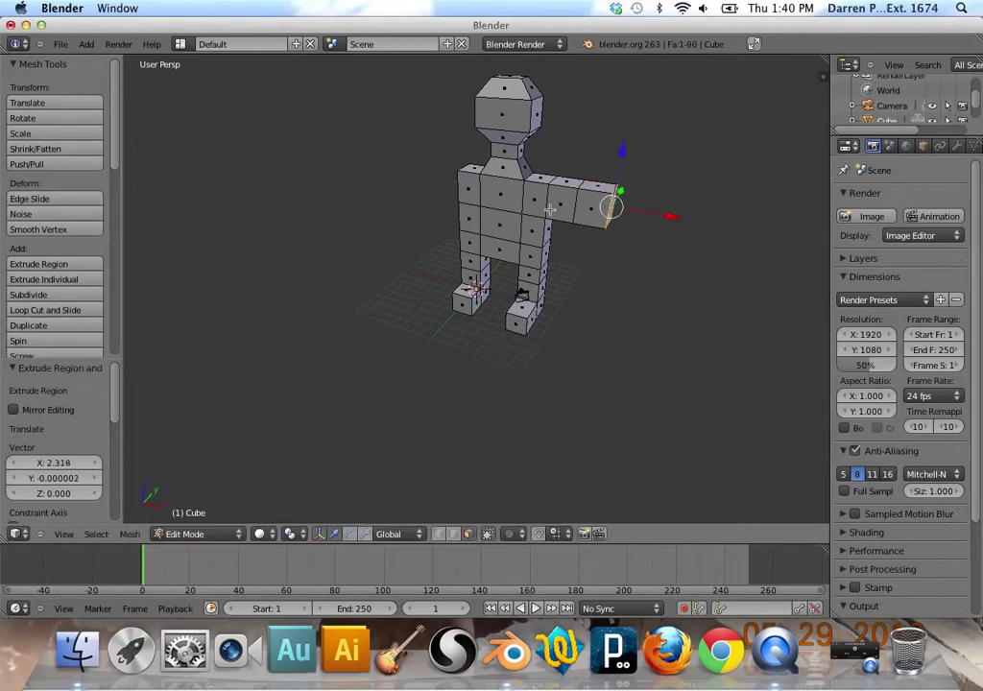
pyautogui.moveTo(615, 200); pyautogui.dragTo(579, 191, button='middle')
pyautogui.rightClick(582, 189)
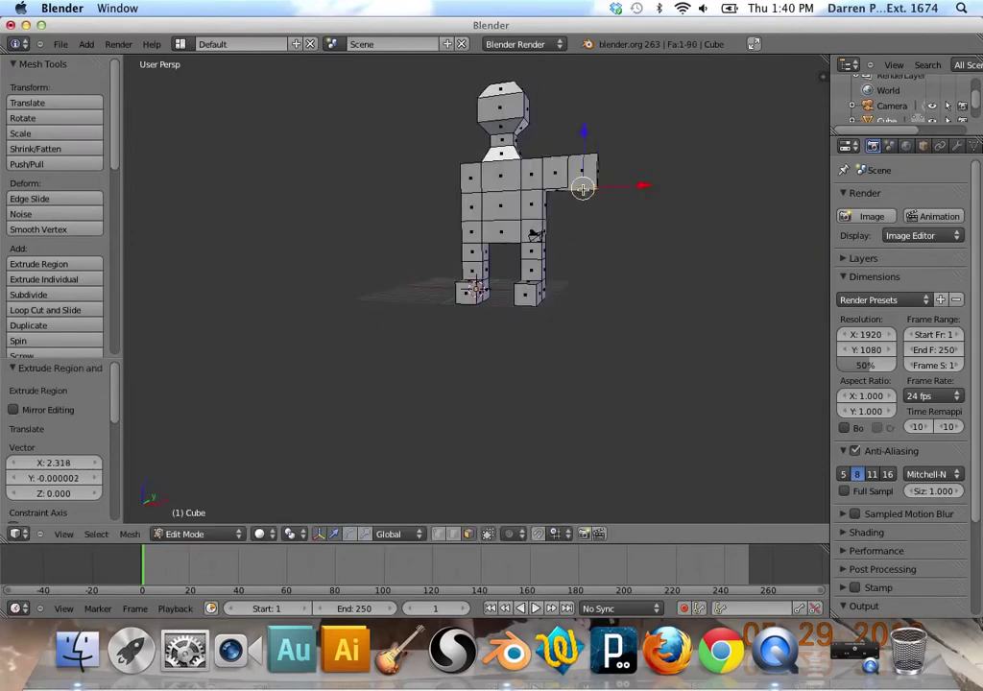
pyautogui.press('e')
pyautogui.click(582, 211)
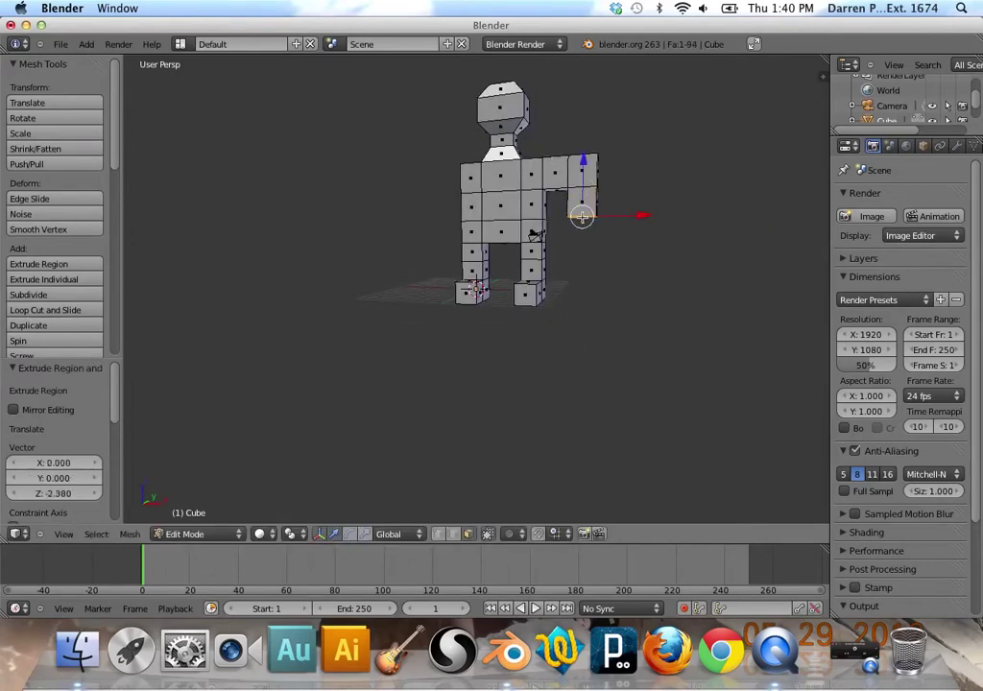
pyautogui.press('e')
pyautogui.click(583, 240)
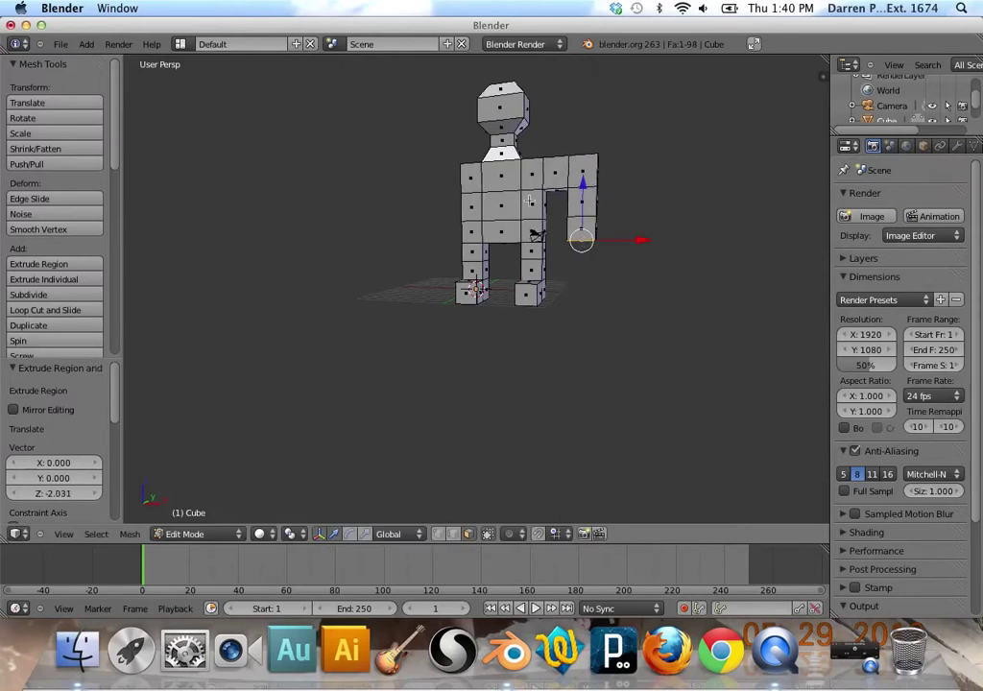
# Extrude the left shoulder outward twice, then extrude its end down twice locked to Z.
pyautogui.moveTo(583, 240); pyautogui.dragTo(595, 196, button='middle')
pyautogui.rightClick(450, 185)
pyautogui.press('e')
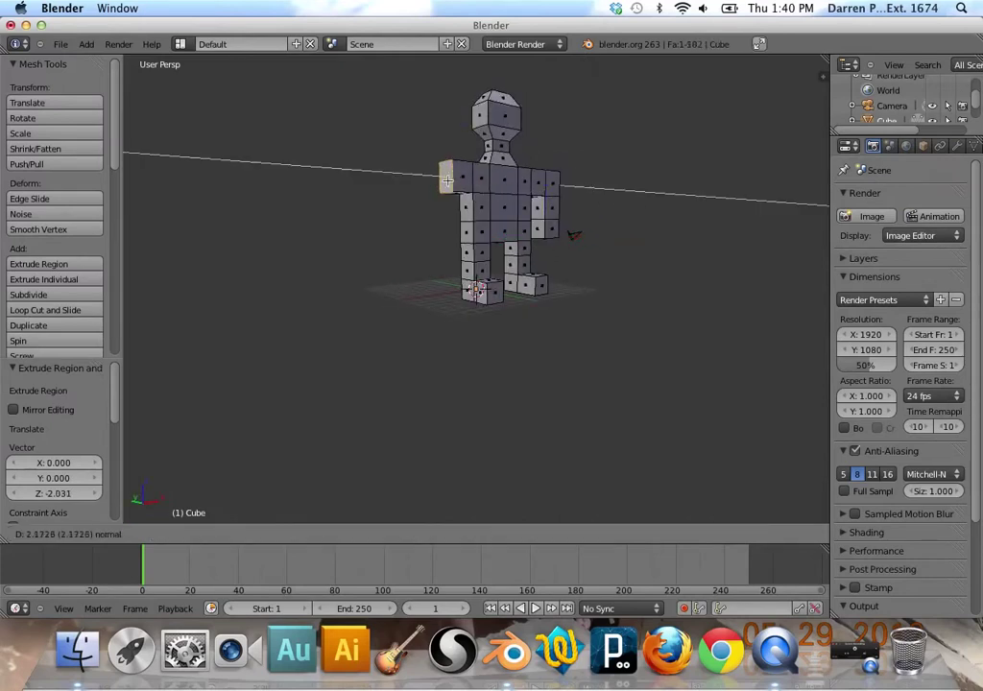
pyautogui.click(573, 235)
pyautogui.press('e')
pyautogui.click(569, 237)
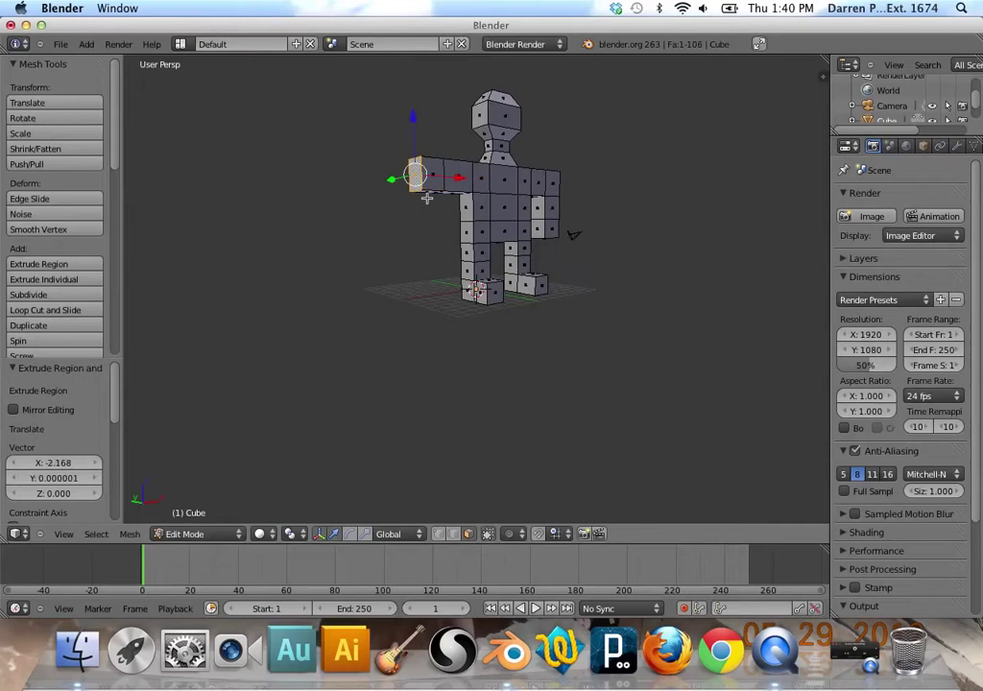
pyautogui.press('e')
pyautogui.press('z')
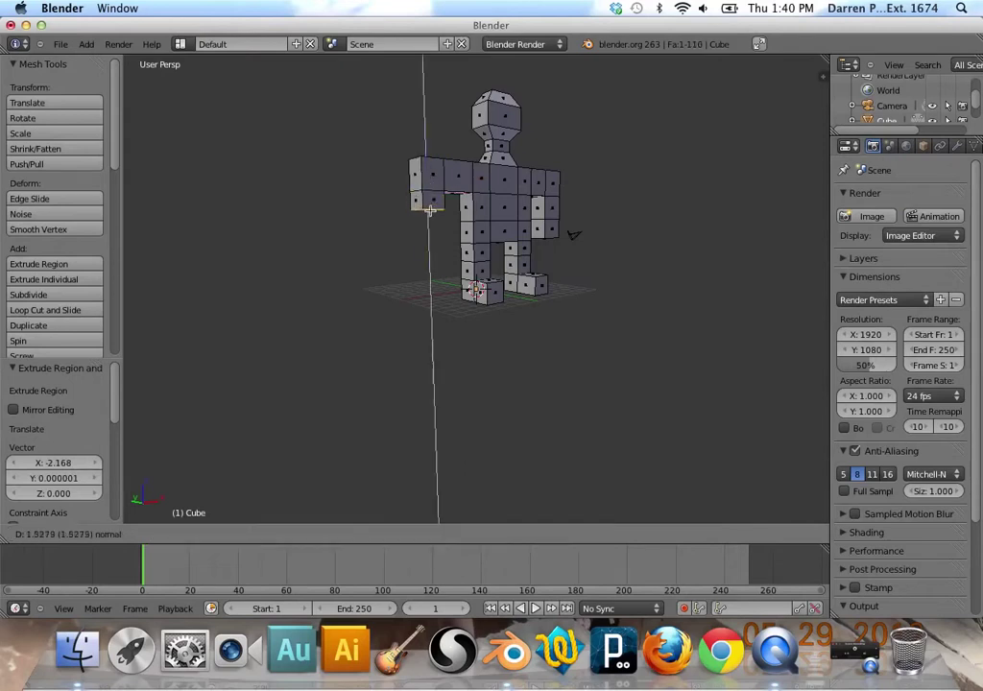
pyautogui.click(429, 220)
pyautogui.press('e')
pyautogui.press('z')
pyautogui.click(429, 241)
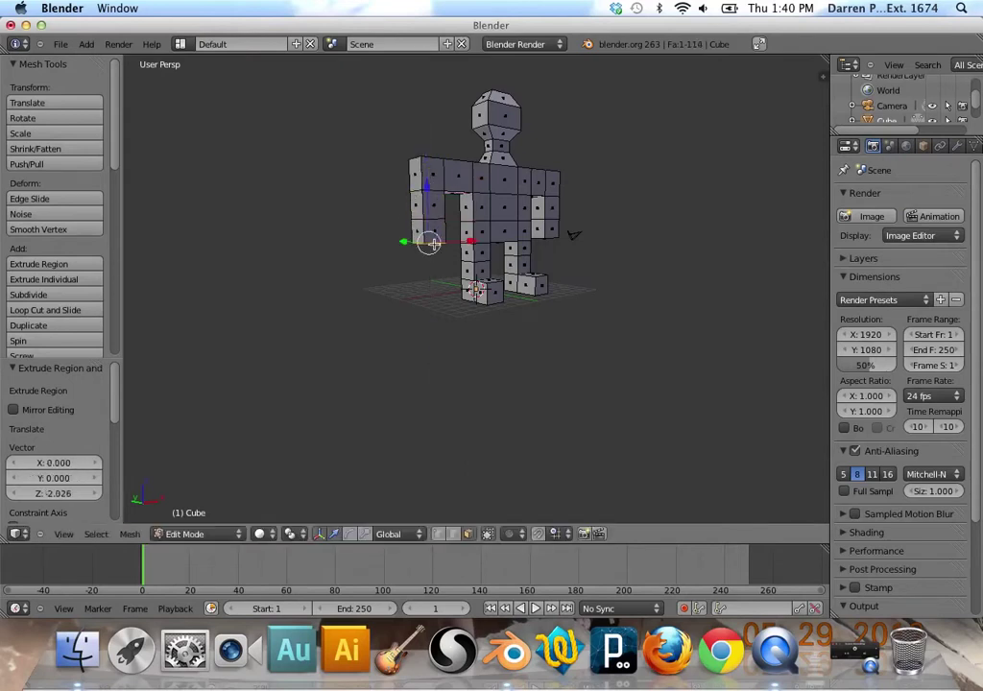
# Return to Object Mode and orbit to view the finished blocky figure.
pyautogui.moveTo(429, 241); pyautogui.dragTo(428, 264, button='middle')
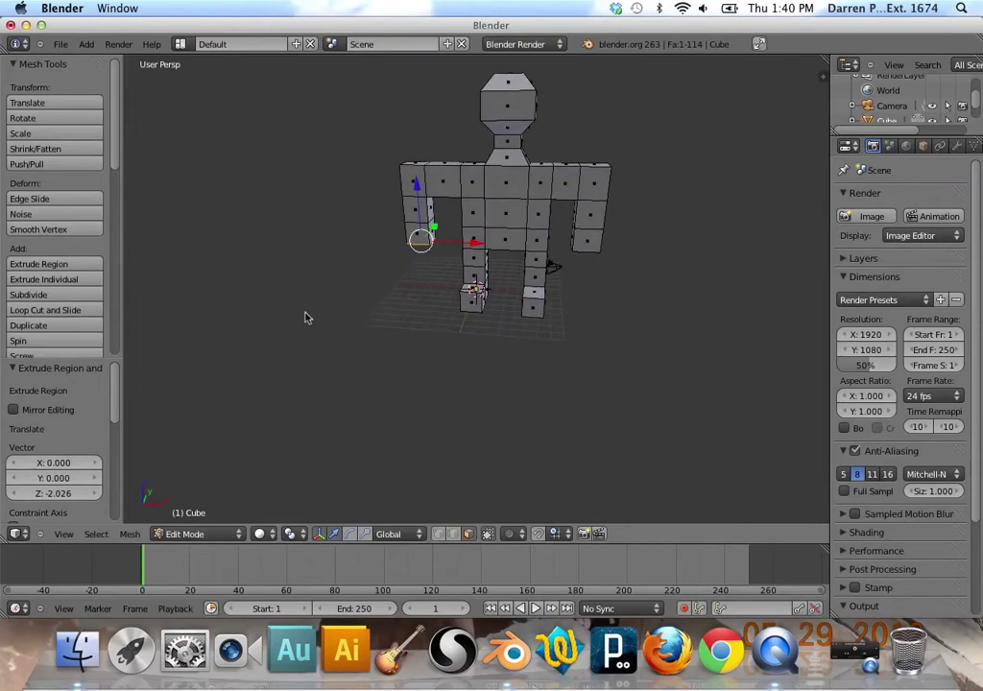
pyautogui.press('Tab')
pyautogui.moveTo(423, 279)
pyautogui.mouseDown(button='middle')
pyautogui.moveTo(362, 209)
pyautogui.moveTo(389, 246)
pyautogui.moveTo(558, 277)
pyautogui.moveTo(430, 279)
pyautogui.mouseUp(button='middle')
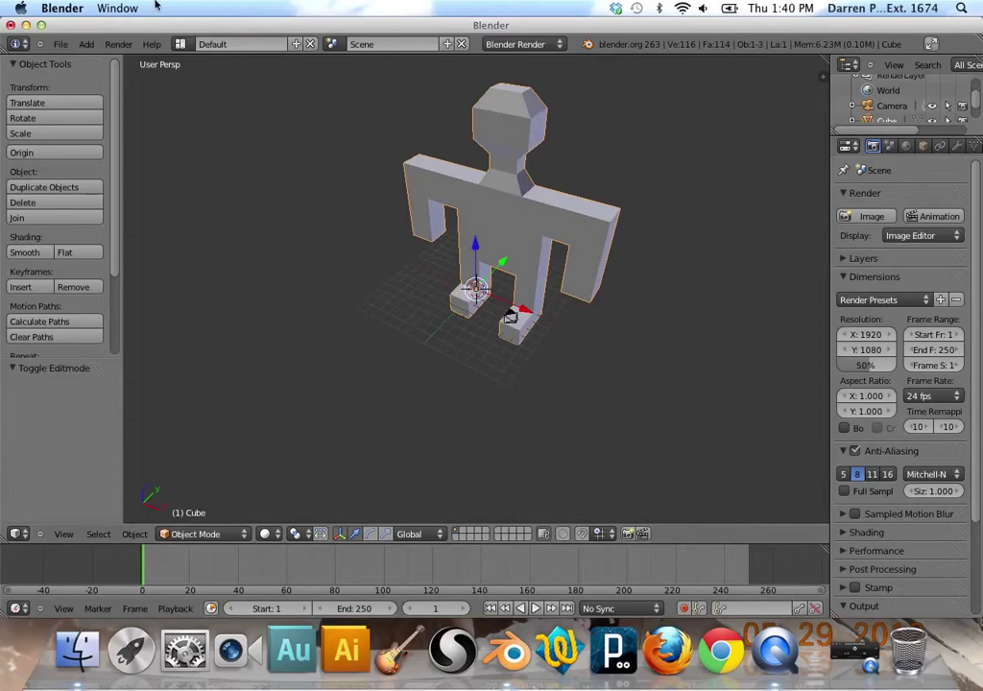
# Save the scene to the Desktop as man-part1.blend, replacing untitled.blend.
pyautogui.click(60, 44)
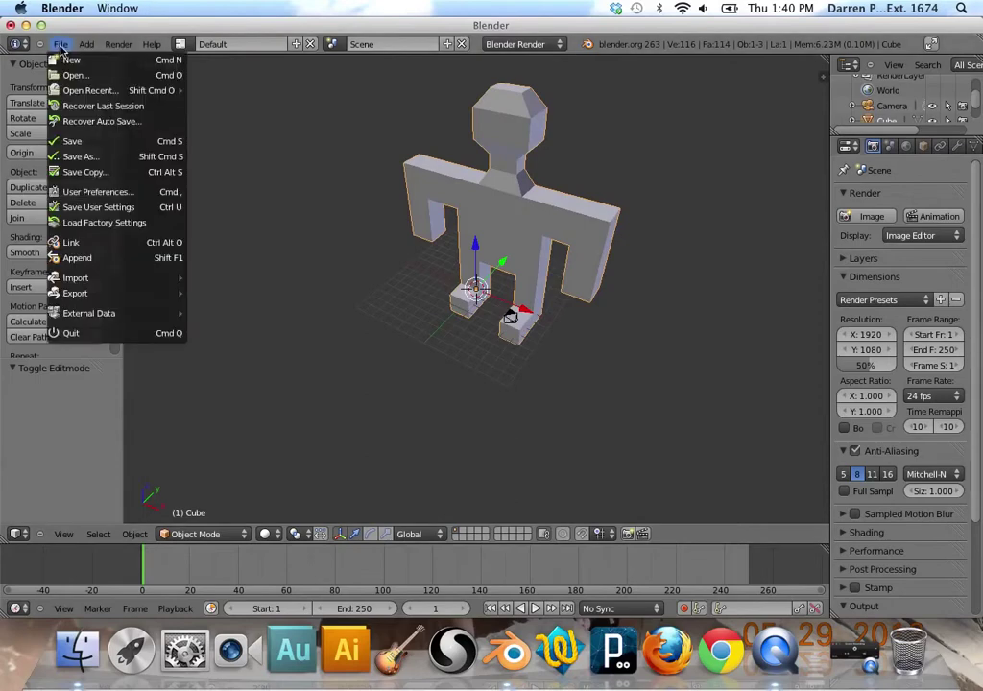
pyautogui.click(113, 156)
pyautogui.click(53, 239)
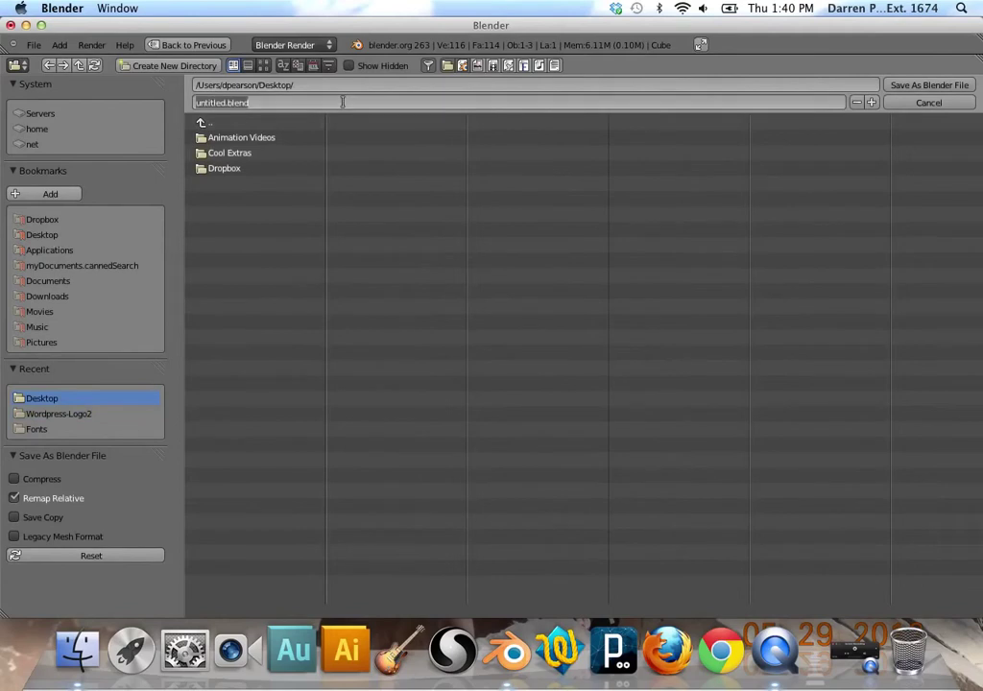
pyautogui.press('BackSpace')
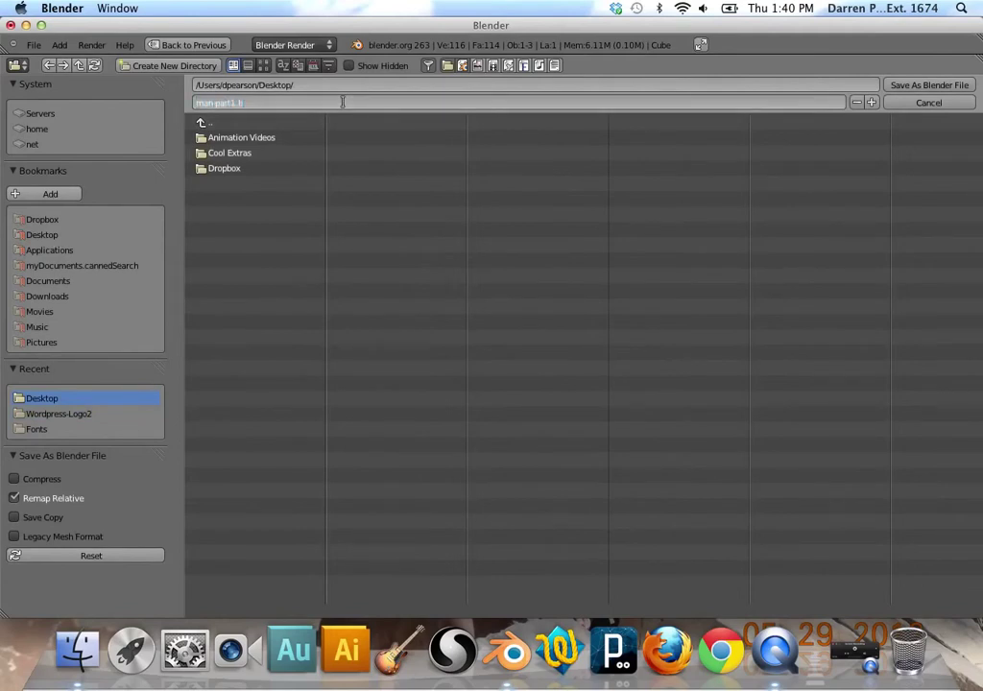
pyautogui.write('man-part1.blend')
pyautogui.press('Return')
pyautogui.click(919, 89)
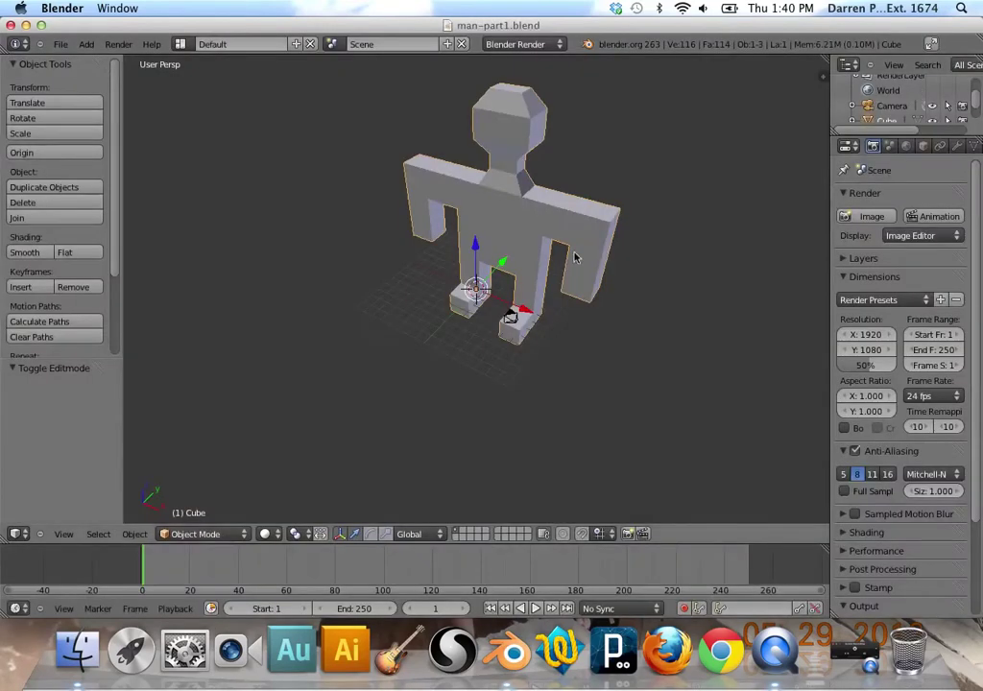
pyautogui.click(60, 44)
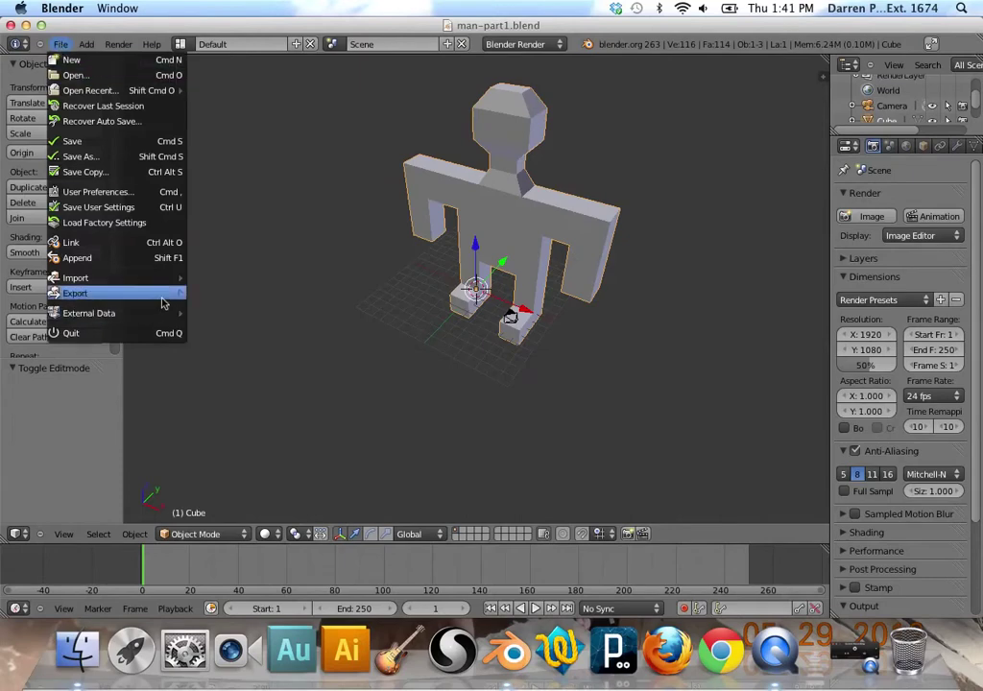
# Export the figure as Wavefront (.obj), keeping the name man-part1.obj on the Desktop.
pyautogui.moveTo(165, 302)
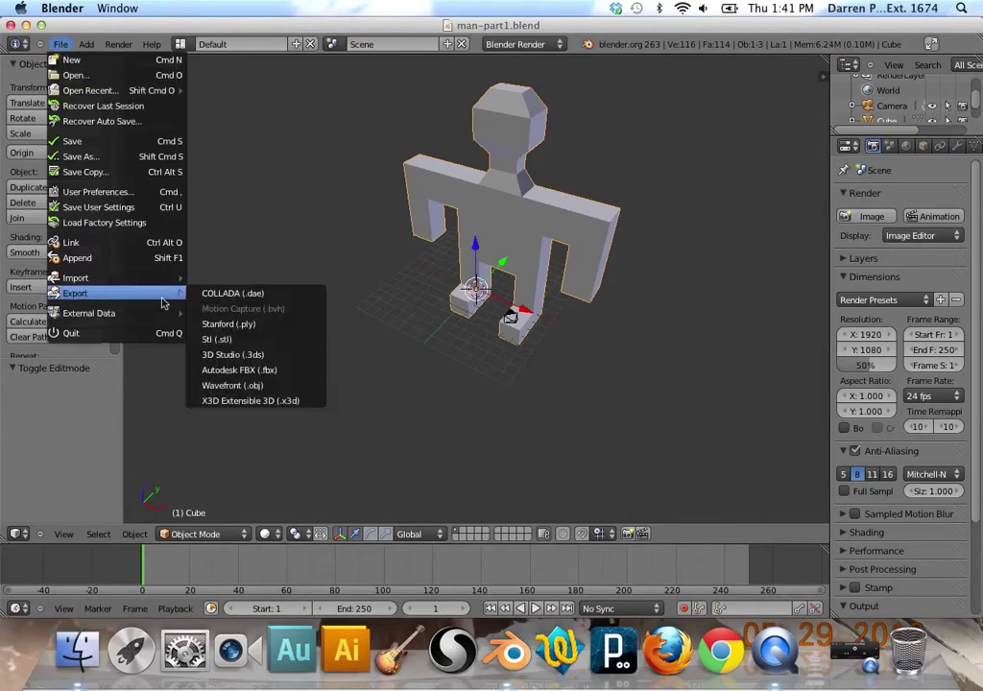
pyautogui.click(276, 386)
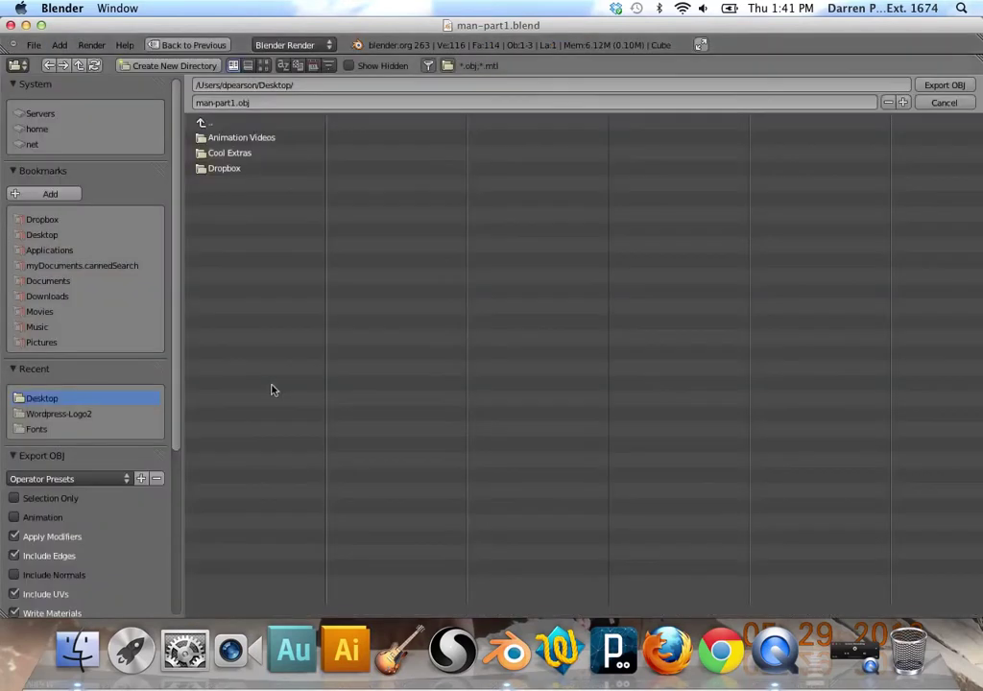
pyautogui.click(224, 102)
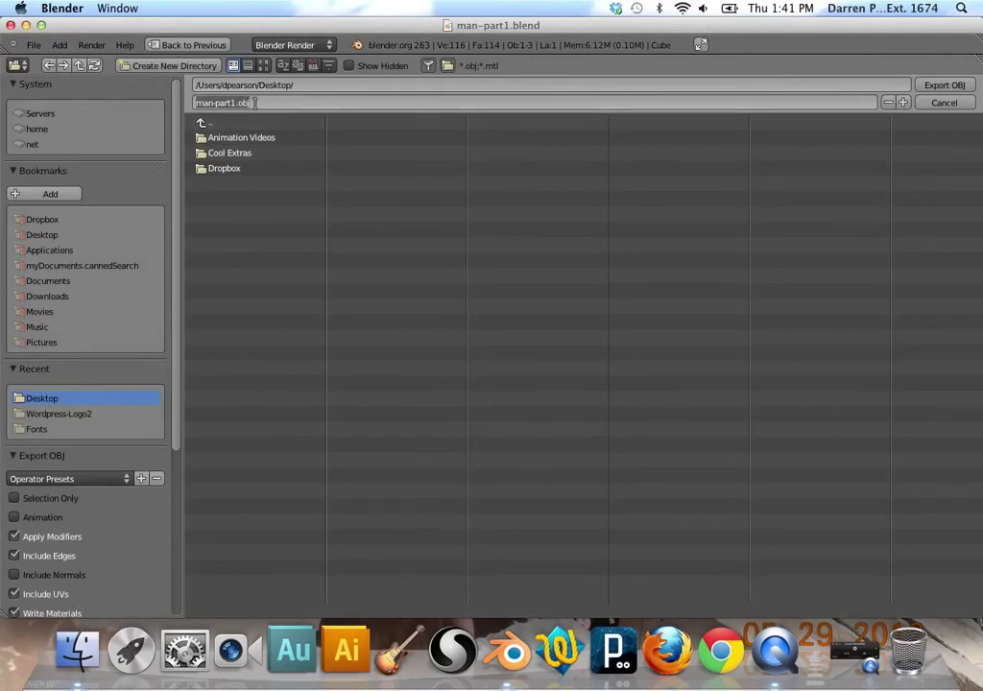
pyautogui.press('Return')
pyautogui.click(808, 99)
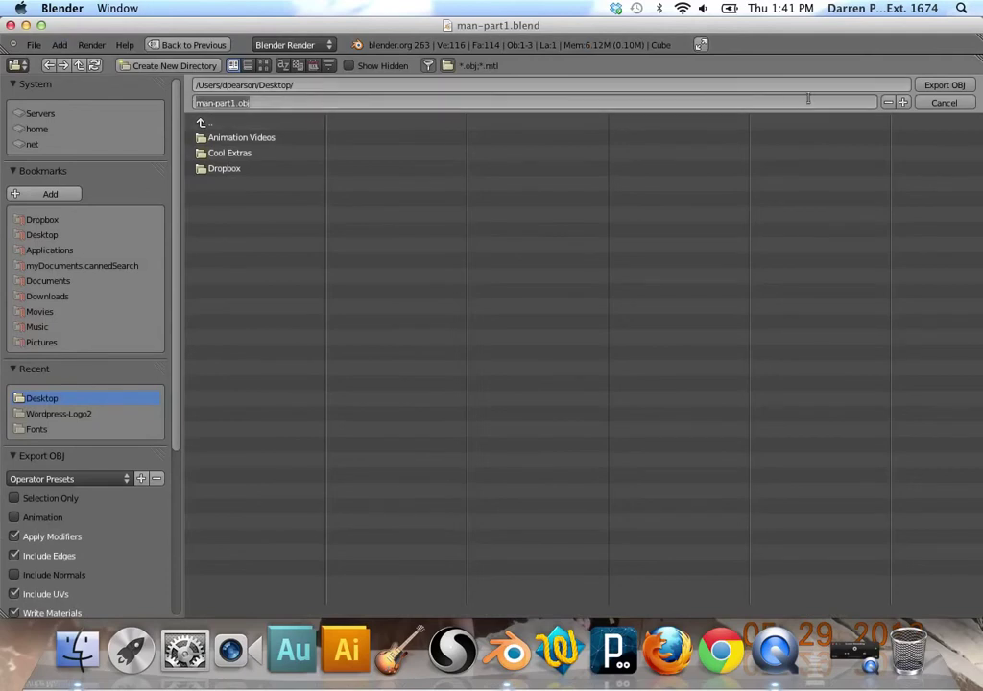
pyautogui.click(946, 86)
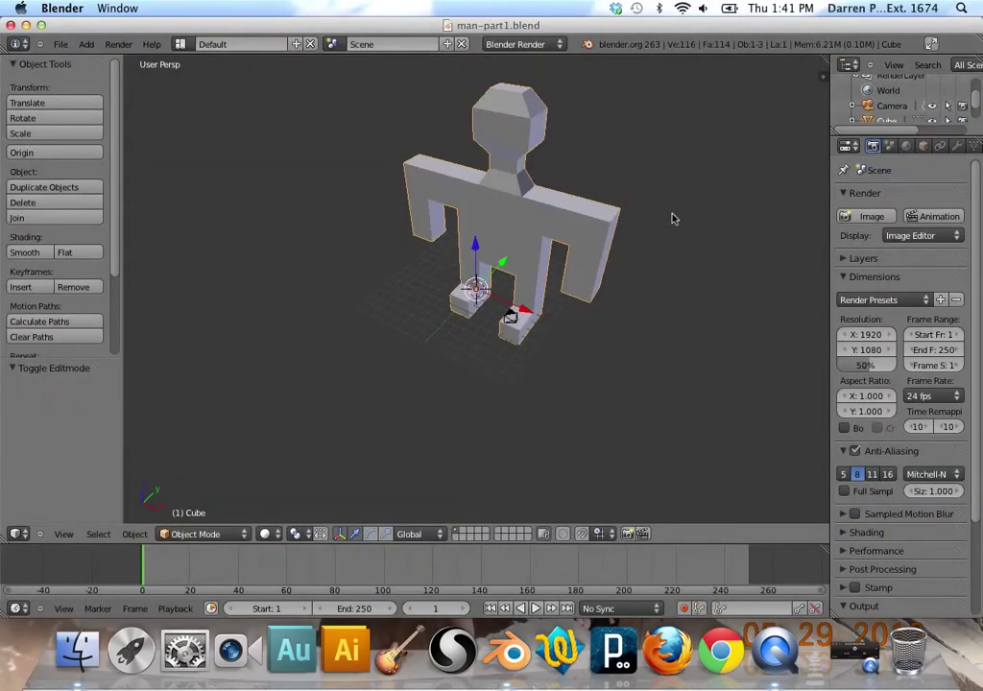
# Quit Blender, select man-part1.obj on the desktop, and launch Sculptris from the Dock.
pyautogui.click(60, 45)
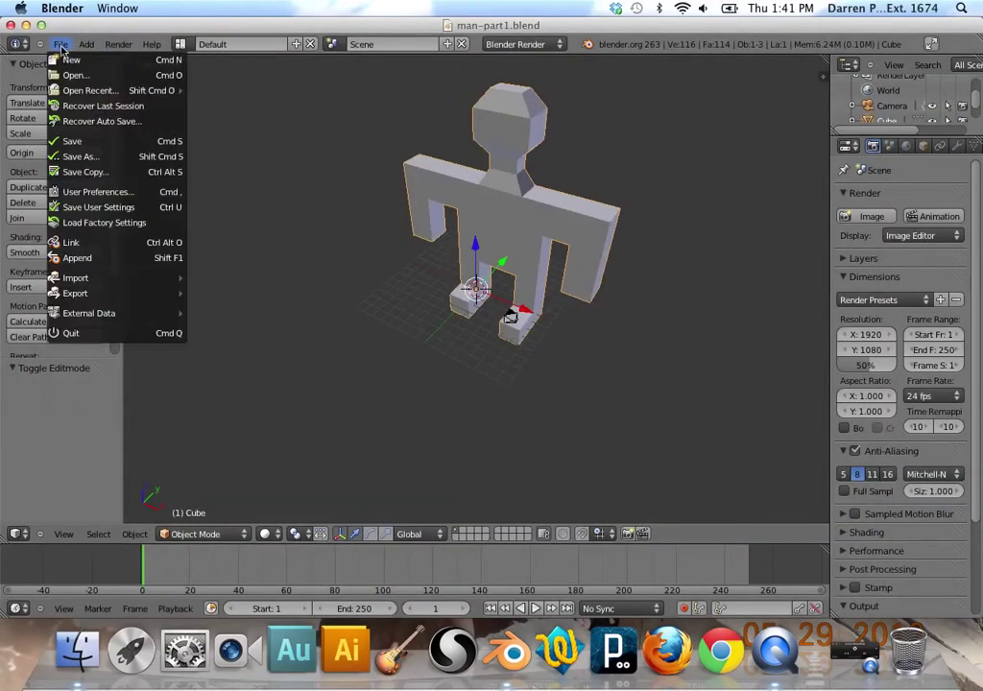
pyautogui.click(115, 332)
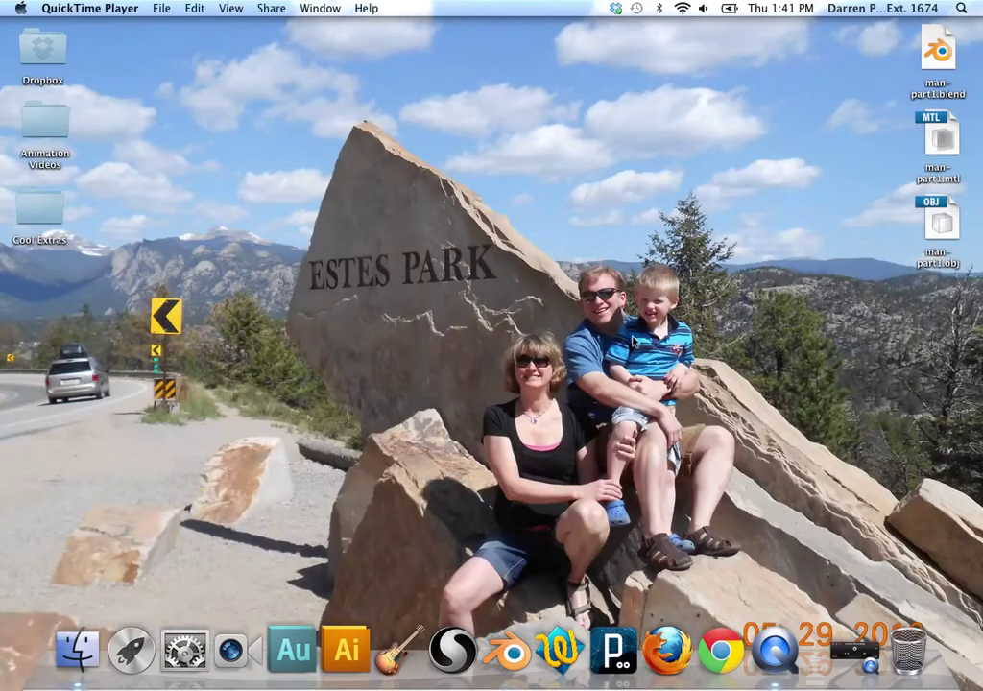
pyautogui.click(945, 224)
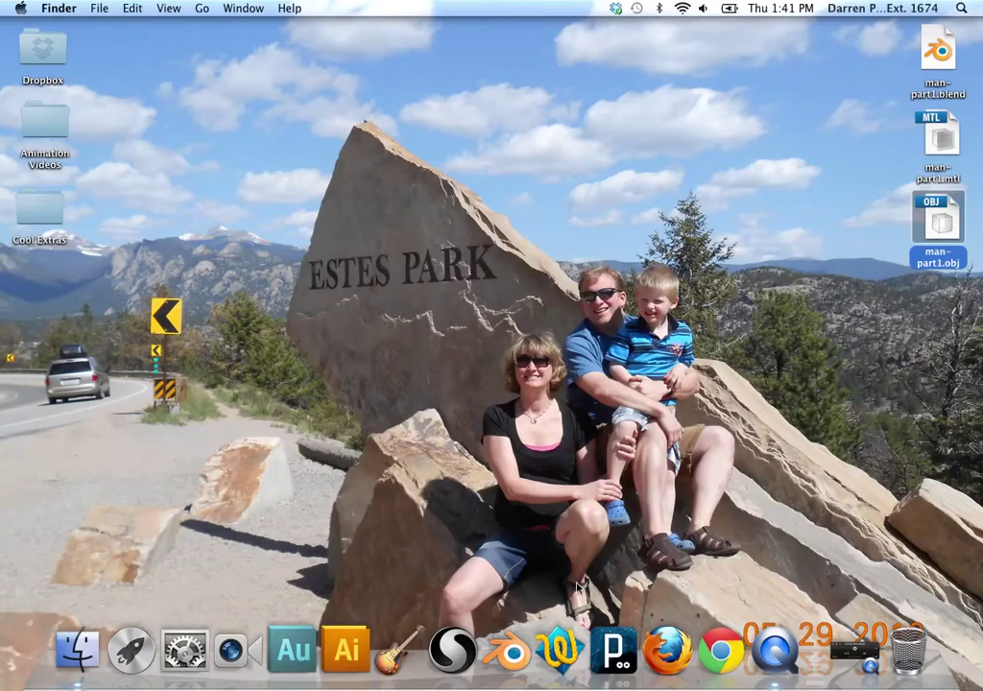
pyautogui.click(452, 646)
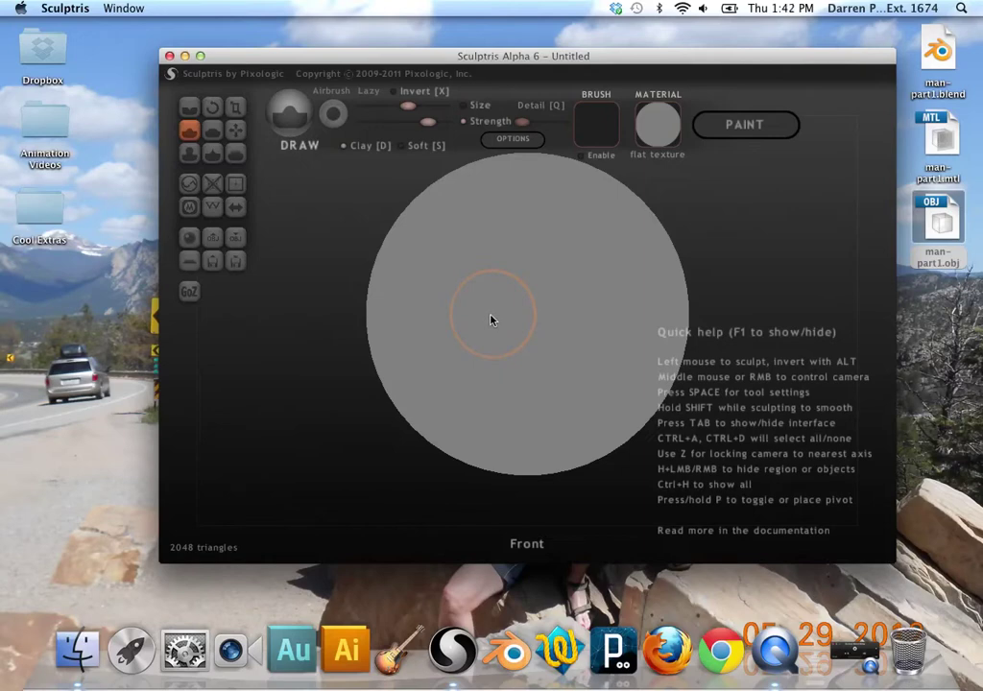
# Import man-part1.obj into Sculptris as a New Scene and orbit to view the 114-face figure.
pyautogui.click(213, 244)
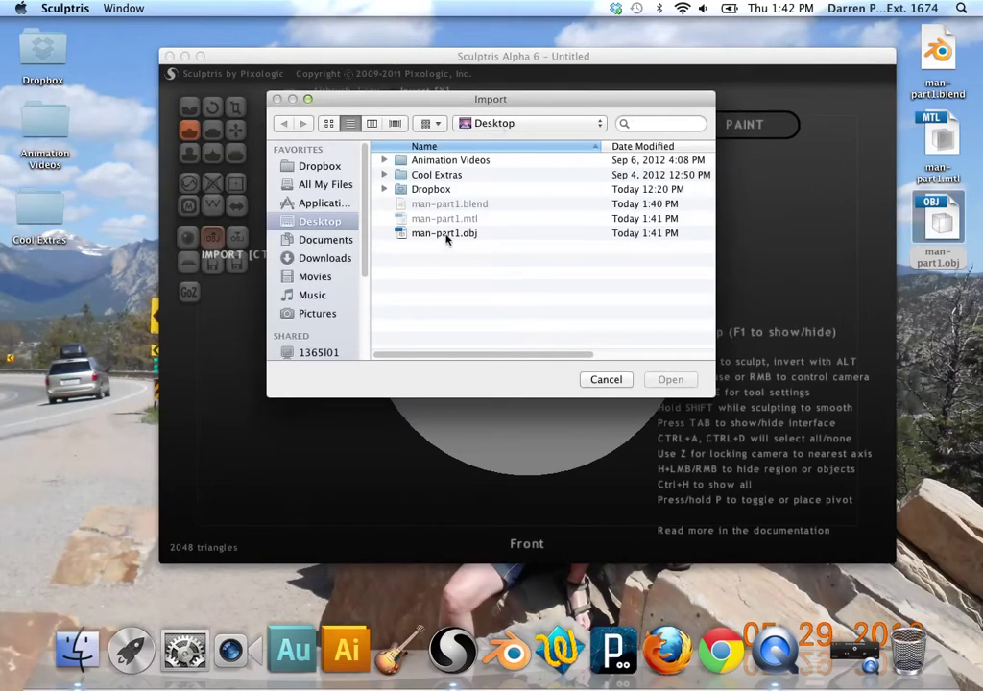
pyautogui.click(447, 234)
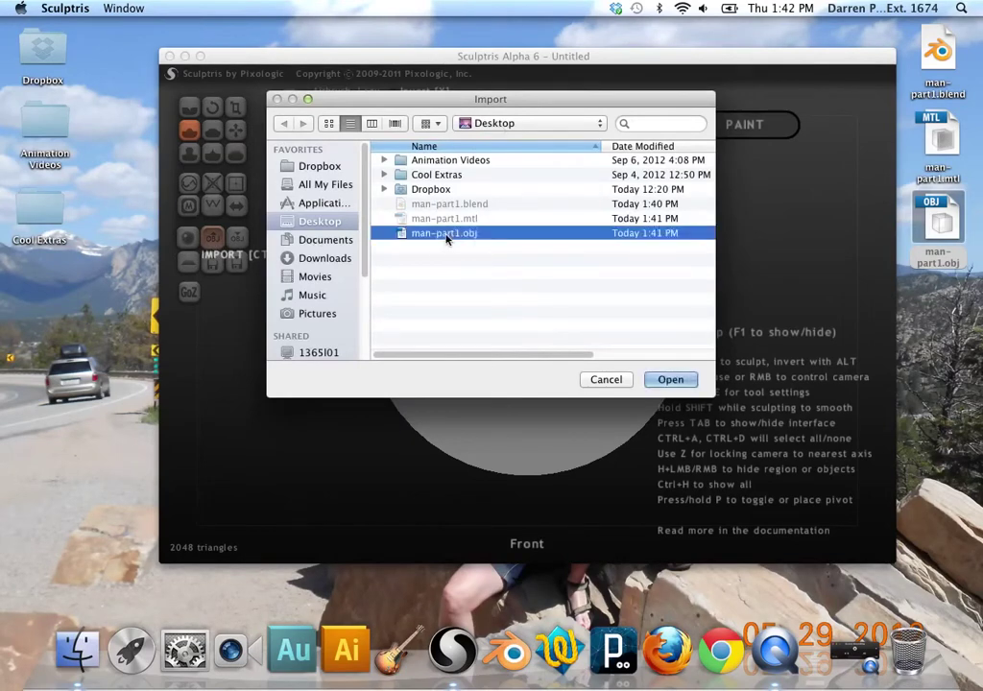
pyautogui.click(671, 380)
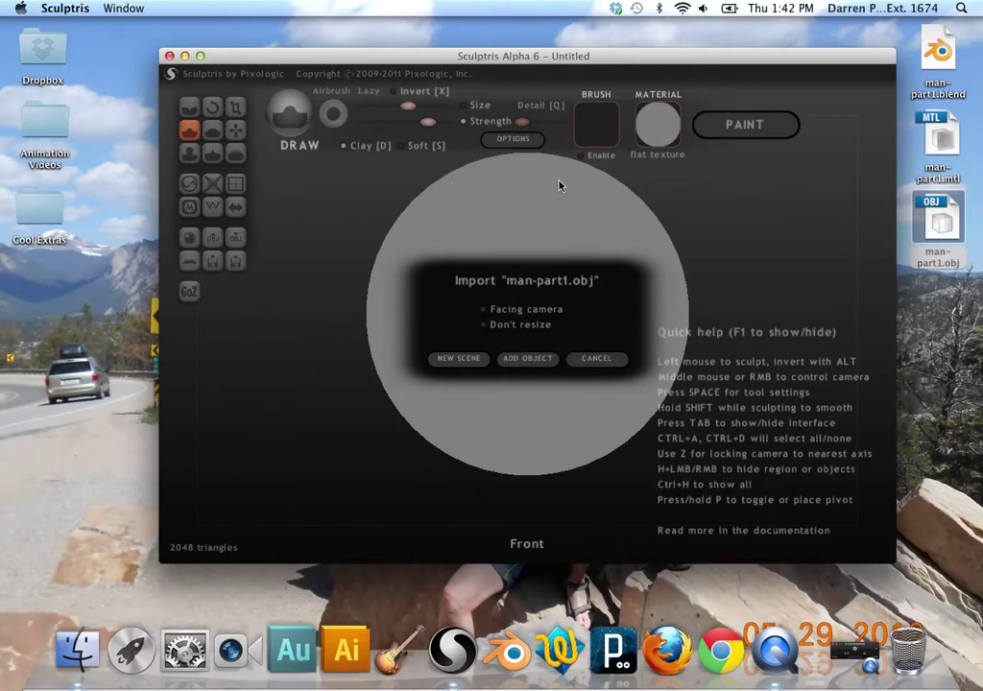
pyautogui.click(460, 359)
pyautogui.moveTo(558, 340)
pyautogui.mouseDown(button='middle')
pyautogui.moveTo(468, 398)
pyautogui.moveTo(482, 346)
pyautogui.moveTo(588, 340)
pyautogui.moveTo(584, 377)
pyautogui.moveTo(595, 329)
pyautogui.moveTo(531, 307)
pyautogui.moveTo(500, 345)
pyautogui.moveTo(563, 355)
pyautogui.mouseUp(button='middle')
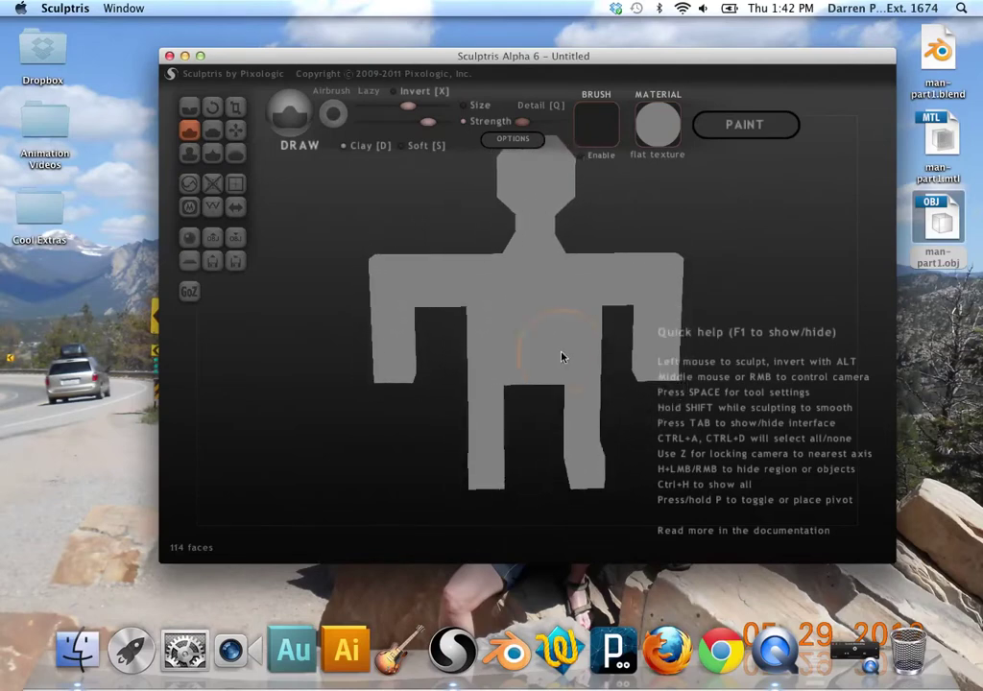
# Enter paint mode with a 512-resolution texture map and hide the advanced tools.
pyautogui.click(748, 126)
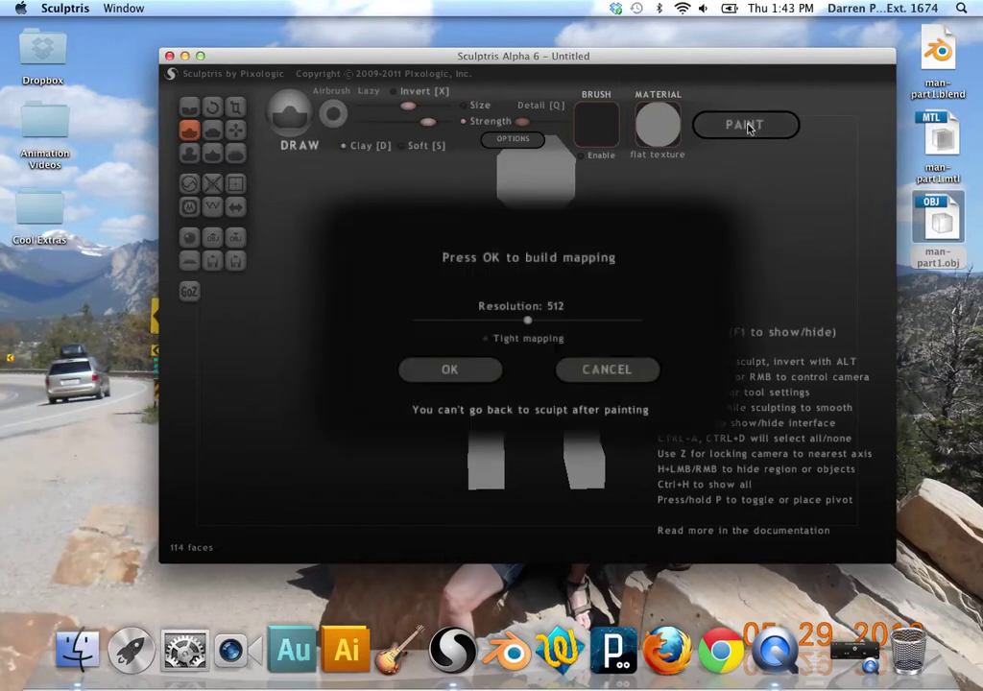
pyautogui.click(450, 371)
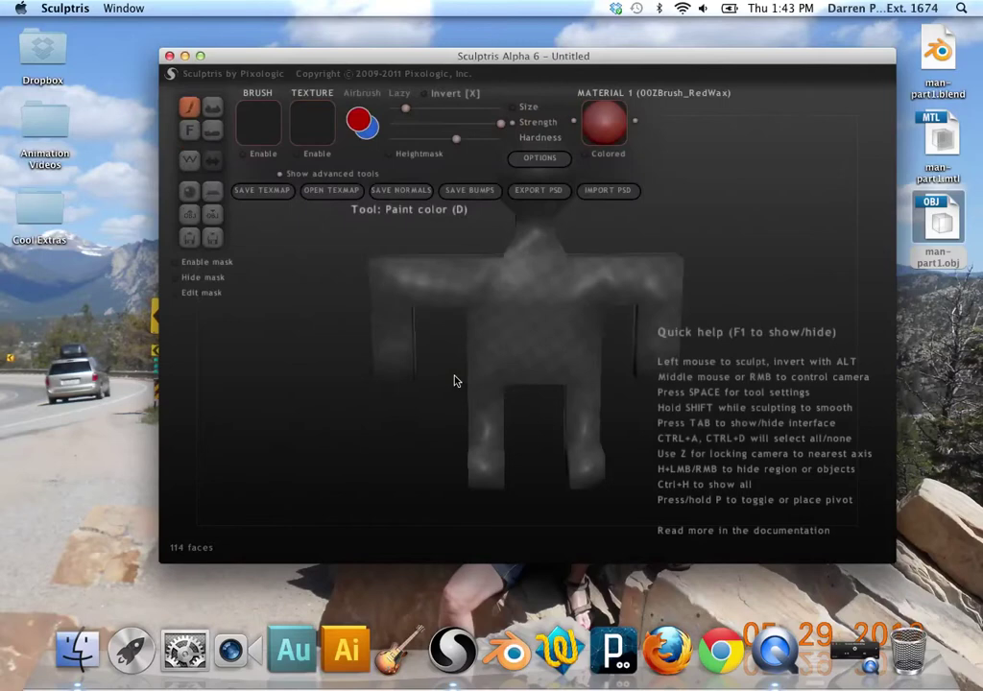
pyautogui.moveTo(526, 343); pyautogui.dragTo(502, 441, button='right')
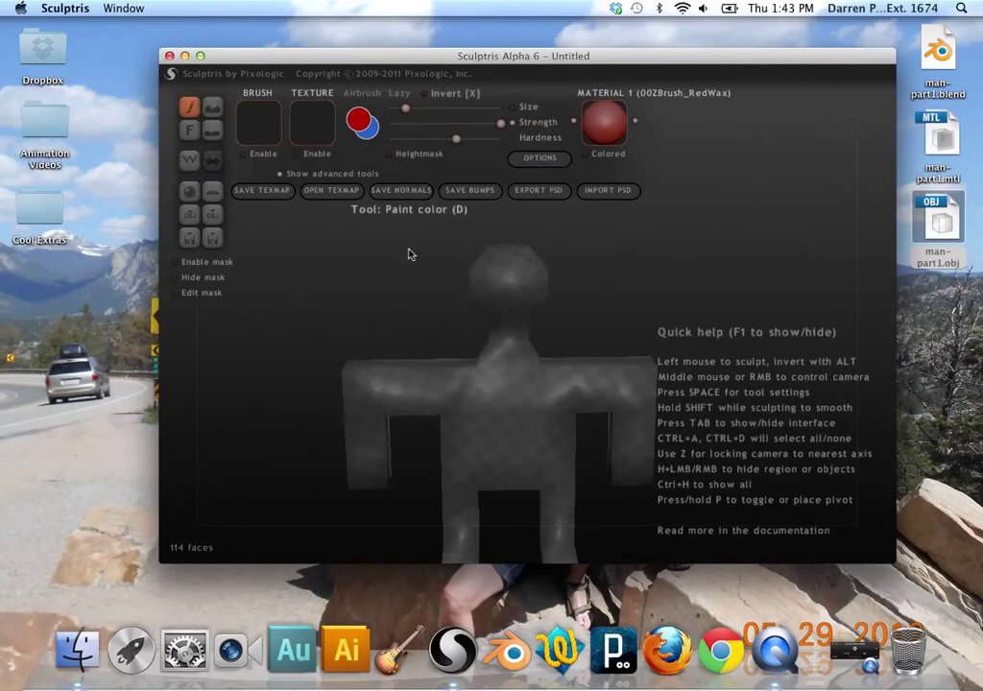
pyautogui.click(348, 175)
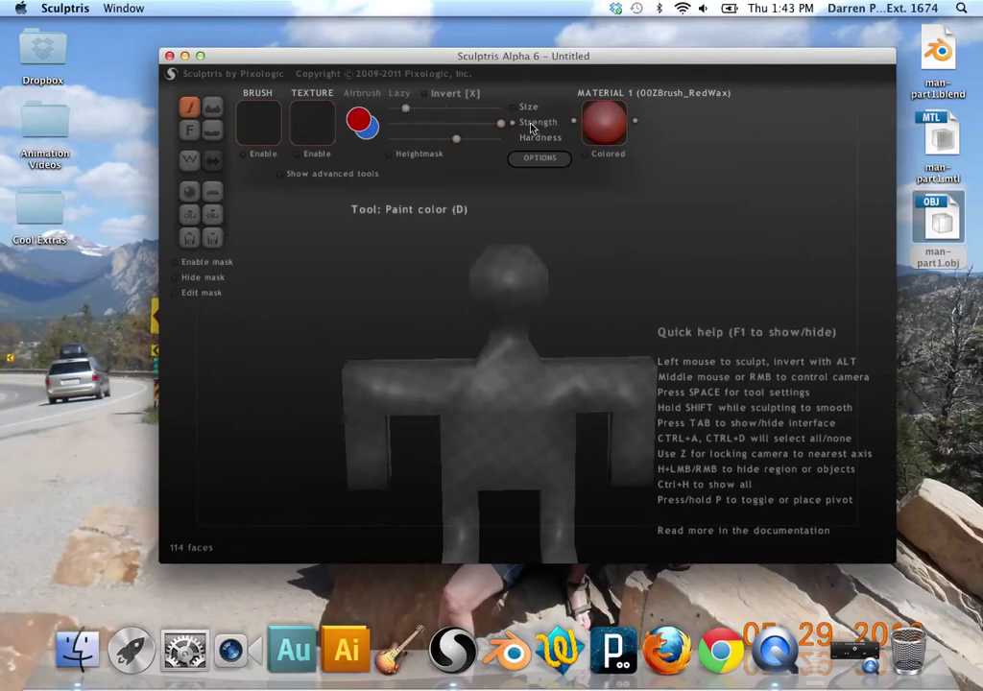
# Choose red paint and dot two red eyes on the stick-man's head.
pyautogui.click(359, 120)
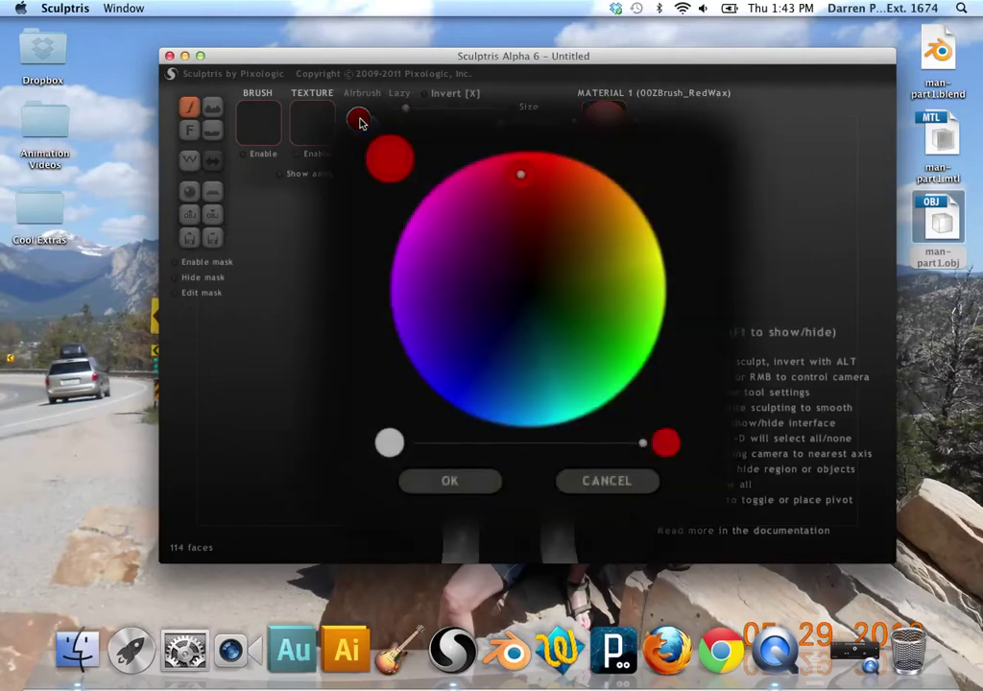
pyautogui.click(461, 482)
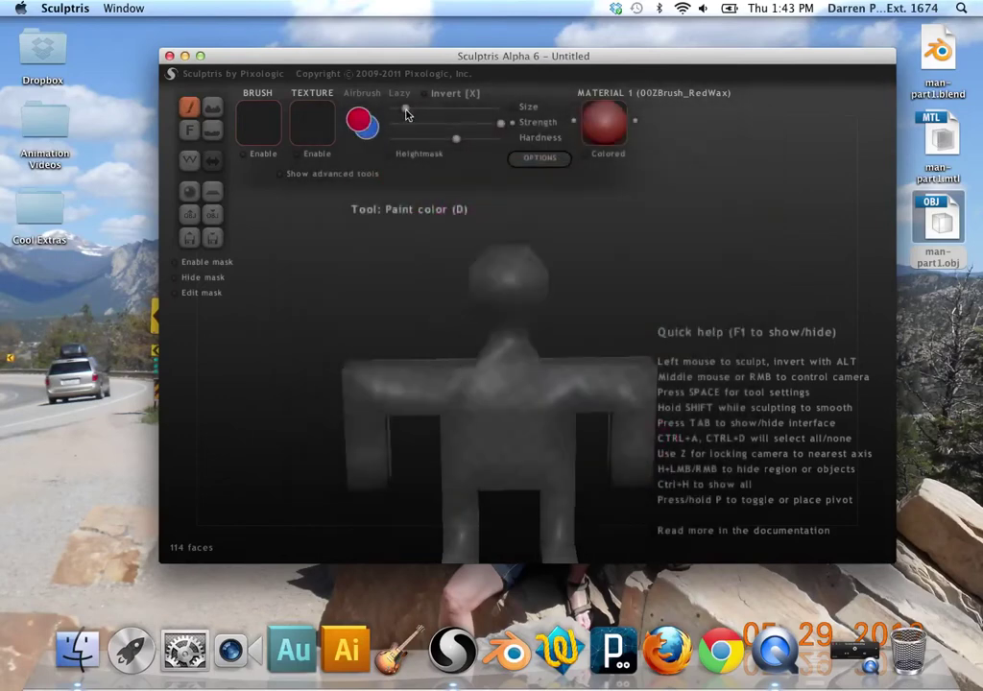
pyautogui.click(499, 273)
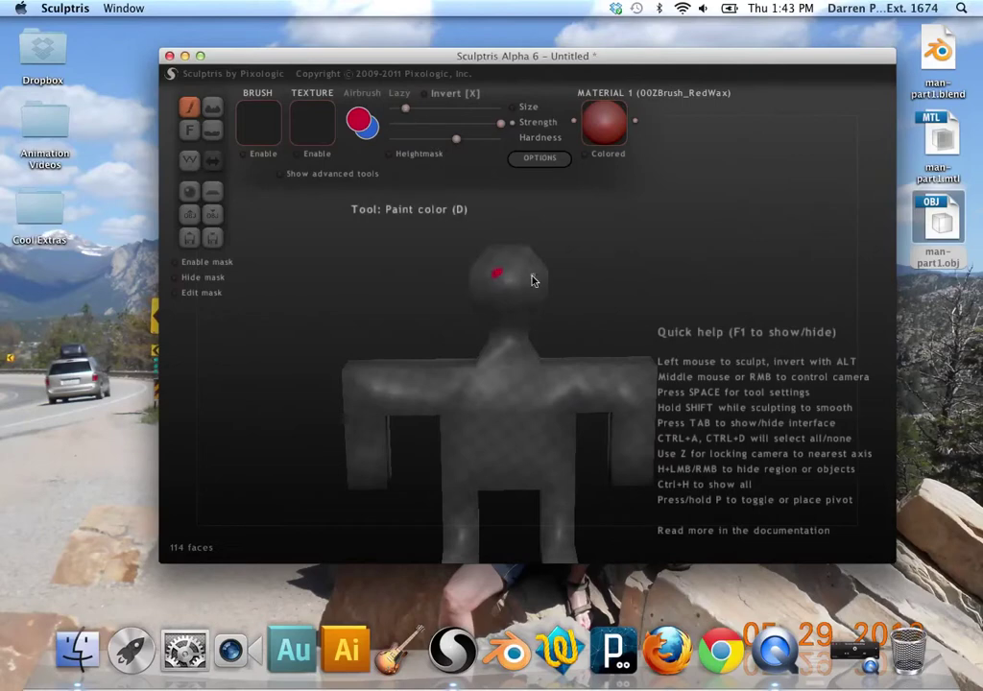
pyautogui.click(526, 277)
# Paint the chest and head solid red, resizing the brush as needed.
pyautogui.moveTo(411, 115); pyautogui.dragTo(422, 116)
pyautogui.moveTo(509, 404)
pyautogui.mouseDown()
pyautogui.moveTo(388, 394)
pyautogui.moveTo(480, 383)
pyautogui.moveTo(607, 400)
pyautogui.moveTo(638, 434)
pyautogui.moveTo(625, 466)
pyautogui.mouseUp()
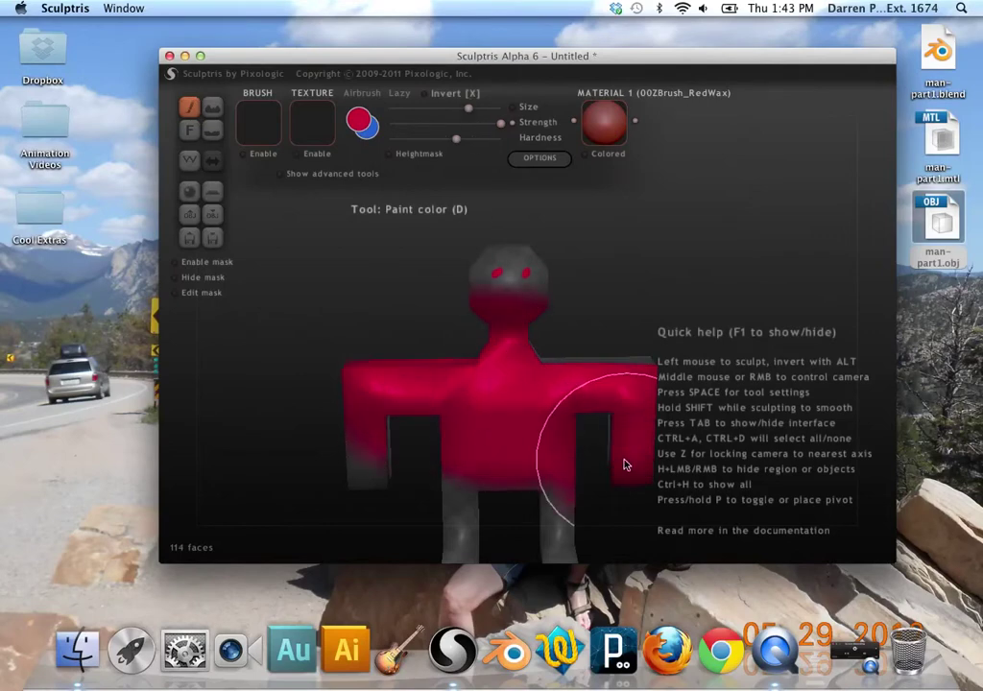
pyautogui.moveTo(388, 76); pyautogui.dragTo(356, 86)
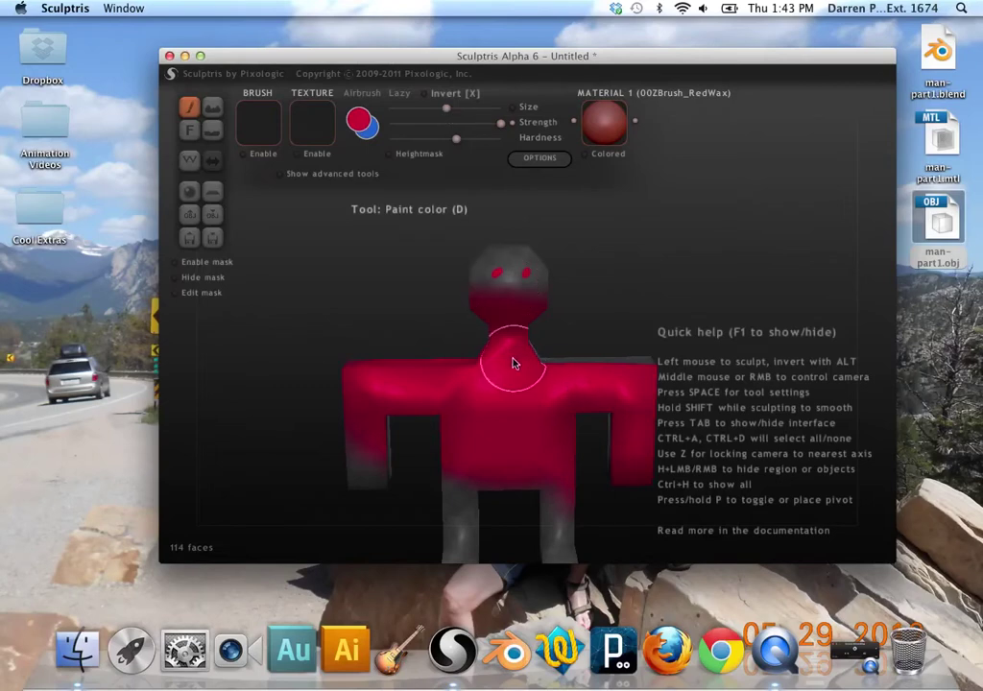
pyautogui.moveTo(514, 363)
pyautogui.mouseDown()
pyautogui.moveTo(507, 283)
pyautogui.moveTo(492, 276)
pyautogui.moveTo(487, 308)
pyautogui.moveTo(537, 388)
pyautogui.mouseUp()
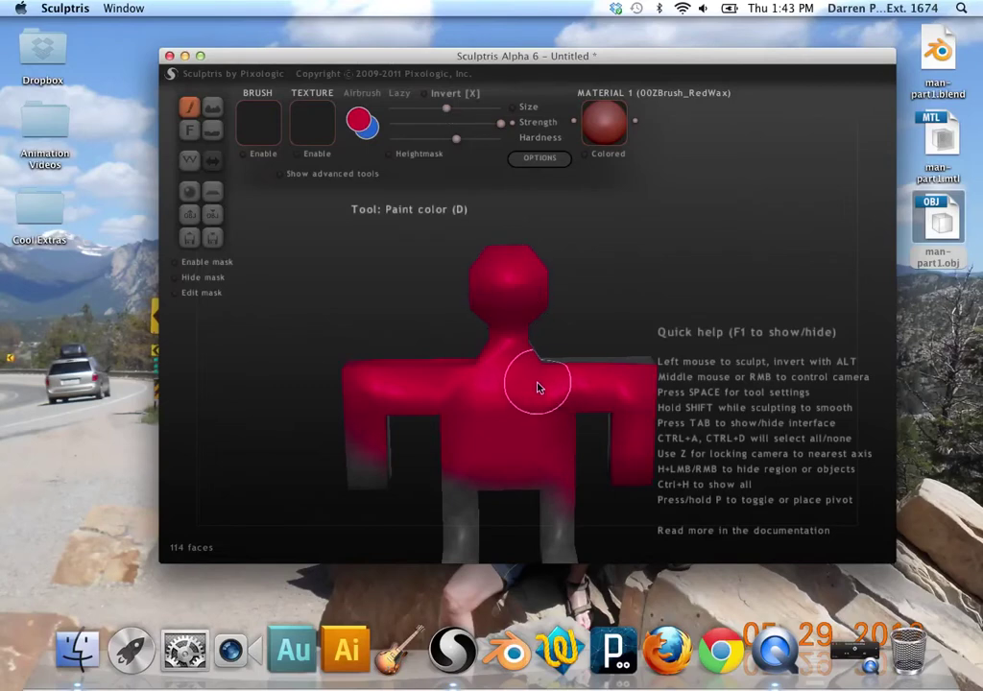
# Switch to green with a larger brush and paint over the whole figure.
pyautogui.click(358, 117)
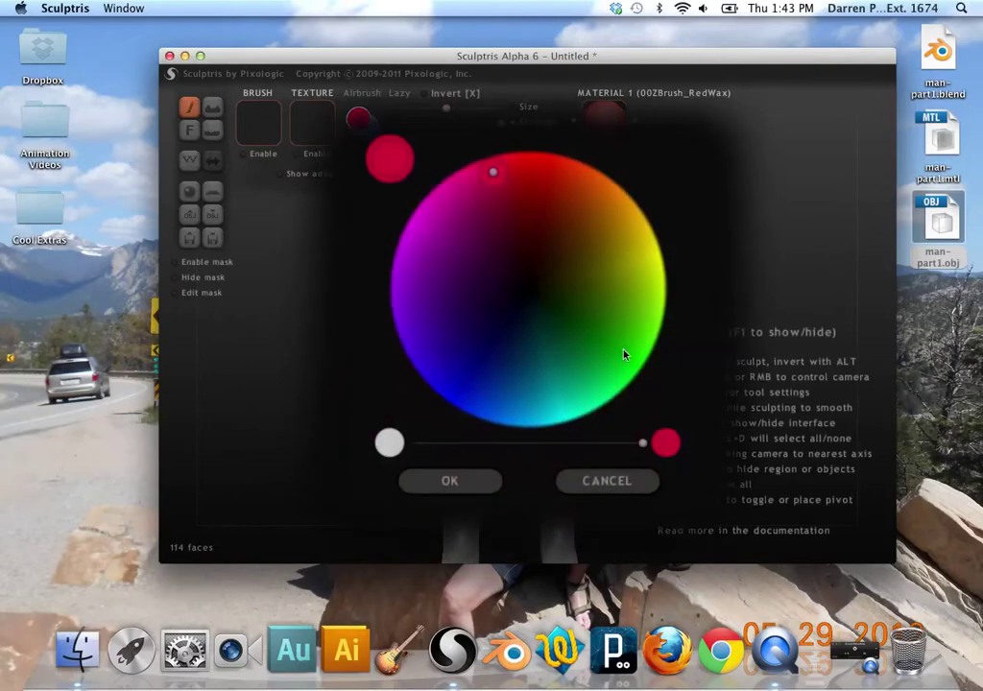
pyautogui.click(624, 356)
pyautogui.click(457, 484)
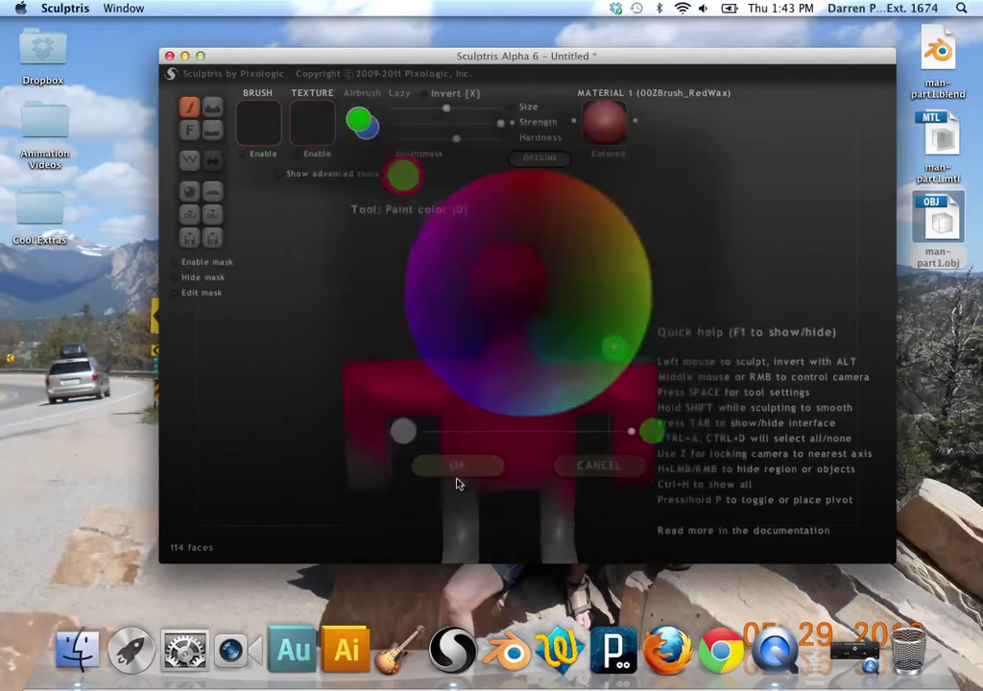
pyautogui.moveTo(447, 108); pyautogui.dragTo(503, 114)
pyautogui.moveTo(531, 307)
pyautogui.mouseDown()
pyautogui.moveTo(472, 322)
pyautogui.moveTo(478, 369)
pyautogui.moveTo(475, 277)
pyautogui.moveTo(374, 392)
pyautogui.mouseUp()
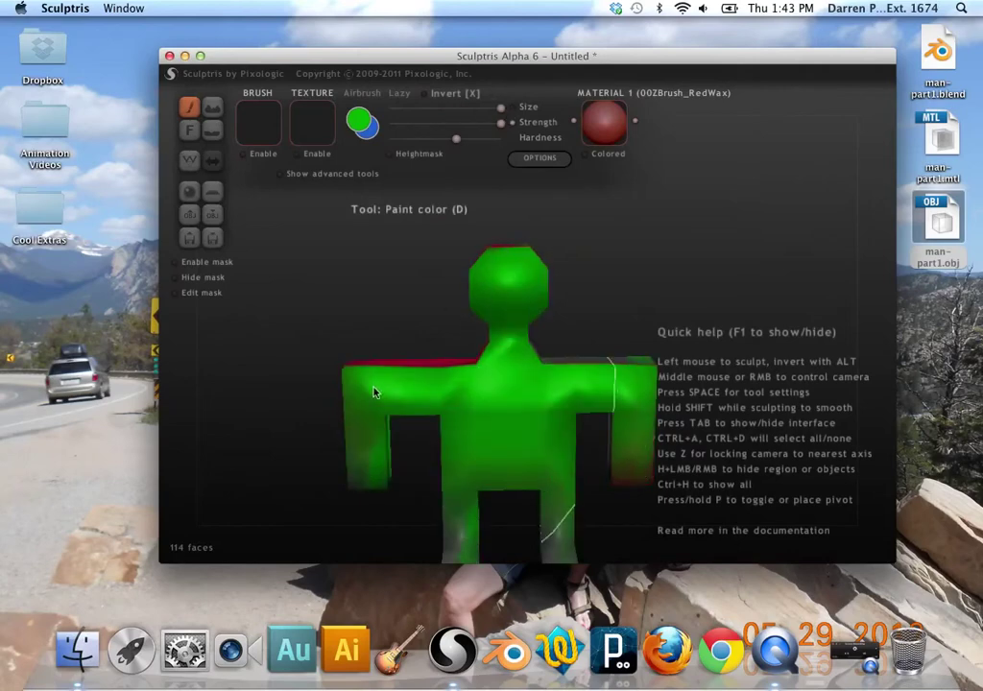
# Orbit around the figure to check the green coverage, ending in an upright front view.
pyautogui.moveTo(375, 392); pyautogui.dragTo(424, 463, button='right')
pyautogui.moveTo(505, 309); pyautogui.dragTo(461, 316, button='right')
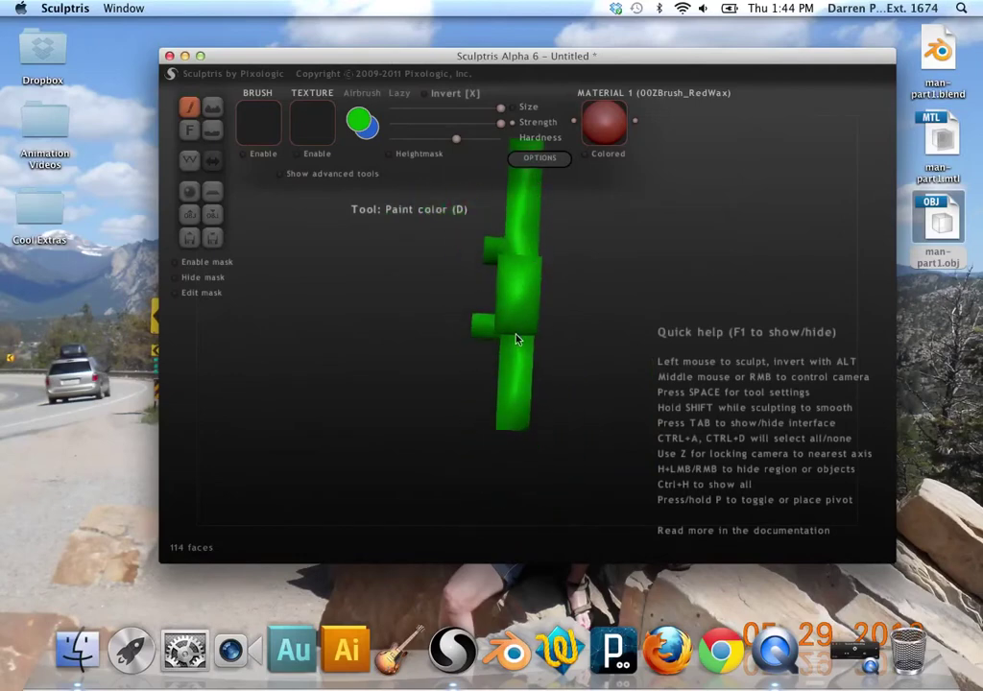
pyautogui.moveTo(517, 339); pyautogui.dragTo(441, 277, button='right')
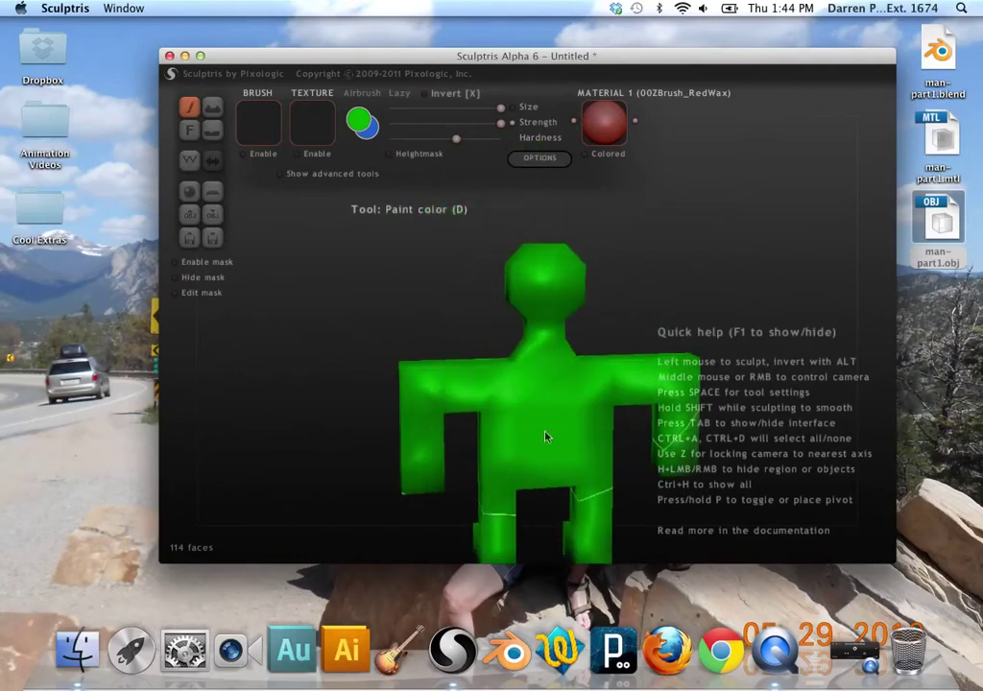
pyautogui.moveTo(545, 474); pyautogui.dragTo(346, 210, button='right')
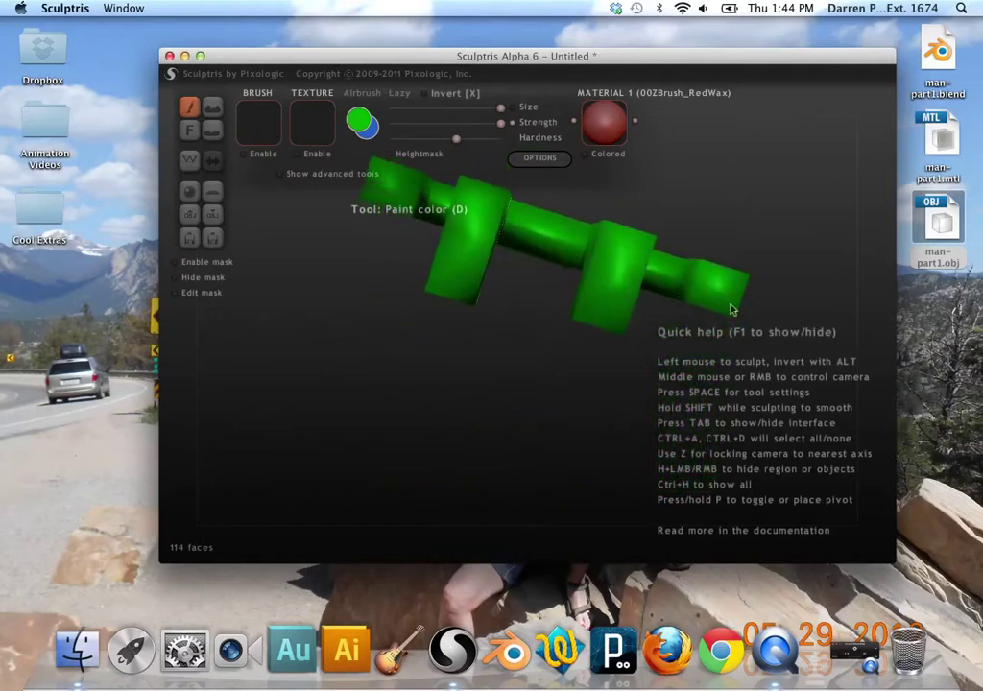
pyautogui.moveTo(520, 268); pyautogui.dragTo(566, 403, button='right')
pyautogui.moveTo(500, 107); pyautogui.dragTo(441, 122)
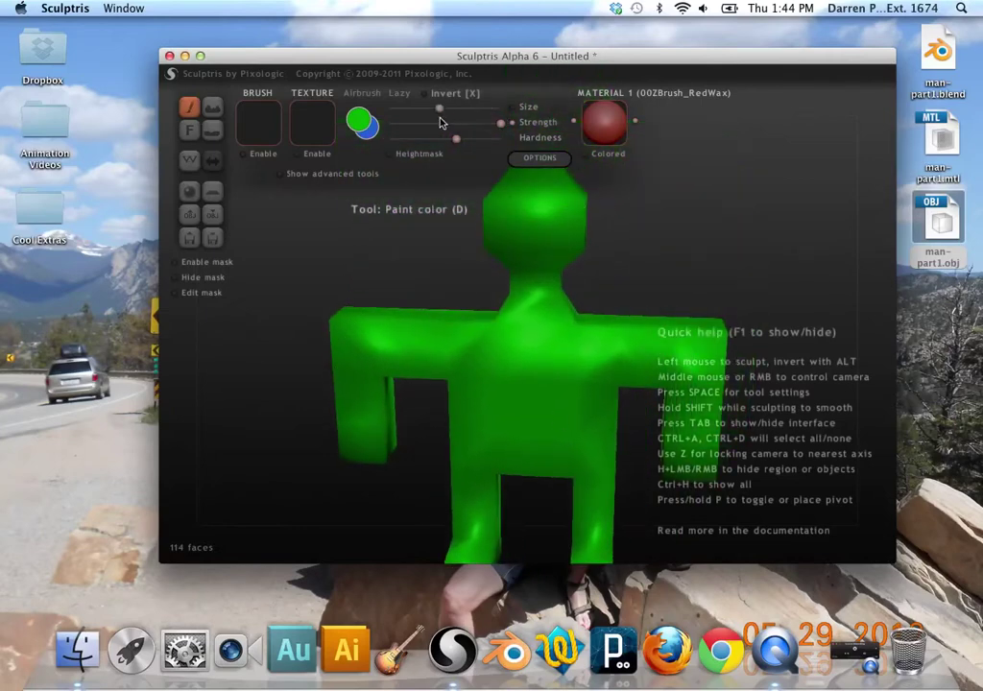
# Set the paint colour to blue with a smaller brush for facial details.
pyautogui.click(359, 121)
pyautogui.click(455, 380)
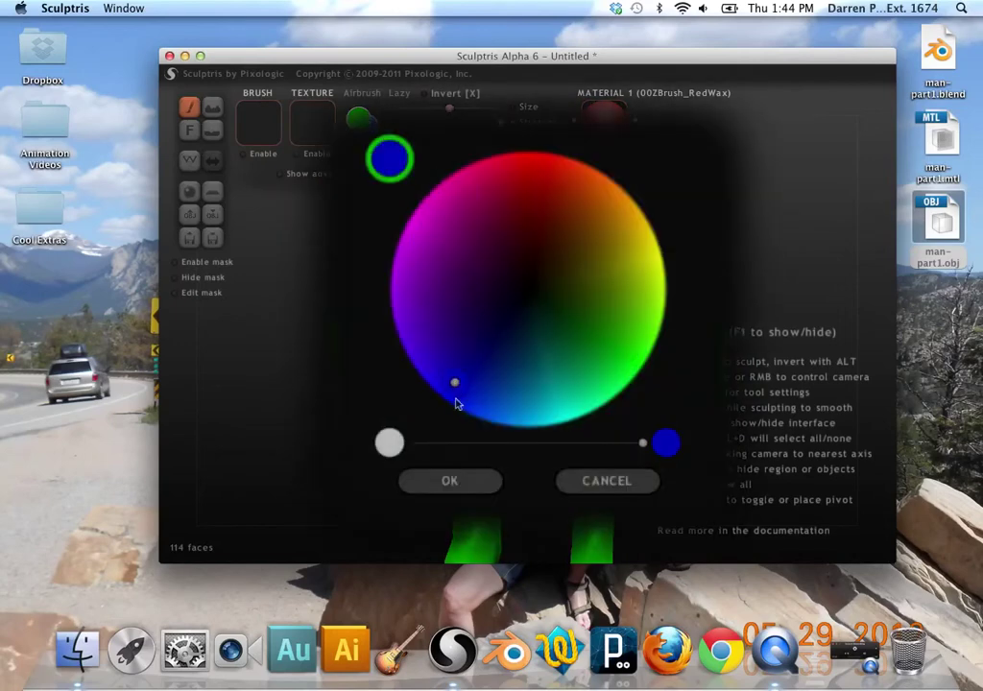
pyautogui.click(459, 481)
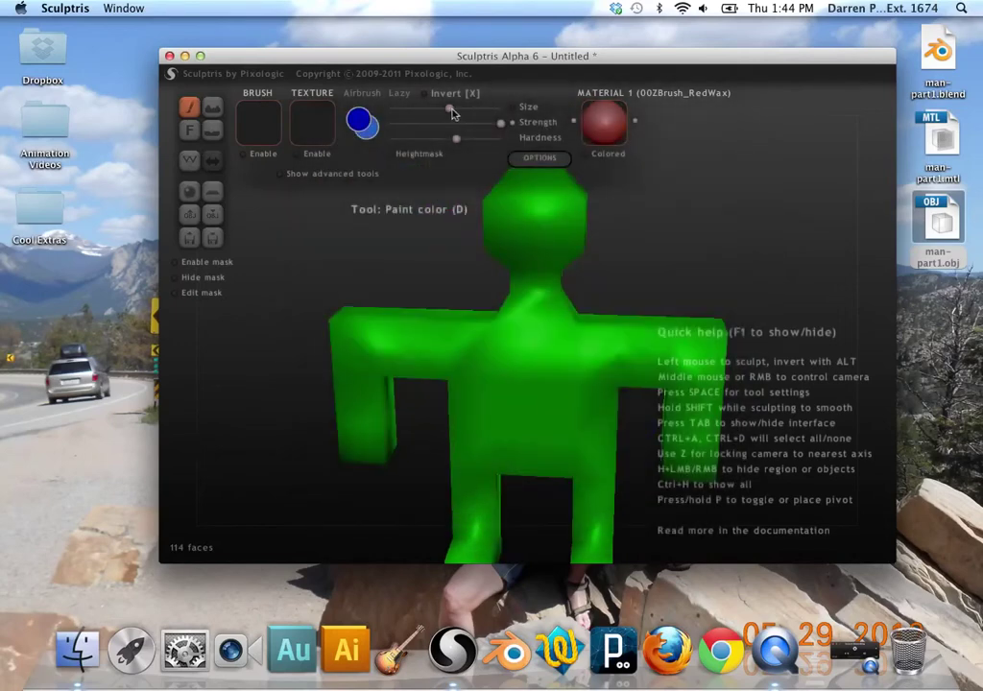
pyautogui.moveTo(453, 114); pyautogui.dragTo(421, 109)
# Paint two blue eyes, a nose and a smile on the head.
pyautogui.moveTo(527, 232); pyautogui.dragTo(547, 261, button='middle')
pyautogui.click(519, 210)
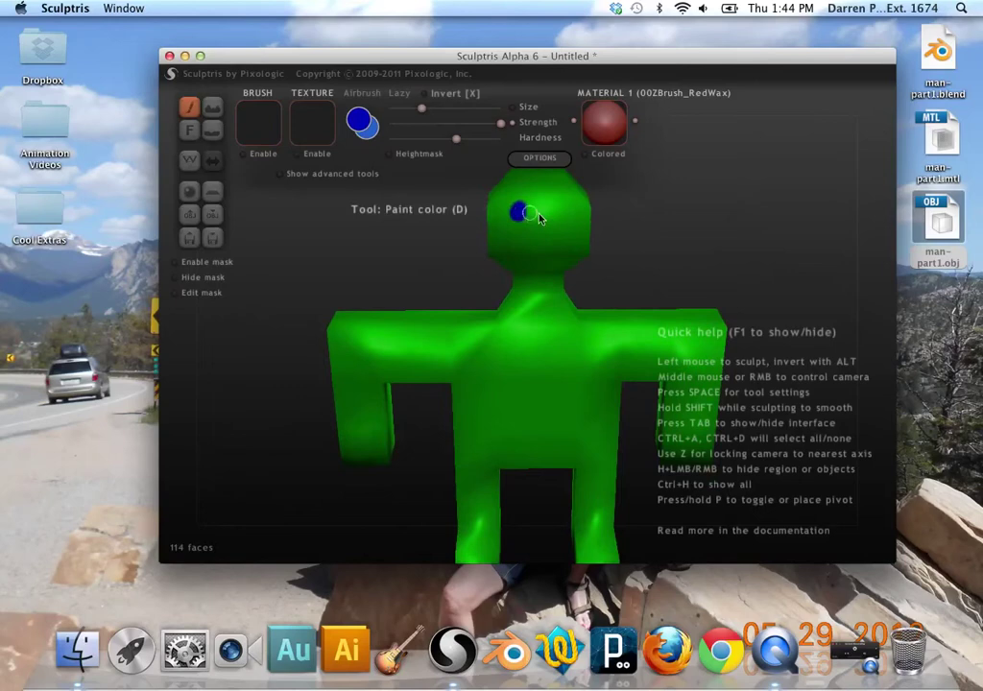
pyautogui.click(561, 212)
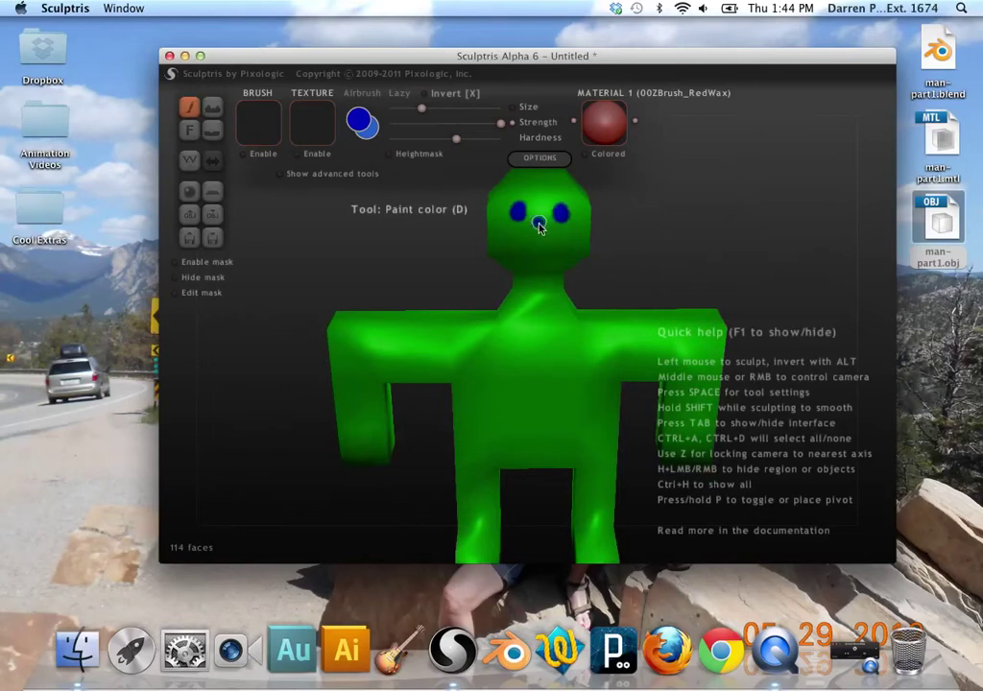
pyautogui.click(535, 231)
pyautogui.moveTo(507, 245); pyautogui.dragTo(565, 249)
# In black, paint a ring between two horizontal bars on the chest from a front view.
pyautogui.click(365, 123)
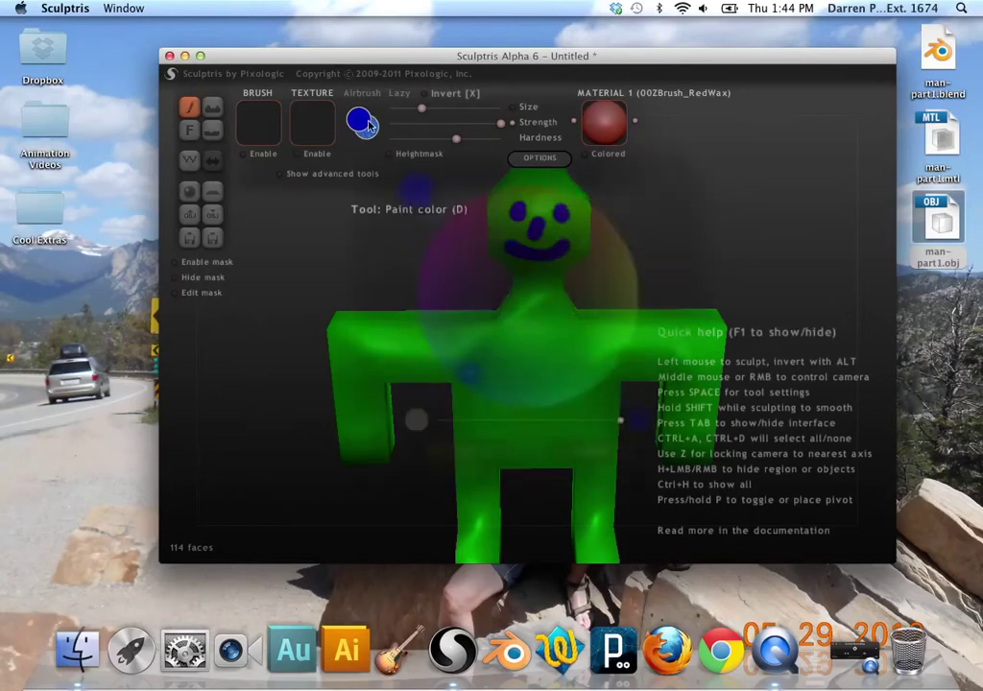
pyautogui.click(529, 286)
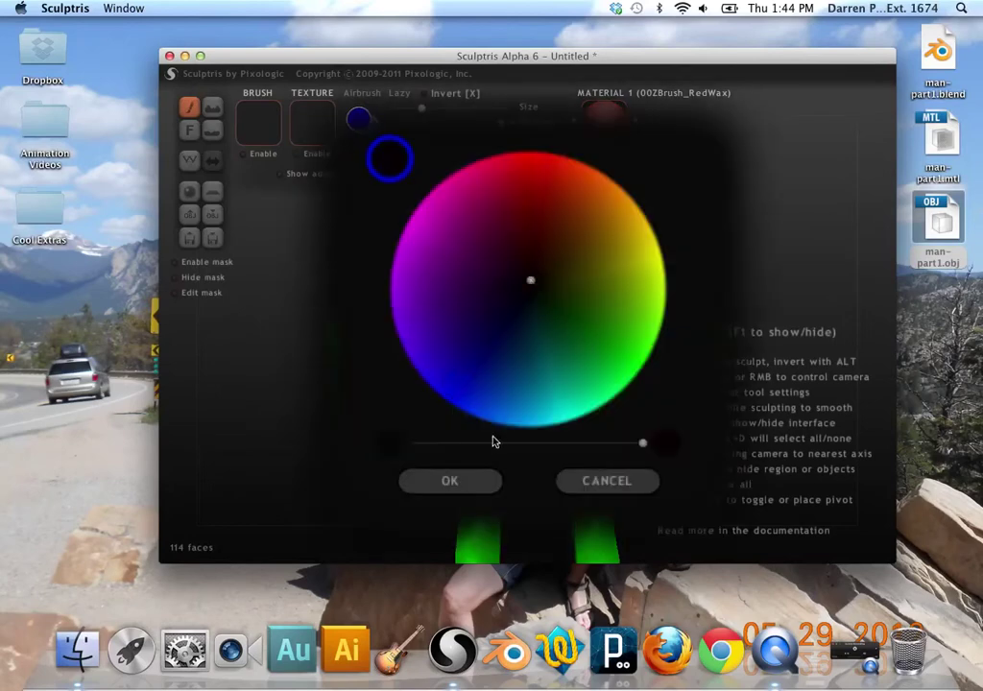
pyautogui.click(450, 480)
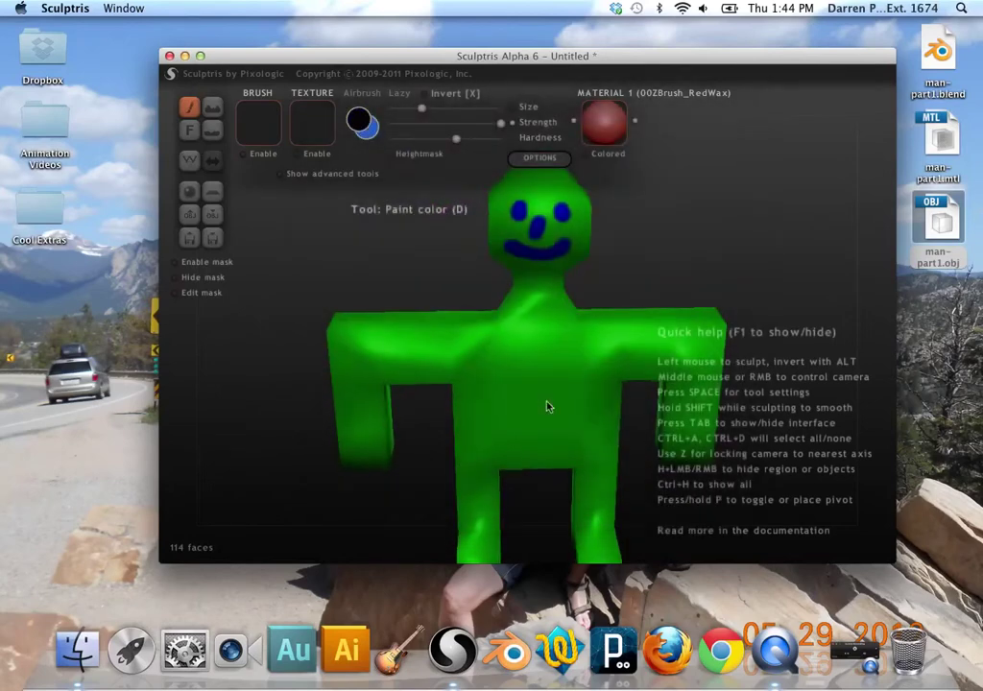
pyautogui.press('z')
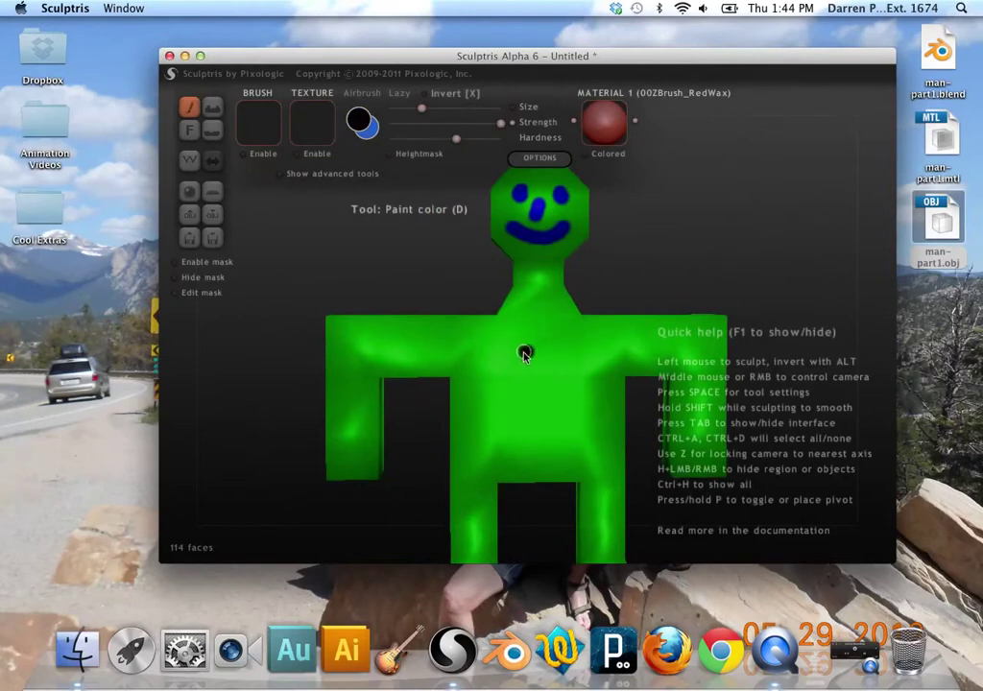
pyautogui.moveTo(528, 353)
pyautogui.mouseDown()
pyautogui.moveTo(501, 387)
pyautogui.moveTo(516, 405)
pyautogui.moveTo(538, 412)
pyautogui.moveTo(561, 403)
pyautogui.moveTo(569, 383)
pyautogui.moveTo(522, 351)
pyautogui.mouseUp()
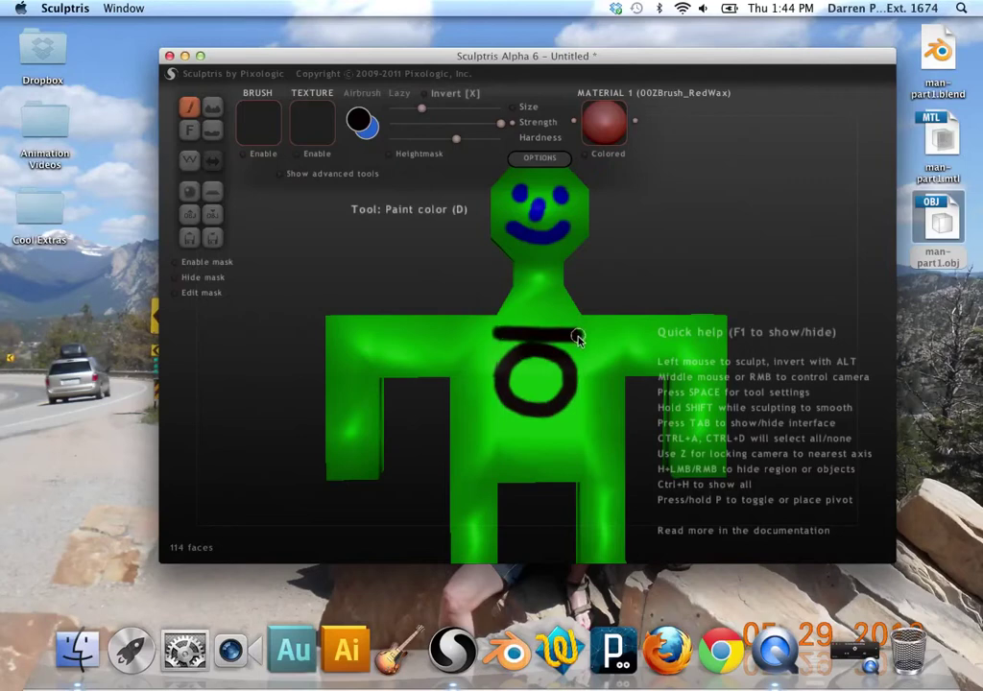
pyautogui.moveTo(527, 431)
pyautogui.mouseDown()
pyautogui.moveTo(577, 428)
pyautogui.moveTo(549, 426)
pyautogui.mouseUp()
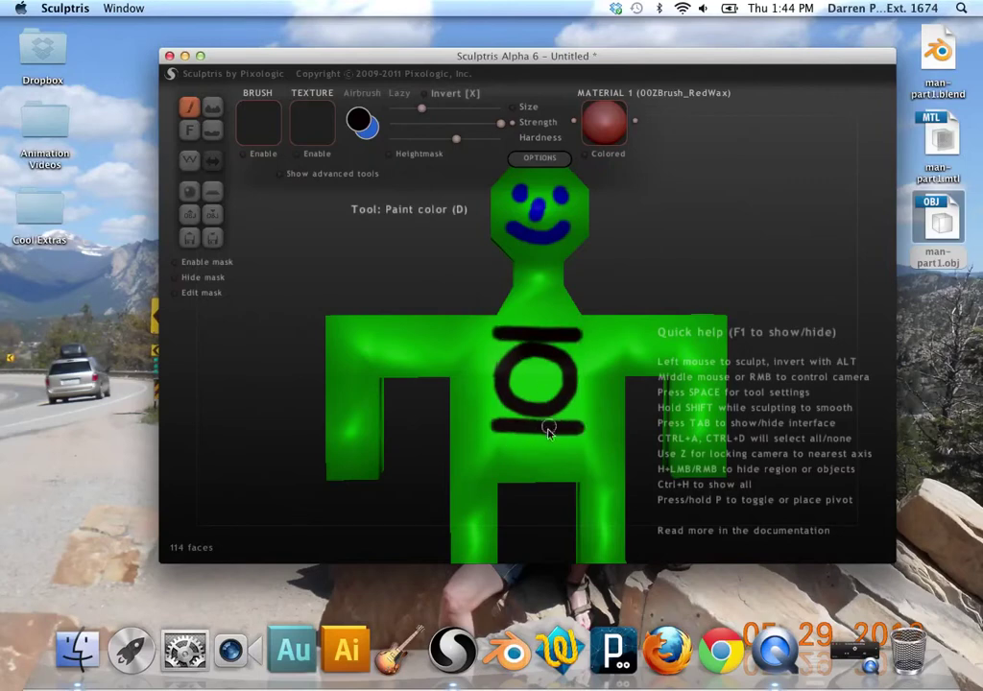
pyautogui.press('z')
pyautogui.scroll(-4, 524, 437)
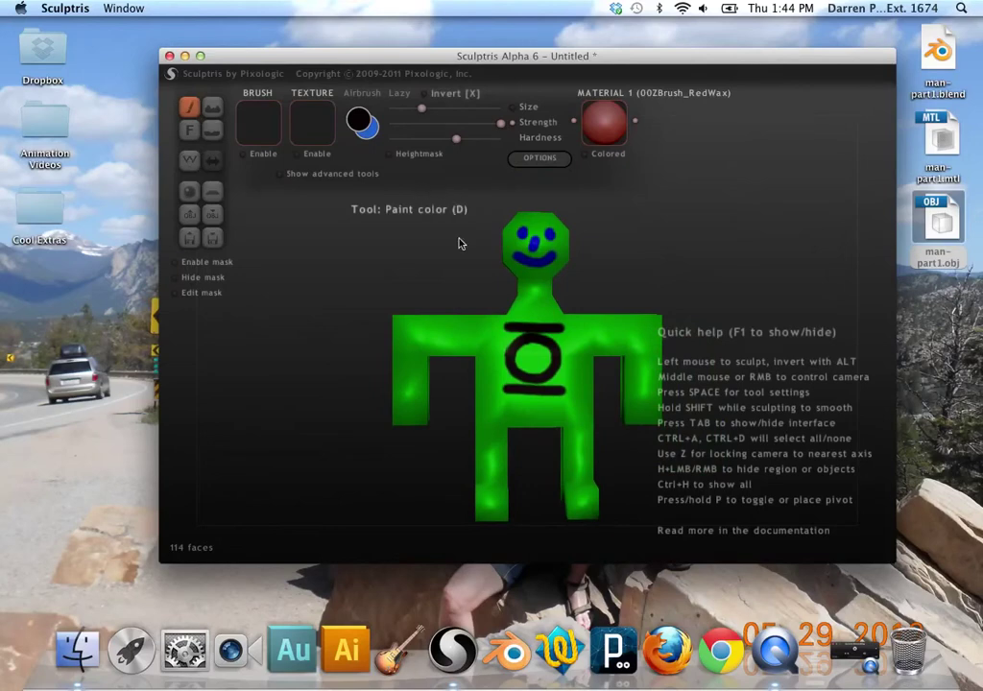
# Switch to red and paint both feet red.
pyautogui.click(362, 122)
pyautogui.click(535, 175)
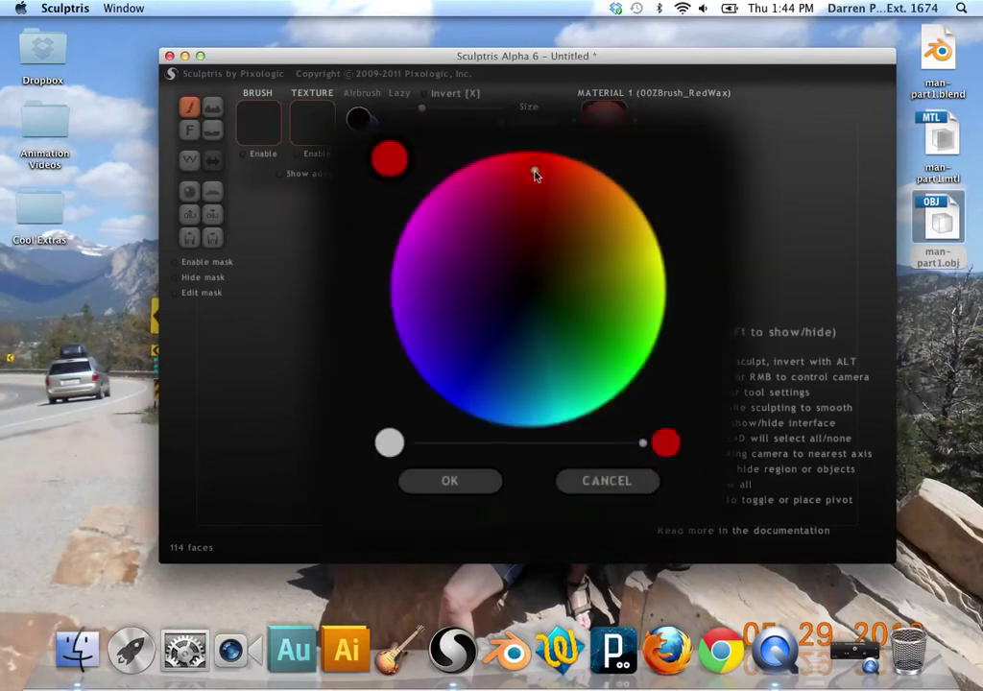
pyautogui.click(457, 477)
pyautogui.moveTo(518, 505)
pyautogui.mouseDown()
pyautogui.moveTo(467, 519)
pyautogui.moveTo(498, 494)
pyautogui.moveTo(479, 469)
pyautogui.moveTo(506, 480)
pyautogui.moveTo(482, 489)
pyautogui.moveTo(476, 477)
pyautogui.moveTo(506, 490)
pyautogui.moveTo(475, 478)
pyautogui.moveTo(494, 496)
pyautogui.moveTo(470, 496)
pyautogui.moveTo(501, 498)
pyautogui.mouseUp()
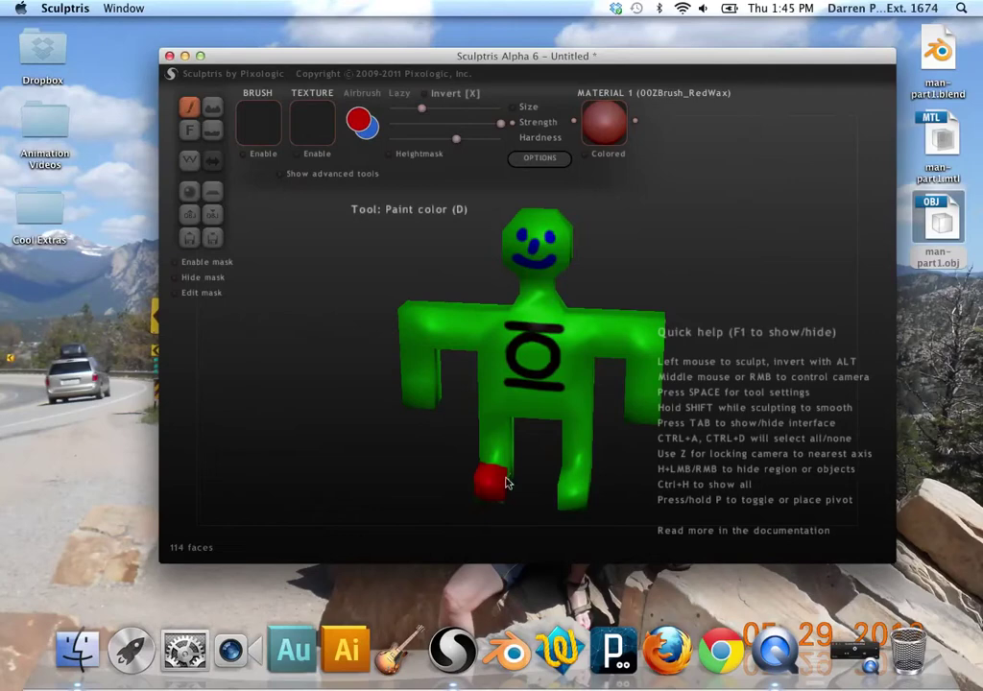
pyautogui.moveTo(502, 480); pyautogui.dragTo(475, 451, button='middle')
pyautogui.moveTo(522, 502)
pyautogui.mouseDown()
pyautogui.moveTo(507, 498)
pyautogui.moveTo(517, 505)
pyautogui.moveTo(496, 520)
pyautogui.mouseUp()
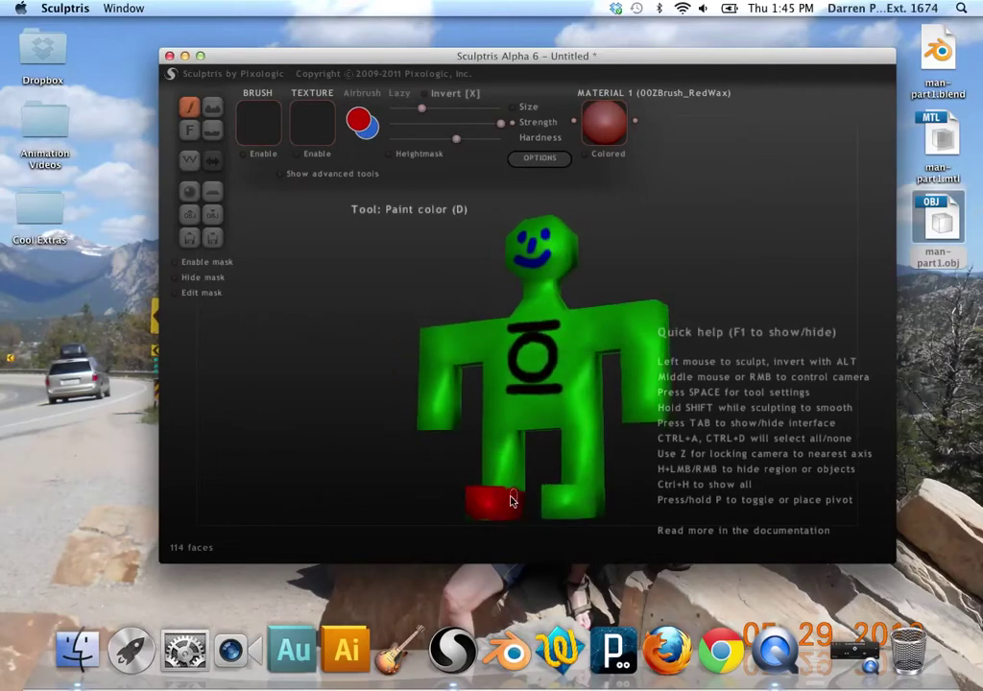
pyautogui.moveTo(548, 499)
pyautogui.mouseDown()
pyautogui.moveTo(584, 500)
pyautogui.moveTo(560, 520)
pyautogui.moveTo(612, 512)
pyautogui.moveTo(578, 498)
pyautogui.moveTo(592, 499)
pyautogui.moveTo(544, 511)
pyautogui.mouseUp()
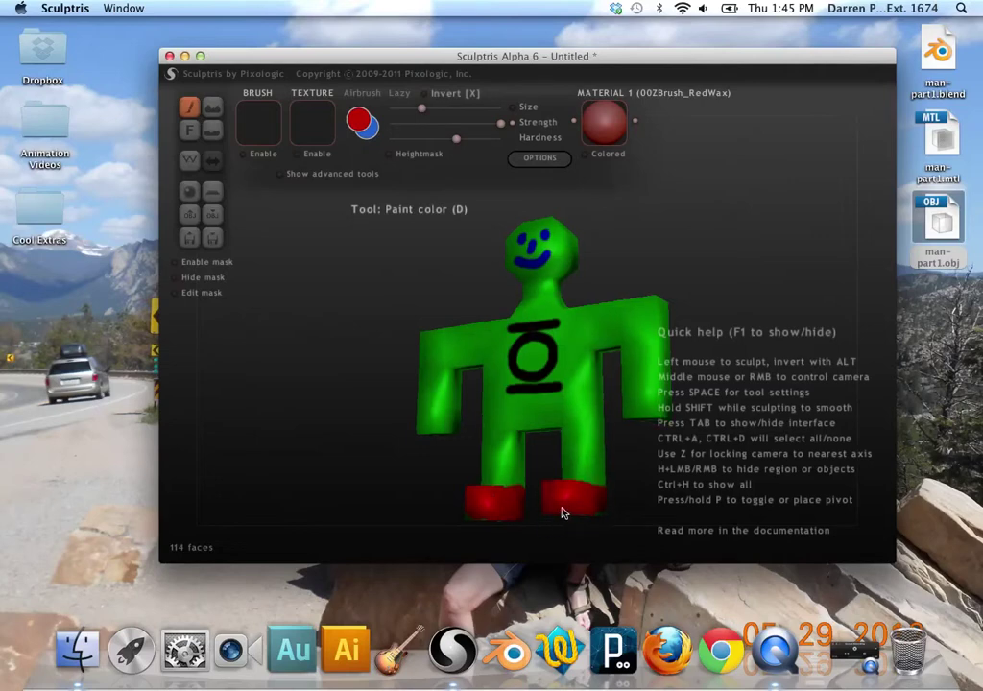
# Paint the foot undersides and both lower legs red, returning to the front view.
pyautogui.moveTo(564, 512); pyautogui.dragTo(566, 439, button='right')
pyautogui.moveTo(608, 380)
pyautogui.mouseDown()
pyautogui.moveTo(633, 343)
pyautogui.moveTo(610, 341)
pyautogui.moveTo(609, 352)
pyautogui.moveTo(585, 305)
pyautogui.moveTo(558, 304)
pyautogui.moveTo(573, 341)
pyautogui.moveTo(581, 353)
pyautogui.moveTo(584, 333)
pyautogui.moveTo(568, 311)
pyautogui.moveTo(616, 365)
pyautogui.mouseUp()
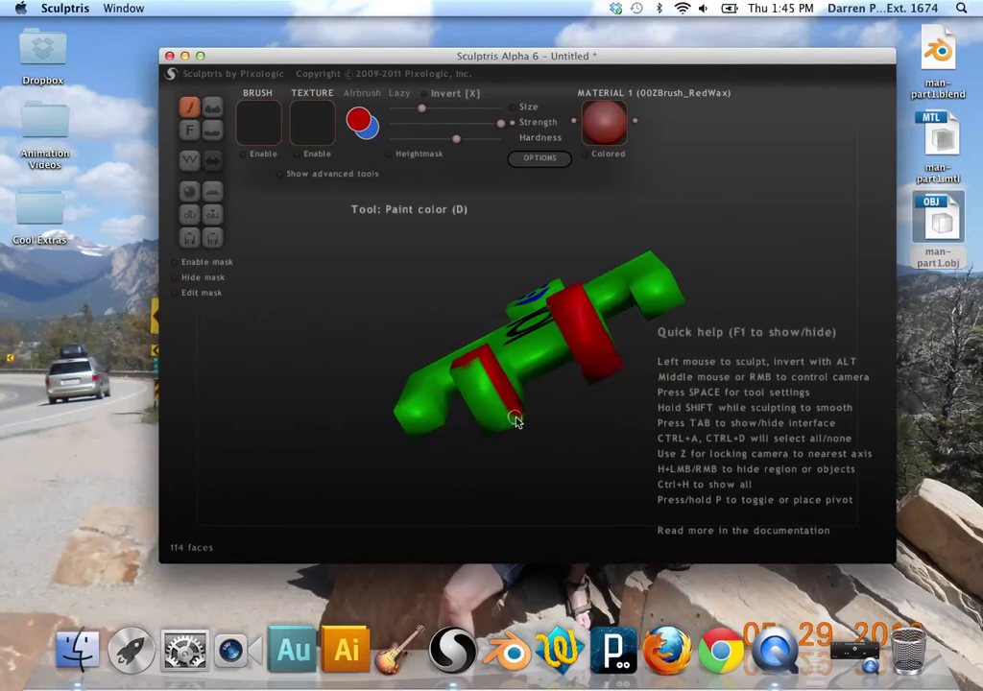
pyautogui.moveTo(486, 425)
pyautogui.mouseDown()
pyautogui.moveTo(458, 373)
pyautogui.moveTo(483, 362)
pyautogui.moveTo(458, 367)
pyautogui.moveTo(510, 414)
pyautogui.moveTo(497, 396)
pyautogui.moveTo(492, 431)
pyautogui.moveTo(480, 418)
pyautogui.moveTo(497, 437)
pyautogui.moveTo(489, 402)
pyautogui.moveTo(539, 347)
pyautogui.mouseUp()
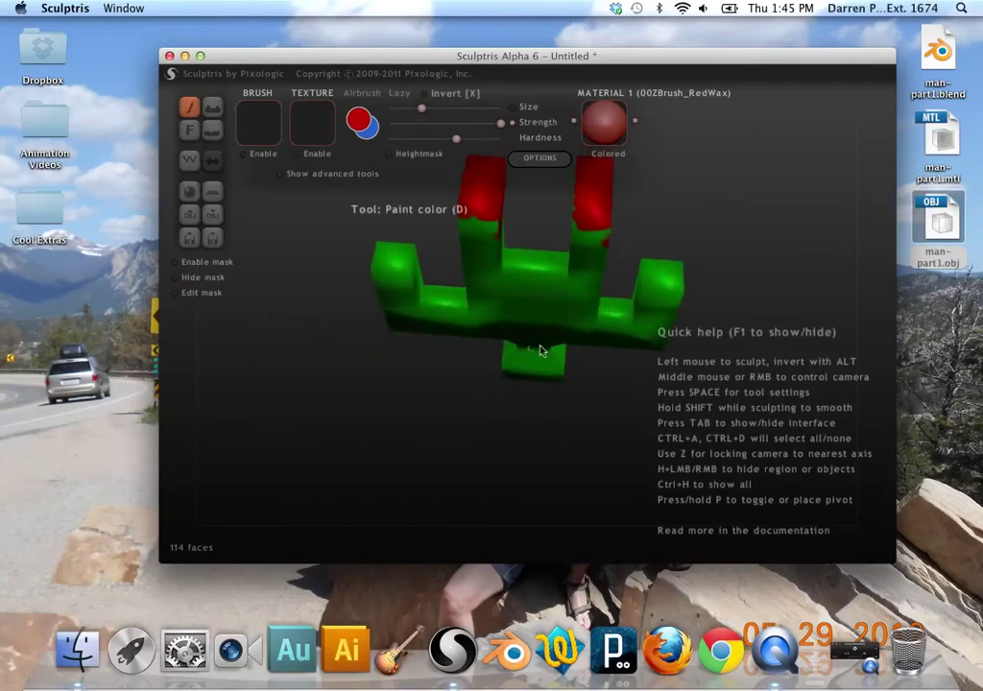
pyautogui.moveTo(606, 245)
pyautogui.mouseDown()
pyautogui.moveTo(577, 246)
pyautogui.moveTo(576, 217)
pyautogui.moveTo(608, 236)
pyautogui.moveTo(567, 244)
pyautogui.moveTo(577, 223)
pyautogui.mouseUp()
pyautogui.moveTo(509, 243)
pyautogui.mouseDown()
pyautogui.moveTo(476, 221)
pyautogui.moveTo(497, 229)
pyautogui.moveTo(477, 229)
pyautogui.mouseUp()
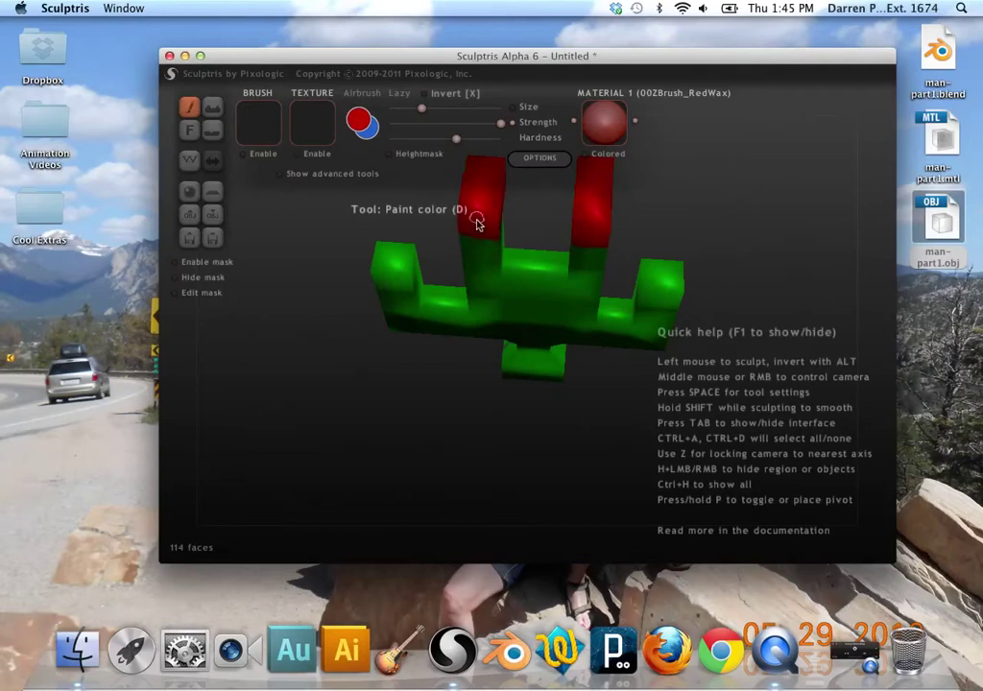
pyautogui.moveTo(469, 229); pyautogui.dragTo(437, 395, button='right')
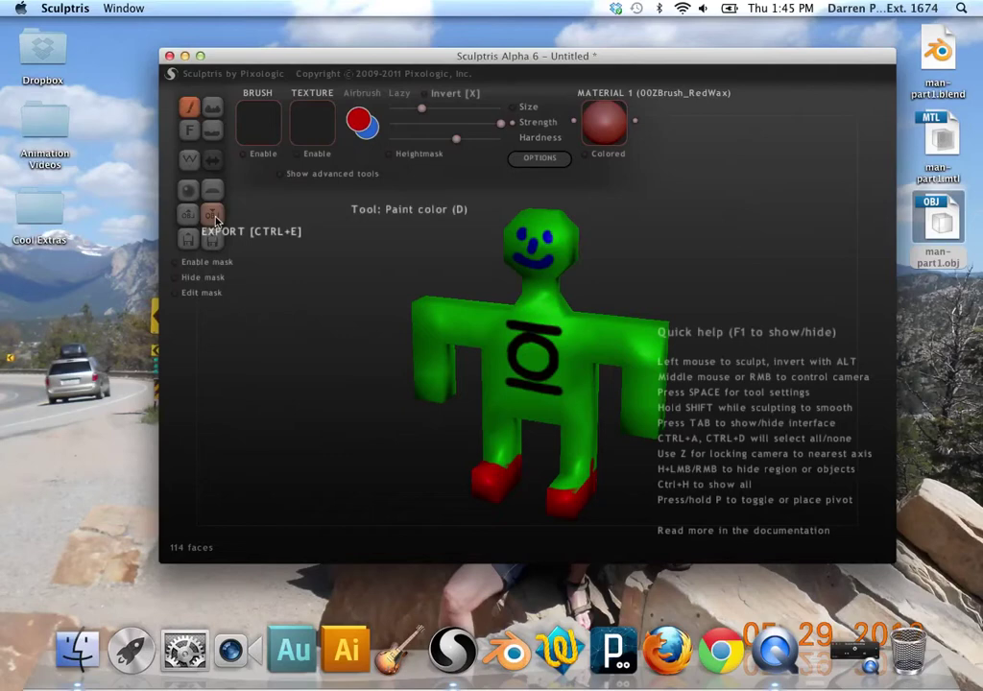
# Export the painted model to the Desktop as man-part2.obj.
pyautogui.click(213, 217)
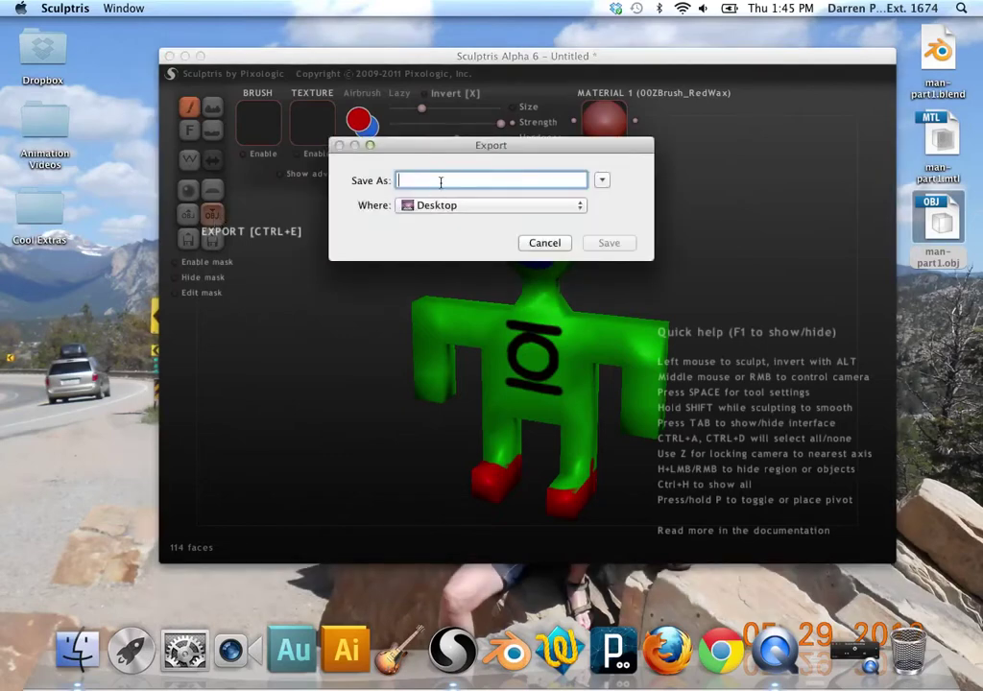
pyautogui.write('man-part2')
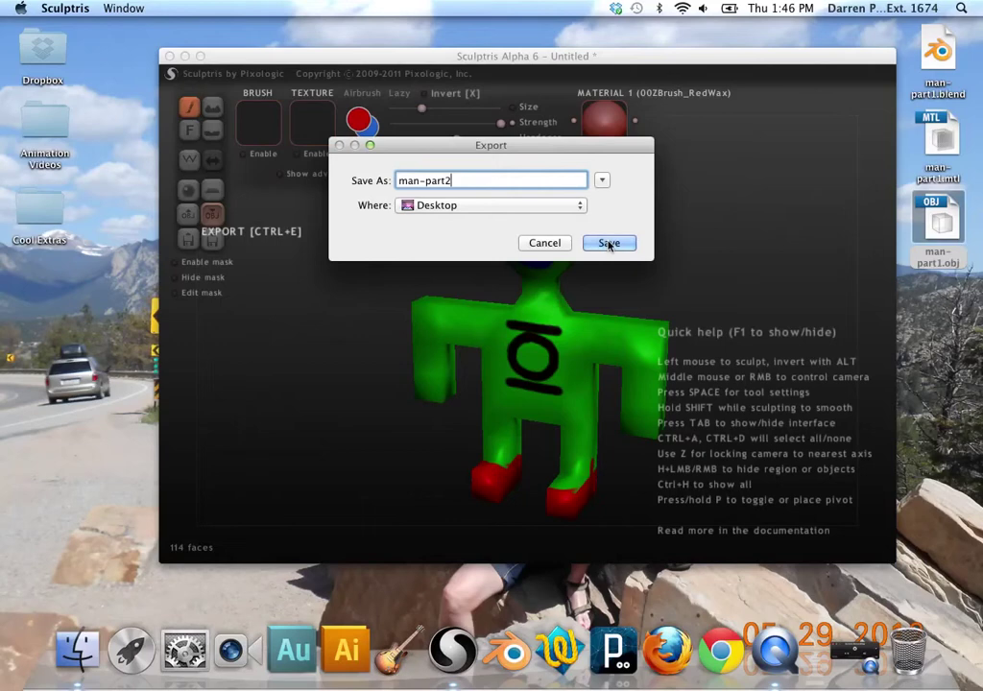
pyautogui.write('.obj')
pyautogui.click(616, 244)
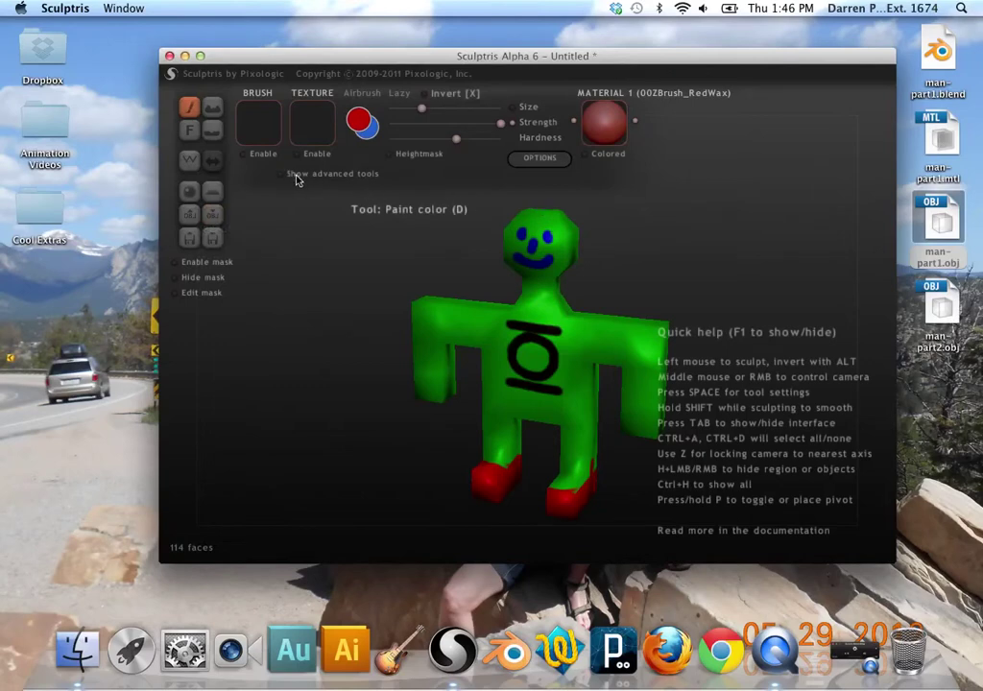
# Show advanced tools and save the texture map to the Desktop as man-part2.png.
pyautogui.click(340, 175)
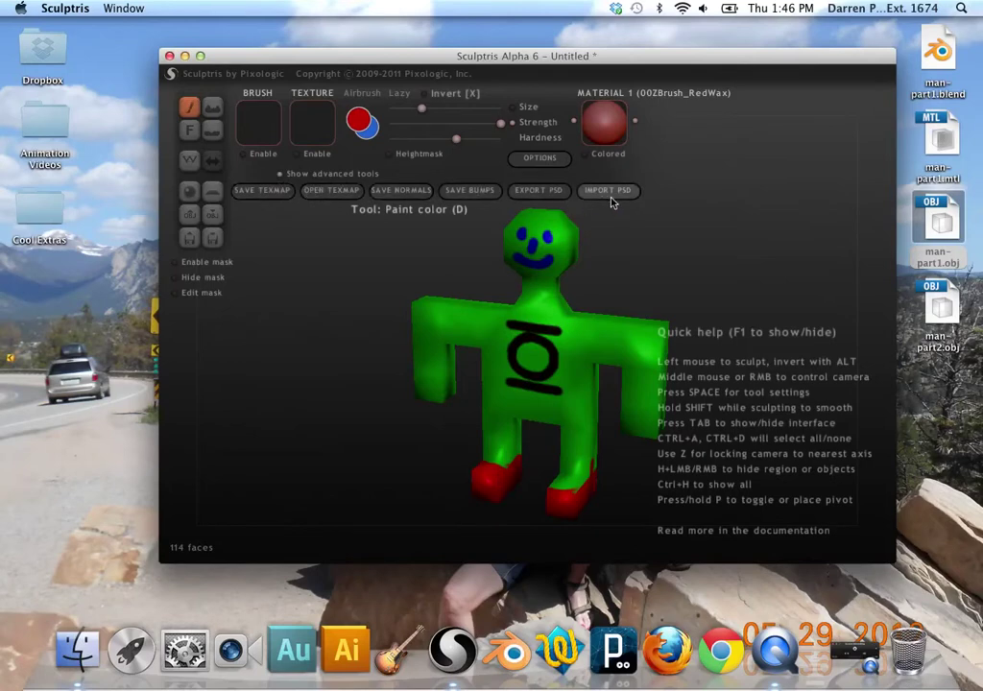
pyautogui.click(255, 192)
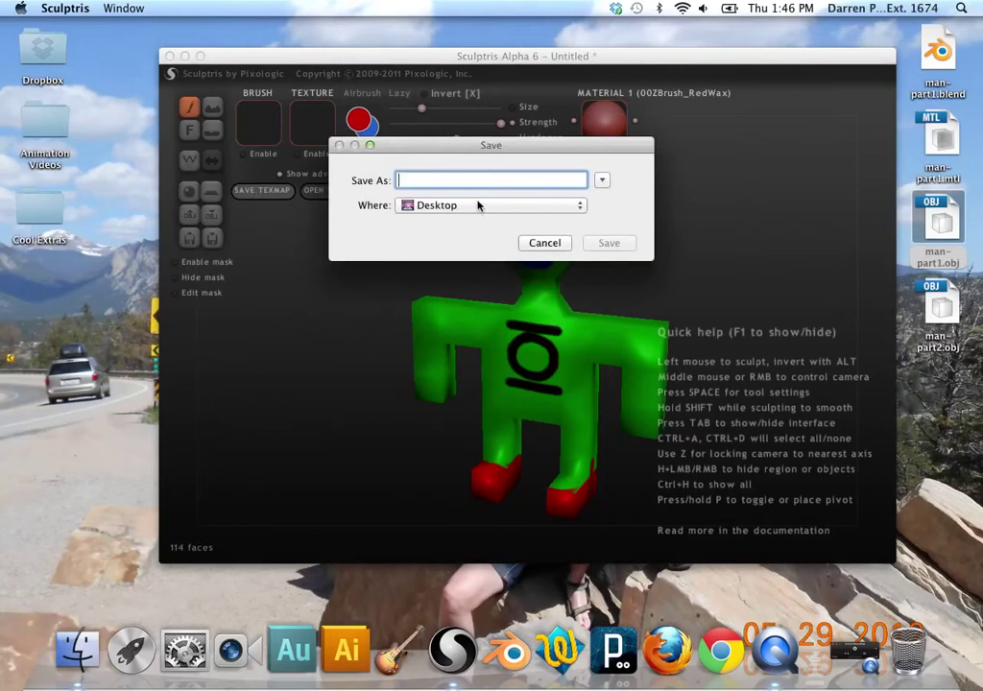
pyautogui.write('man-pa')
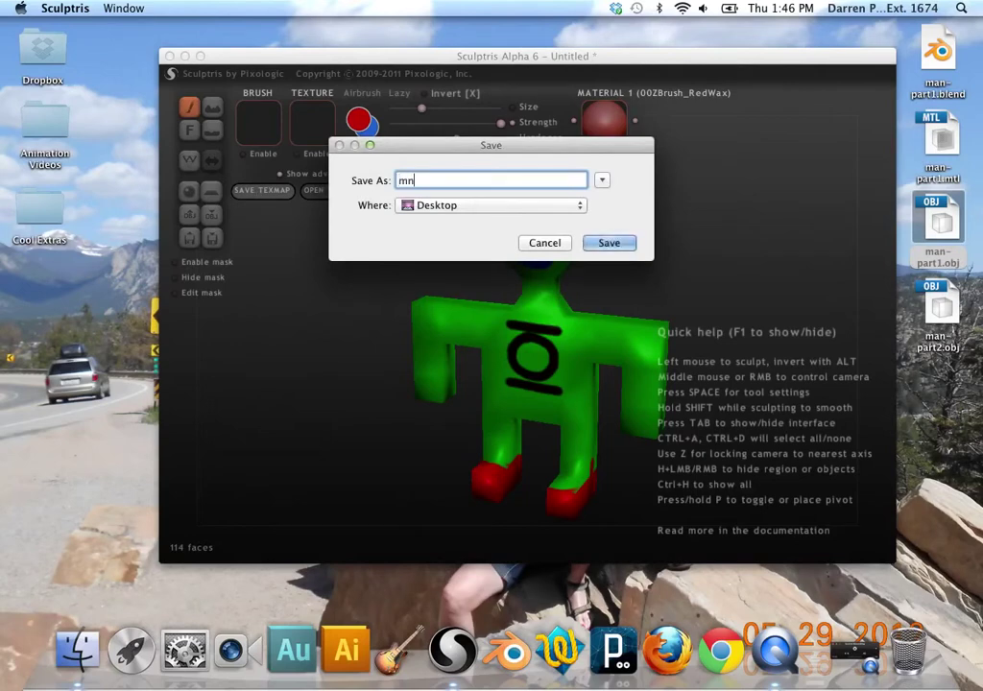
pyautogui.write('rt2.png')
pyautogui.click(611, 243)
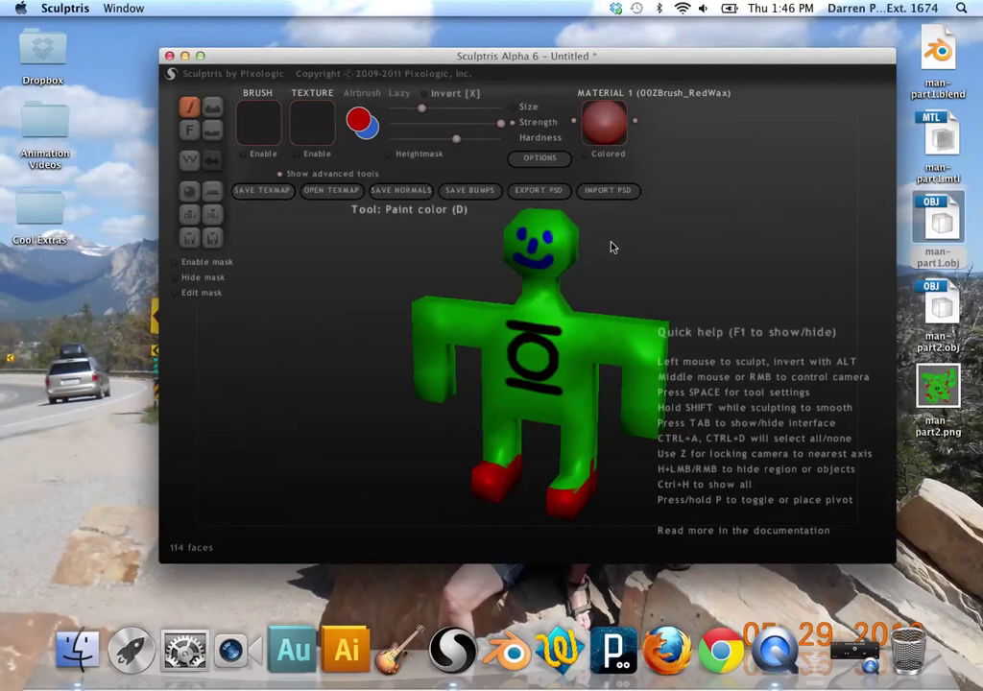
# Quit Sculptris without saving the sculpt.
pyautogui.click(80, 14)
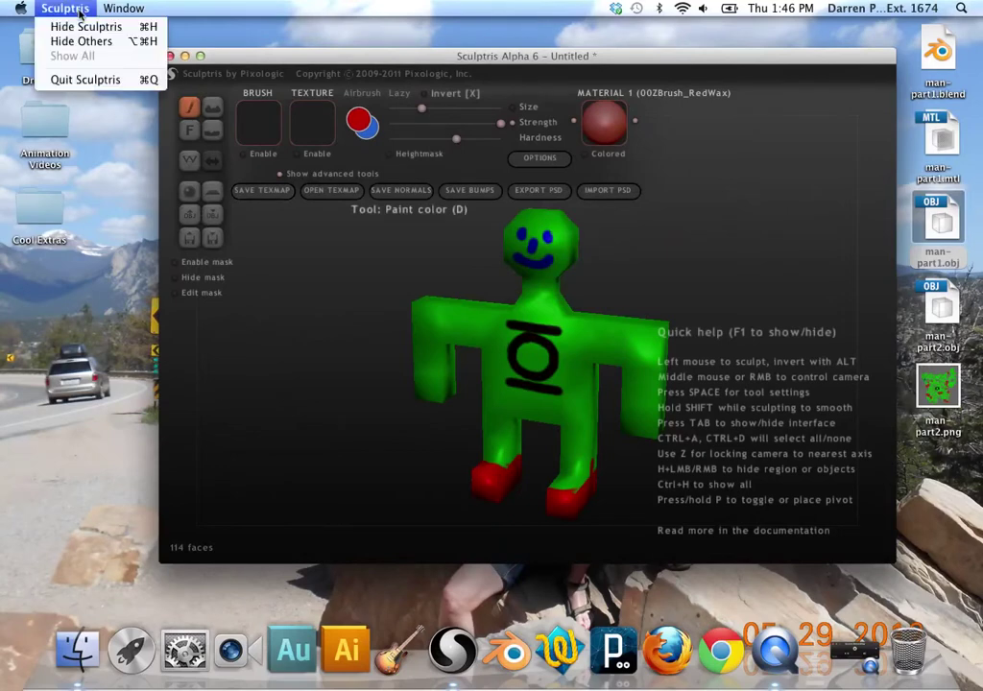
pyautogui.click(97, 79)
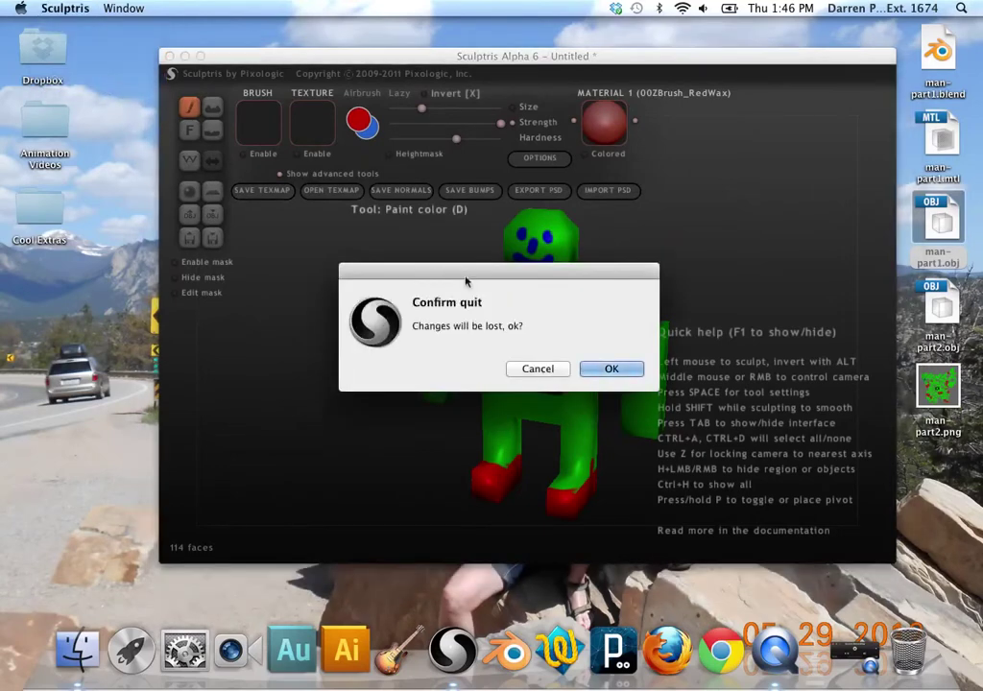
pyautogui.click(610, 369)
# Move man-part2.obj and man-part2.png together near the top of the desktop.
pyautogui.click(946, 307)
pyautogui.moveTo(949, 310); pyautogui.dragTo(848, 70)
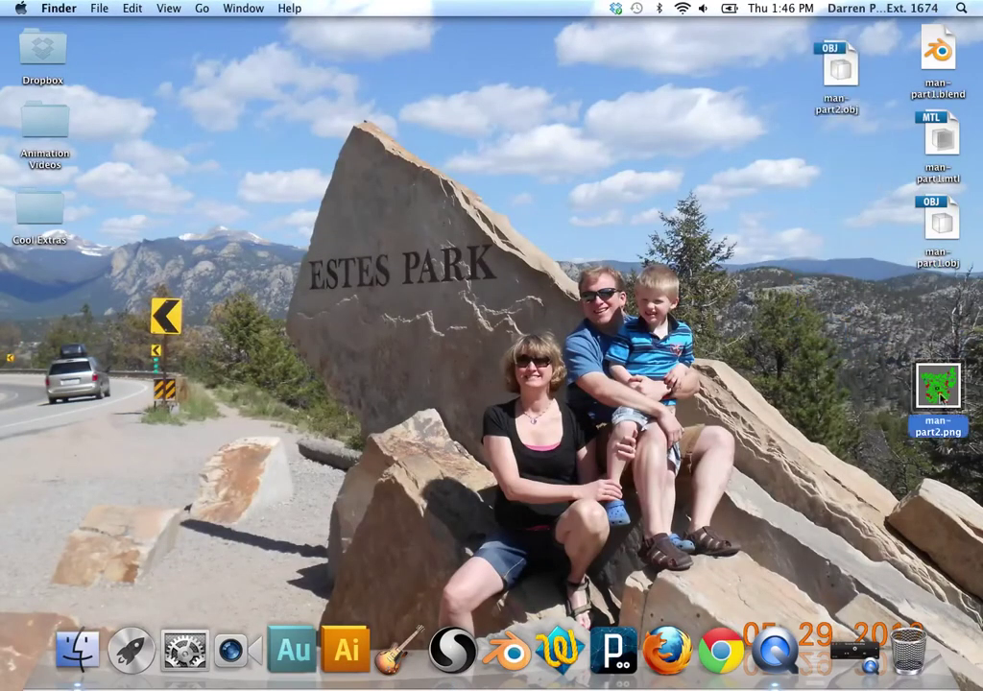
pyautogui.moveTo(938, 387); pyautogui.dragTo(842, 163)
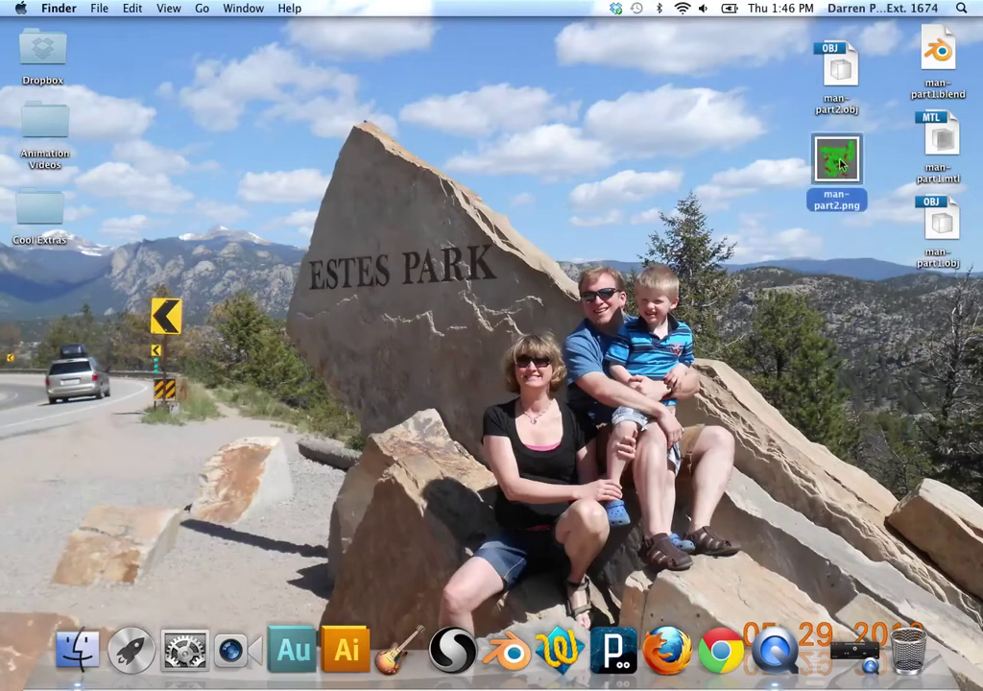
# Open man-part2.png in Preview via Open With.
pyautogui.rightClick(841, 163)
pyautogui.moveTo(810, 181)
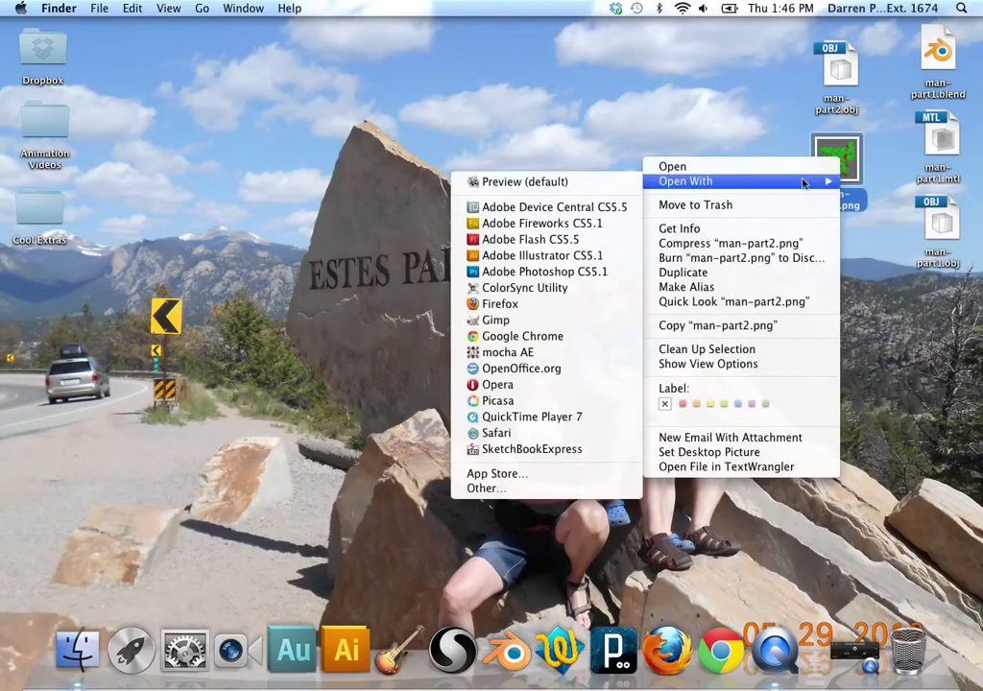
pyautogui.click(580, 188)
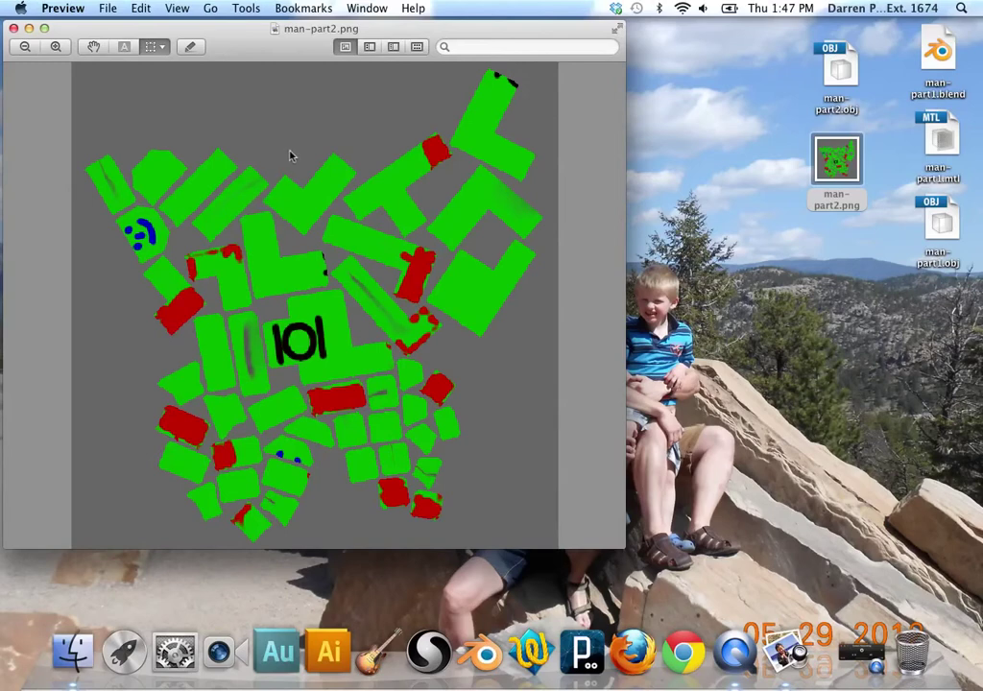
# Close the man-part2.png window and quit Preview.
pyautogui.click(13, 29)
pyautogui.click(63, 8)
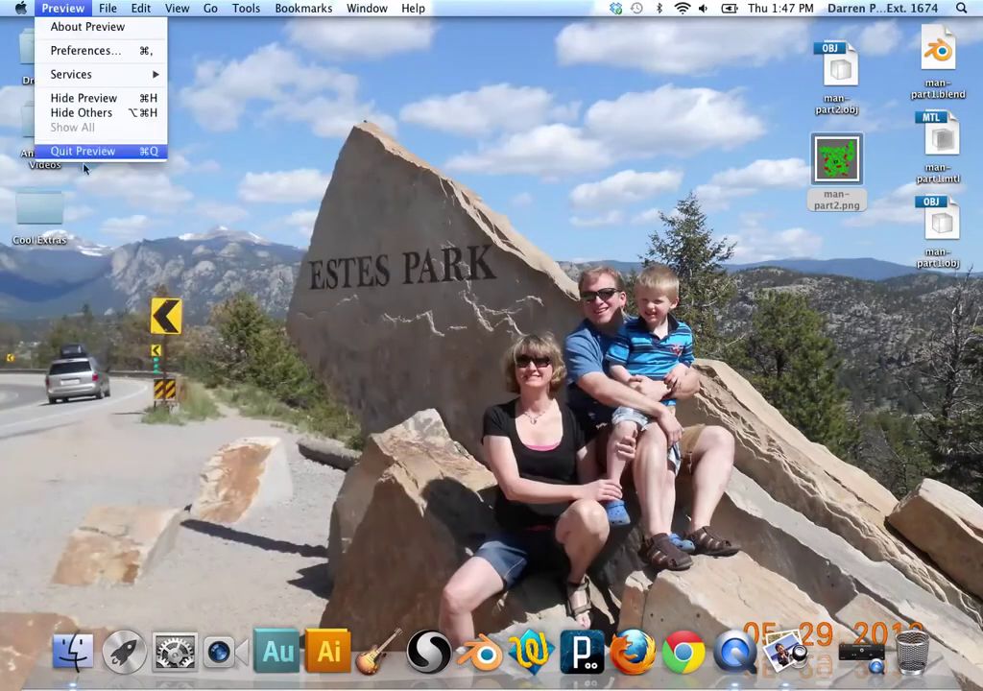
pyautogui.click(72, 148)
# Launch Blender, dismiss the splash screen, and delete the default cube.
pyautogui.click(528, 658)
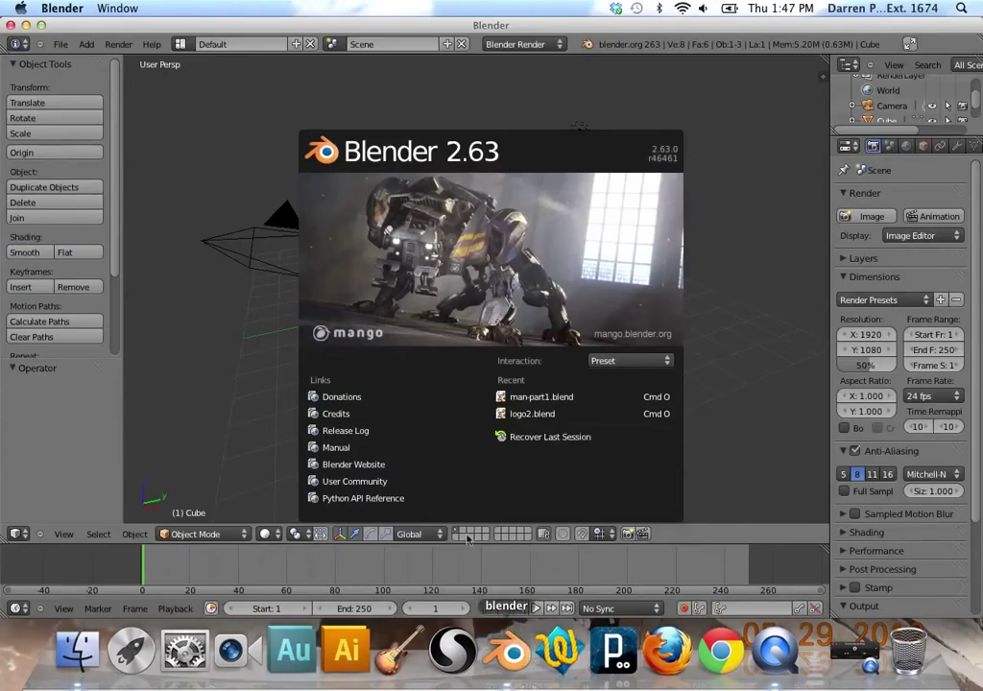
pyautogui.click(266, 423)
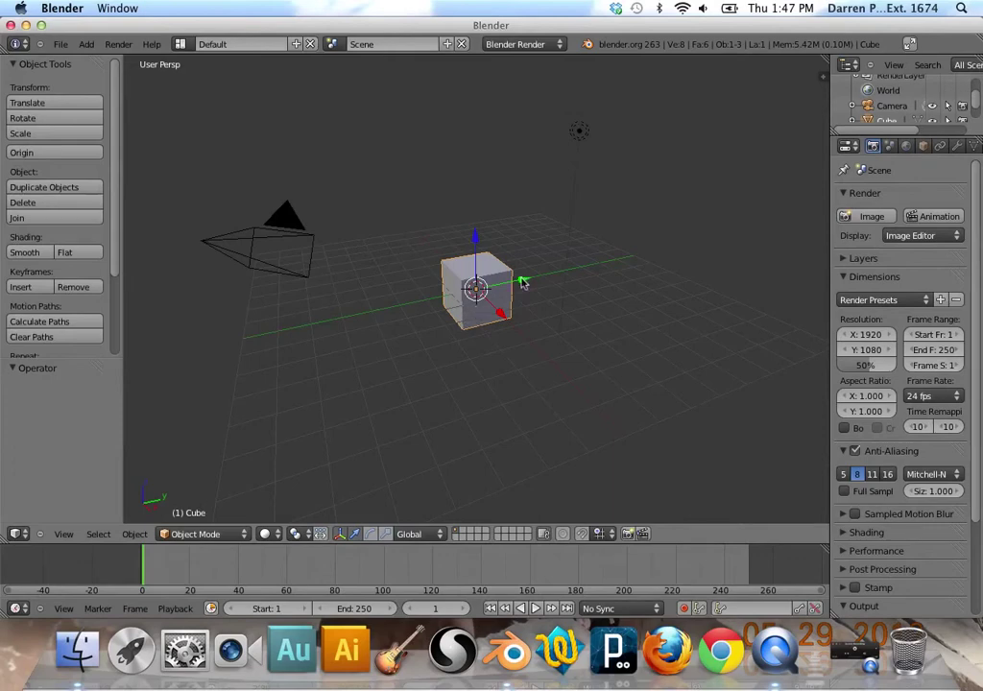
pyautogui.rightClick(579, 130)
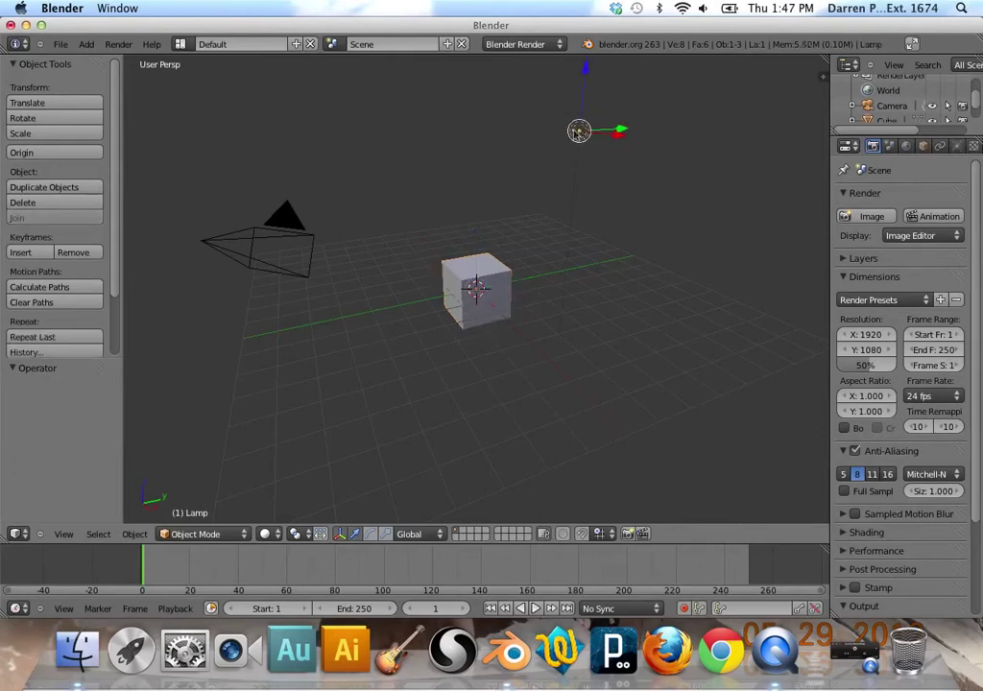
pyautogui.rightClick(309, 249)
pyautogui.rightClick(474, 285)
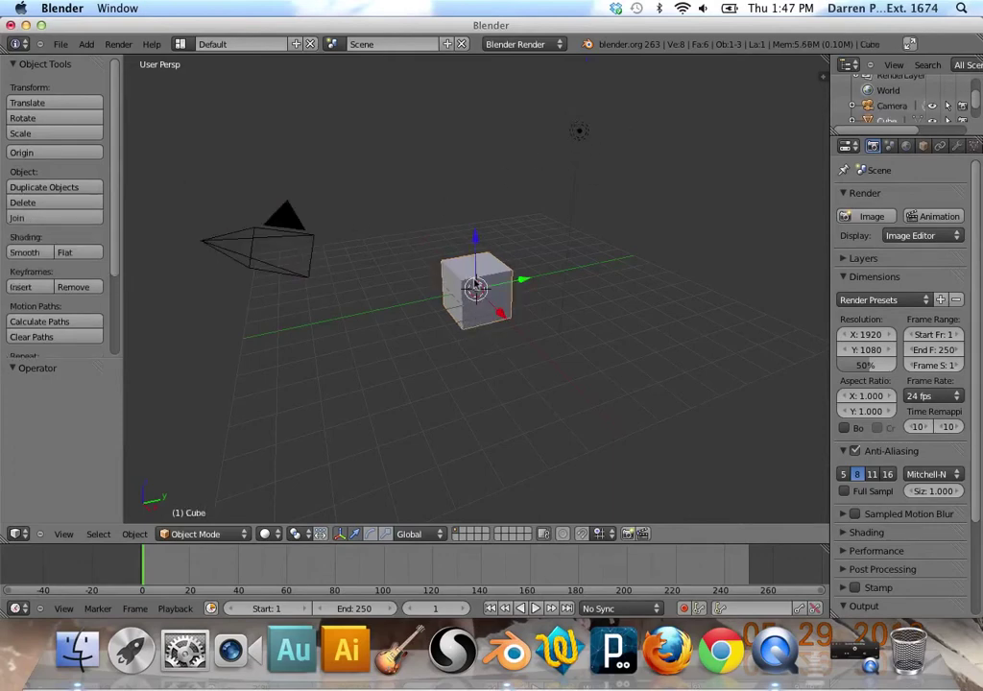
pyautogui.press('x')
pyautogui.click(479, 274)
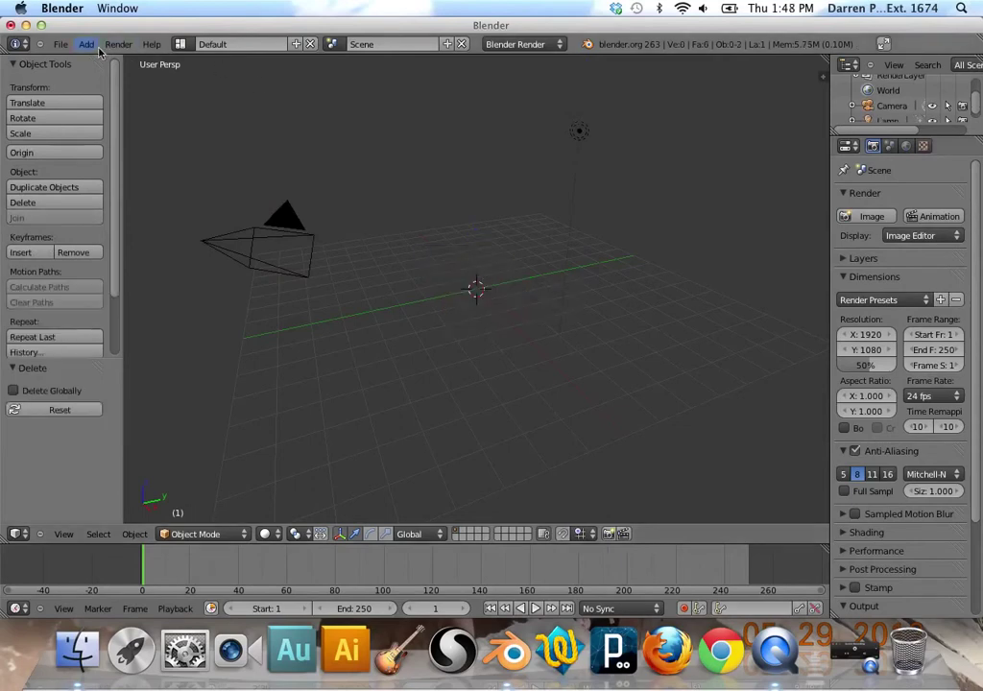
# Import man-part2.obj from the Desktop as a Wavefront OBJ model.
pyautogui.click(60, 44)
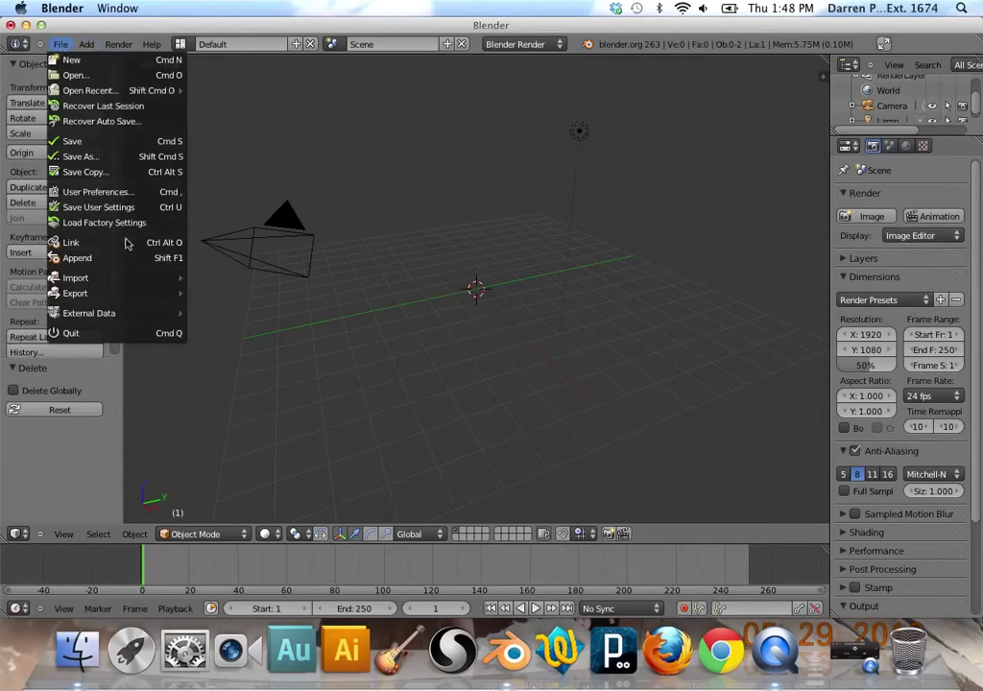
pyautogui.moveTo(134, 279)
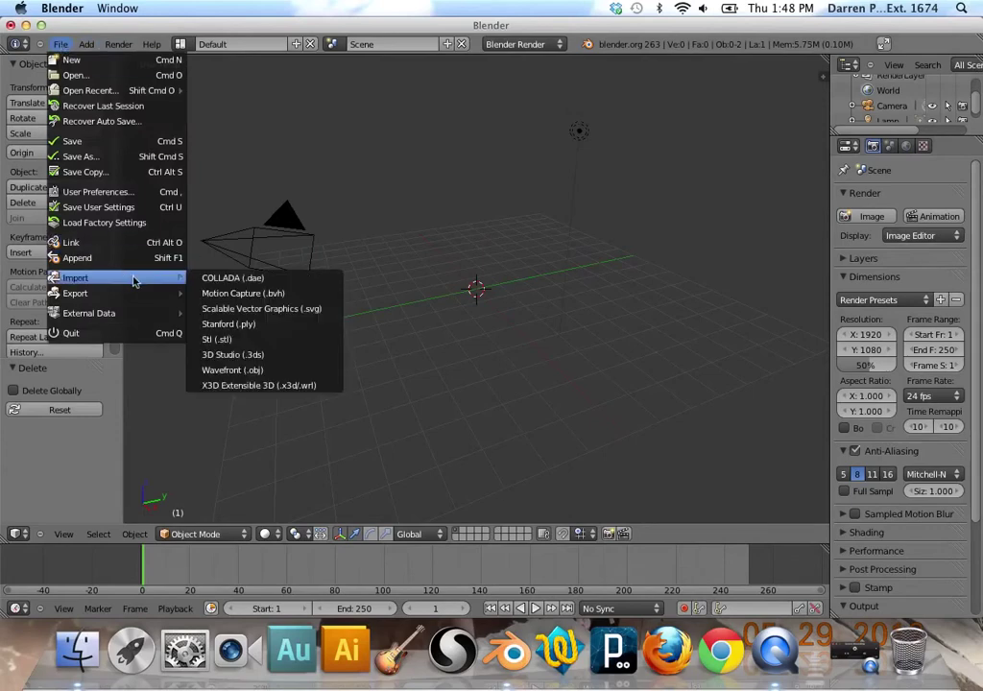
pyautogui.moveTo(137, 295)
pyautogui.click(267, 372)
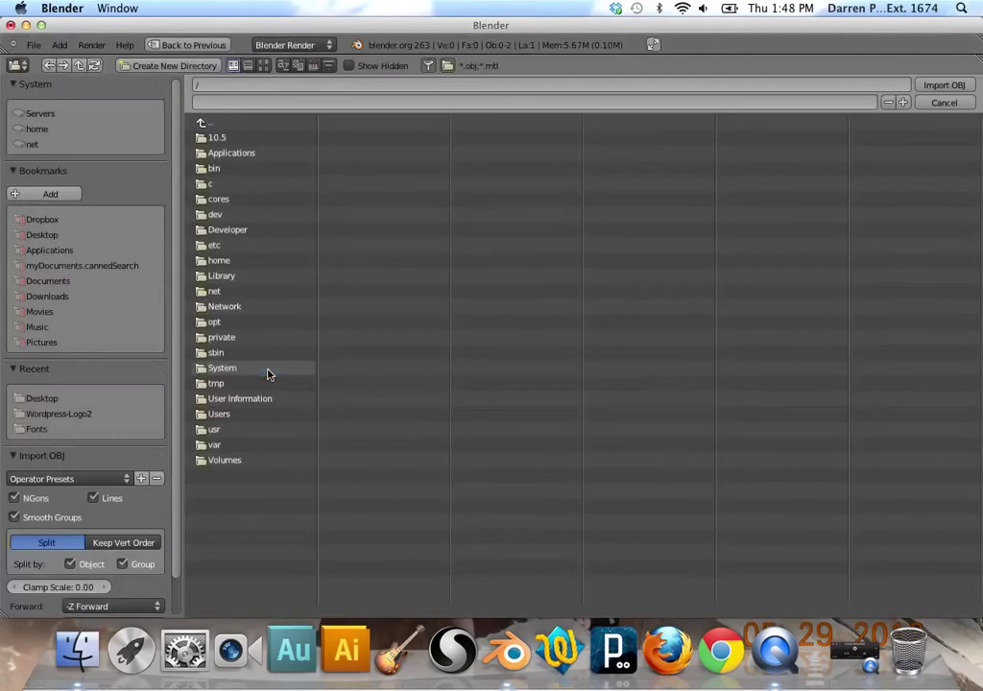
pyautogui.click(39, 235)
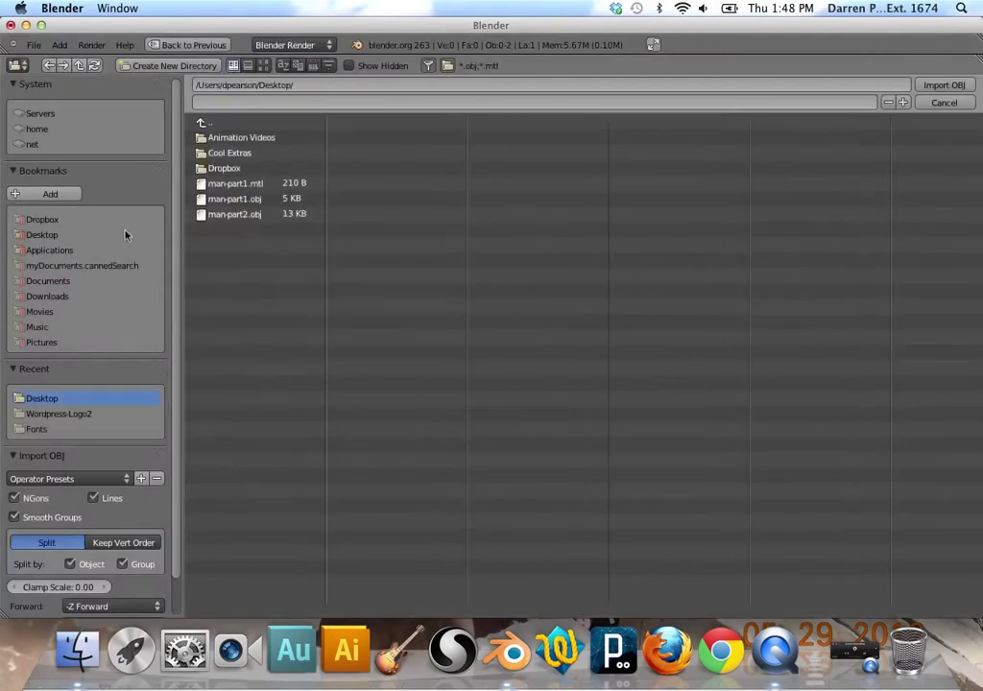
pyautogui.click(255, 215)
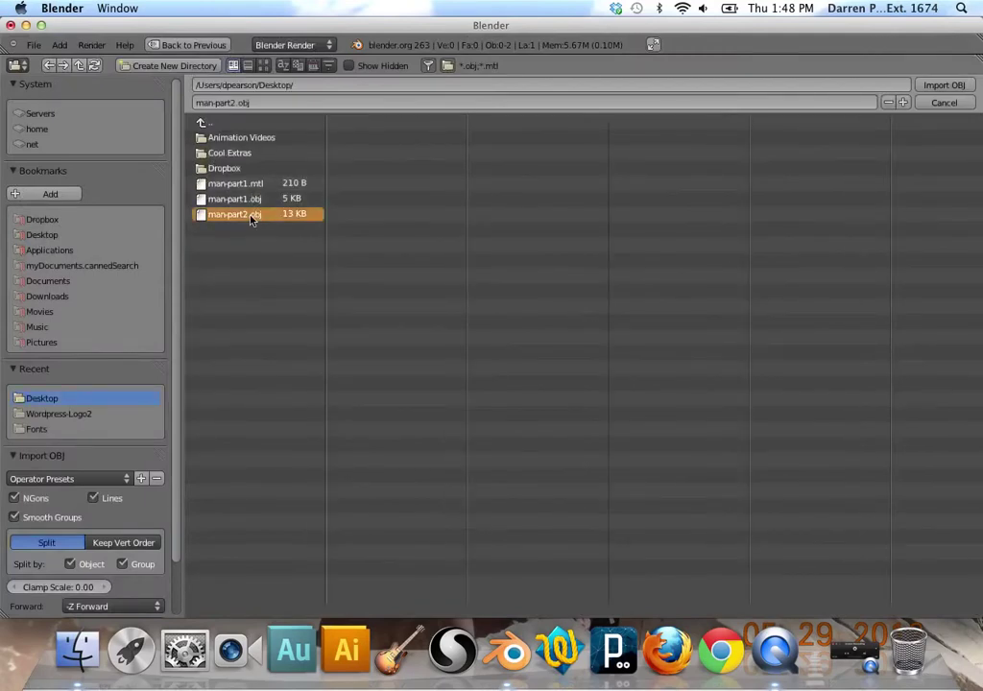
pyautogui.click(944, 86)
pyautogui.scroll(-4, 594, 305)
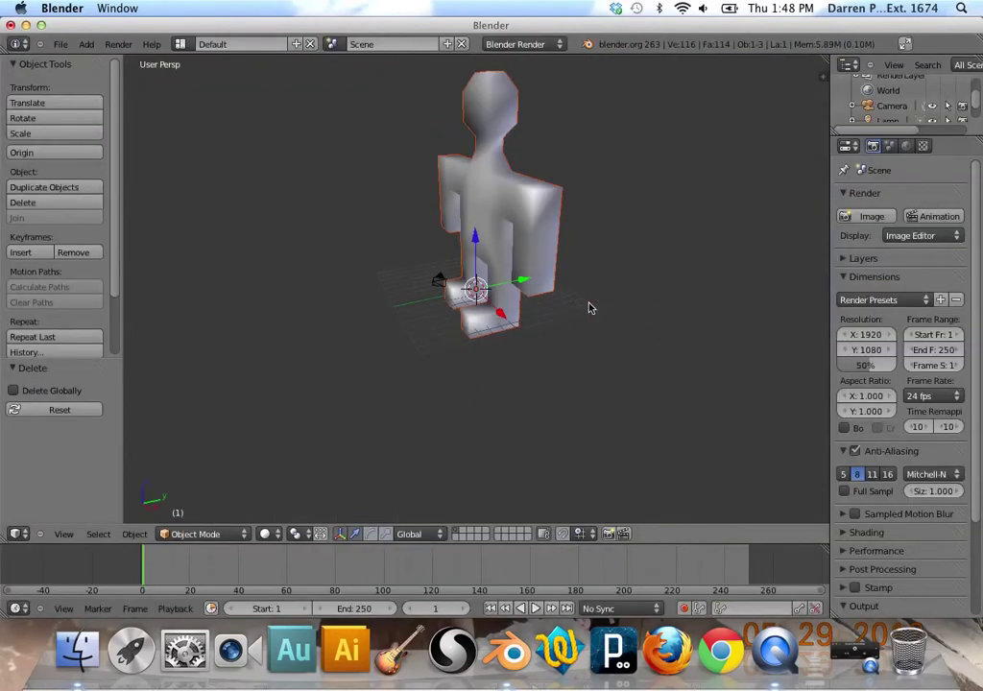
# Switch to quad view and move the camera along X, Y and Z toward the figure.
pyautogui.rightClick(536, 313)
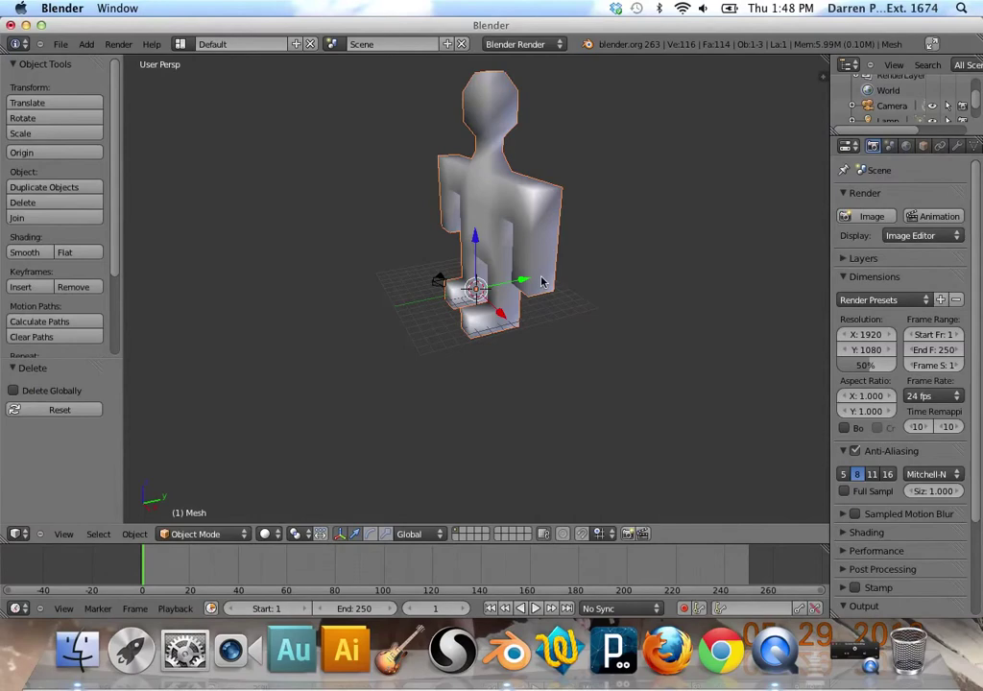
pyautogui.hotkey('ctrl', 'alt', 'q')
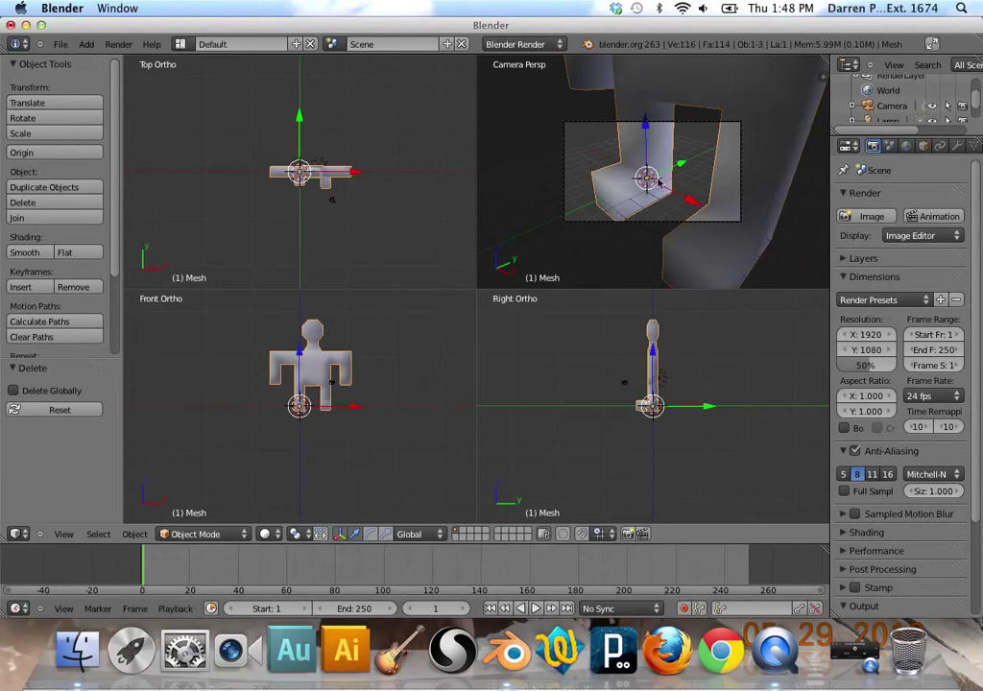
pyautogui.rightClick(334, 203)
pyautogui.moveTo(389, 202); pyautogui.dragTo(413, 204)
pyautogui.moveTo(363, 157); pyautogui.dragTo(363, 187)
pyautogui.moveTo(355, 339); pyautogui.dragTo(367, 267)
# Fine-tune the camera along X, Y and Z until the stick-man is framed.
pyautogui.moveTo(411, 233); pyautogui.dragTo(430, 232)
pyautogui.scroll(-3, 389, 327)
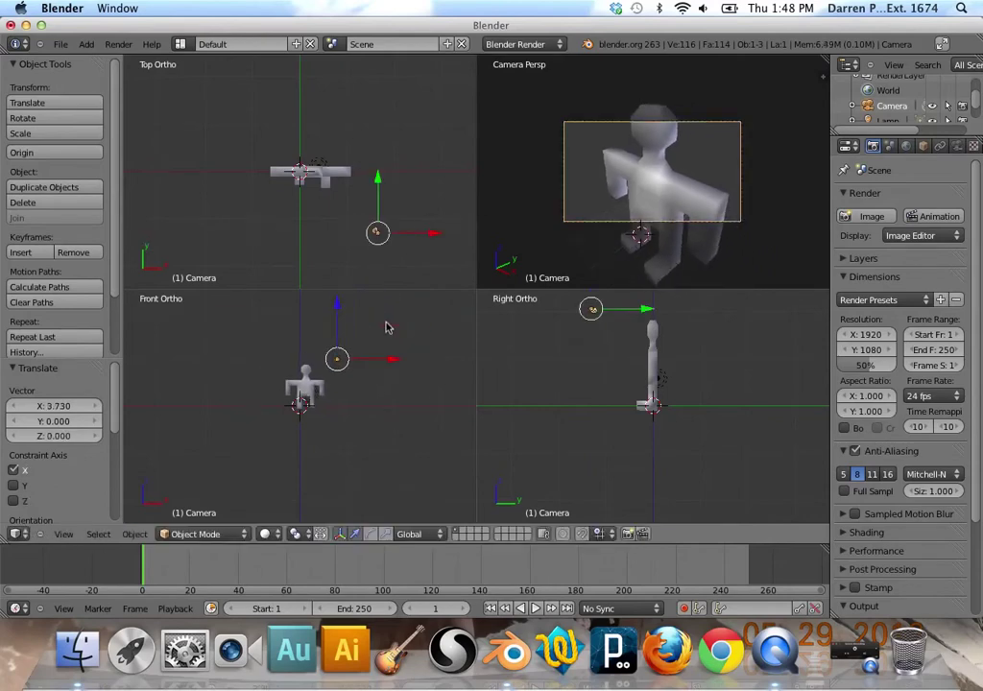
pyautogui.moveTo(337, 318); pyautogui.dragTo(339, 313)
pyautogui.moveTo(382, 190); pyautogui.dragTo(380, 211)
pyautogui.moveTo(423, 252); pyautogui.dragTo(446, 254)
pyautogui.moveTo(343, 325); pyautogui.dragTo(348, 310)
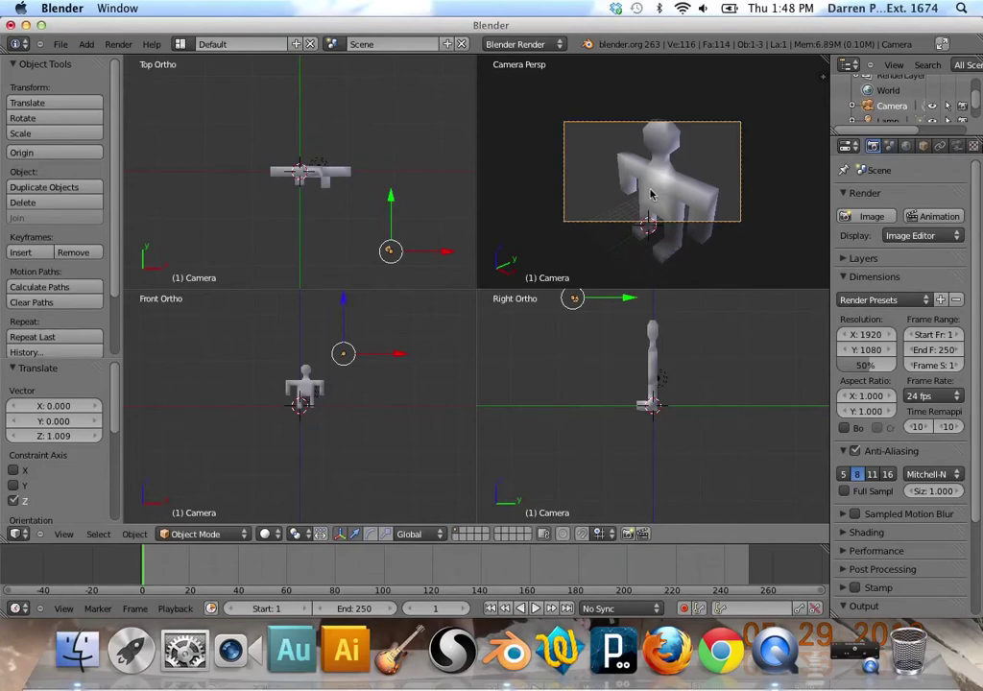
# Move the lamp along Y in front of the figure and along X to its left.
pyautogui.rightClick(321, 168)
pyautogui.press('g')
pyautogui.press('y')
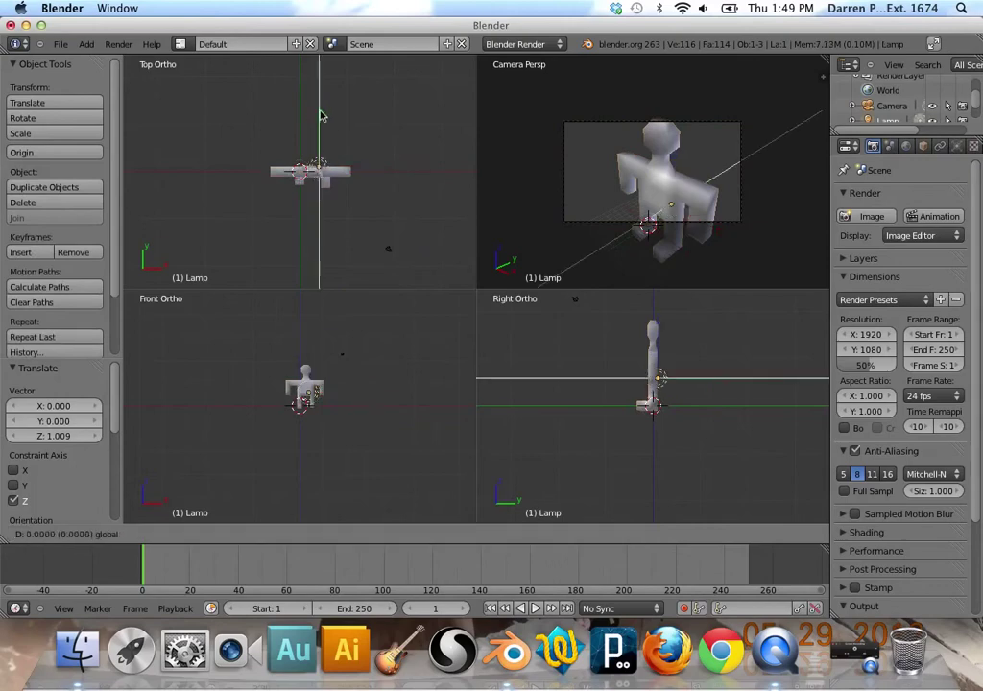
pyautogui.click(326, 159)
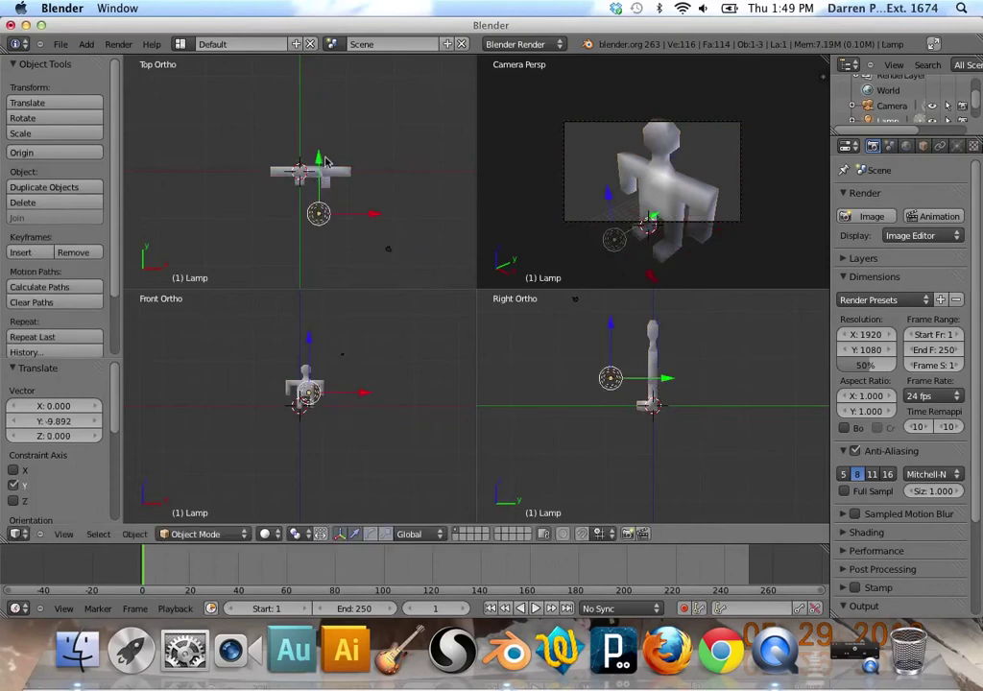
pyautogui.press('g')
pyautogui.press('x')
pyautogui.click(245, 171)
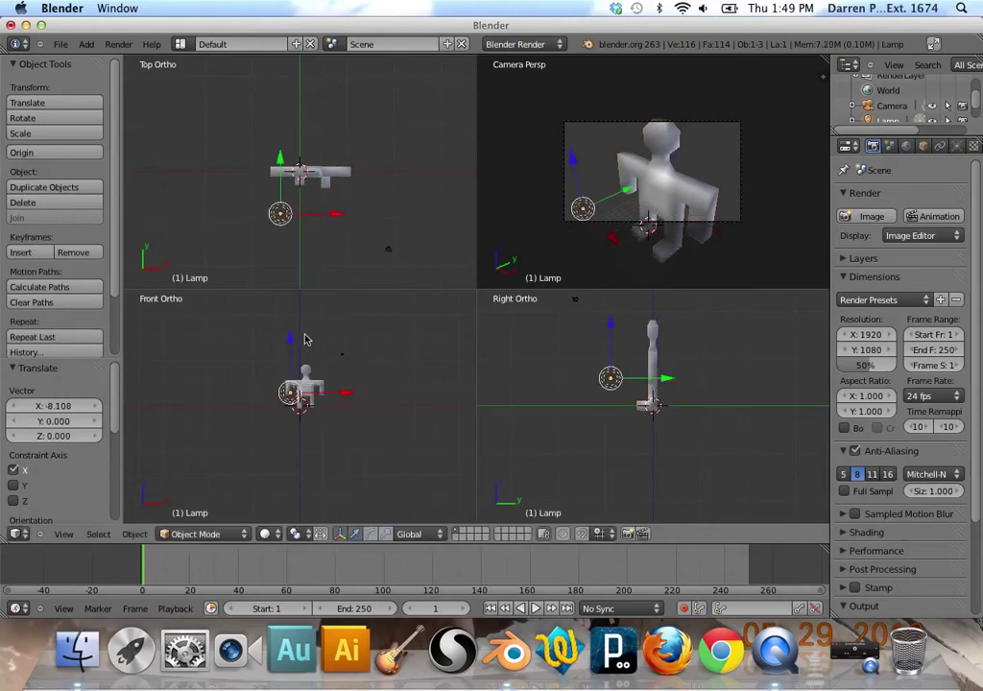
# Raise the lamp high above the figure, return to single camera view, and select the mesh.
pyautogui.press('g')
pyautogui.press('z')
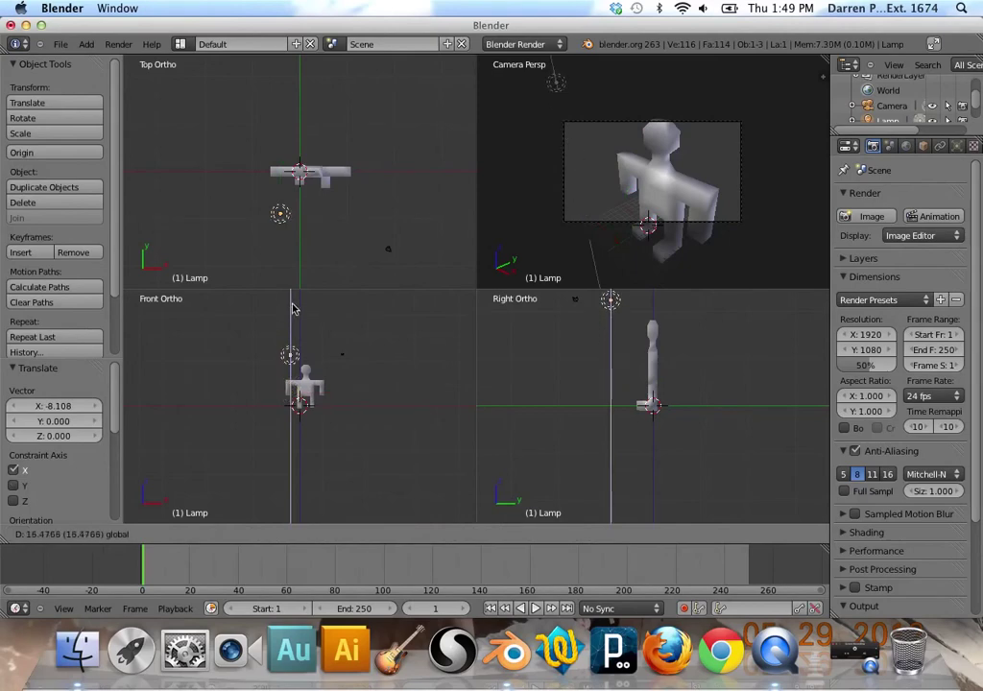
pyautogui.click(293, 309)
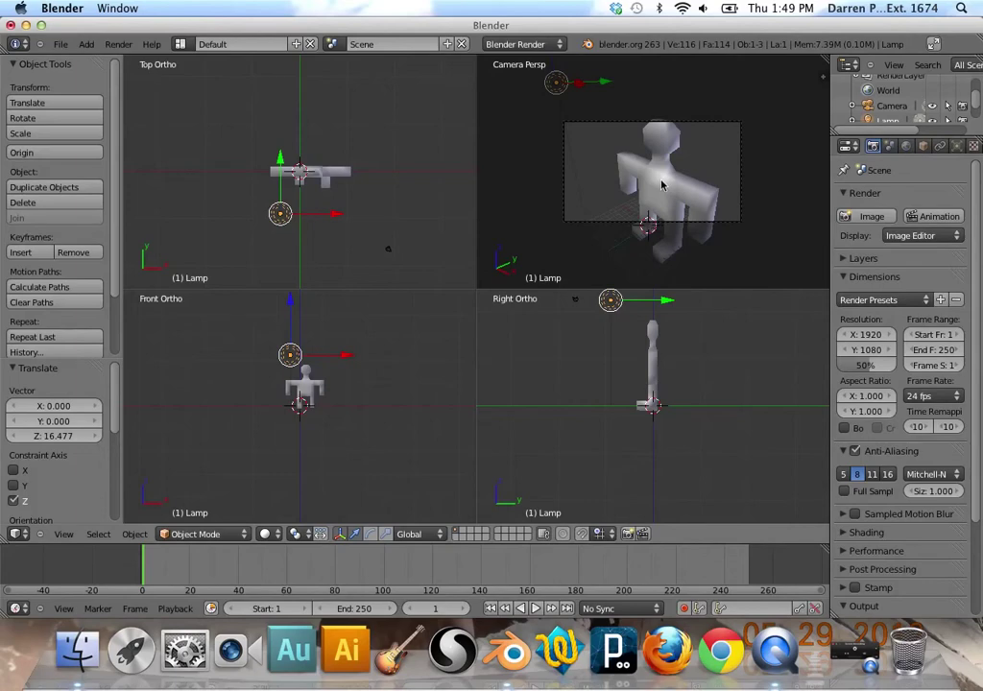
pyautogui.hotkey('ctrl', 'alt', 'q')
pyautogui.rightClick(496, 318)
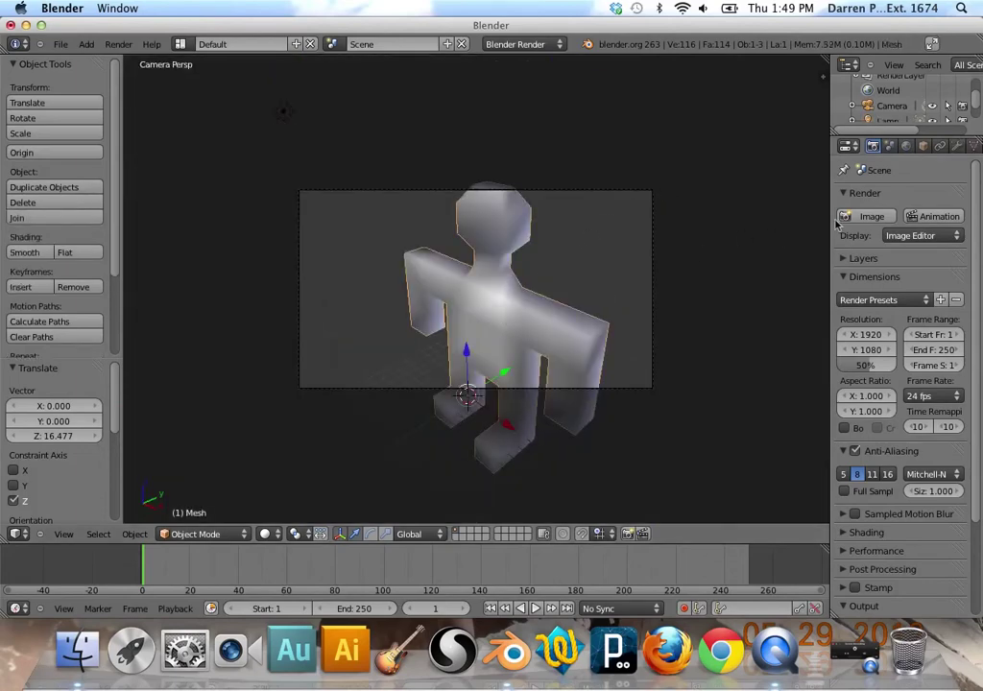
# Add a new texture to the stick-man mesh and change its type from Clouds to Image or Movie.
pyautogui.moveTo(831, 223); pyautogui.dragTo(724, 228)
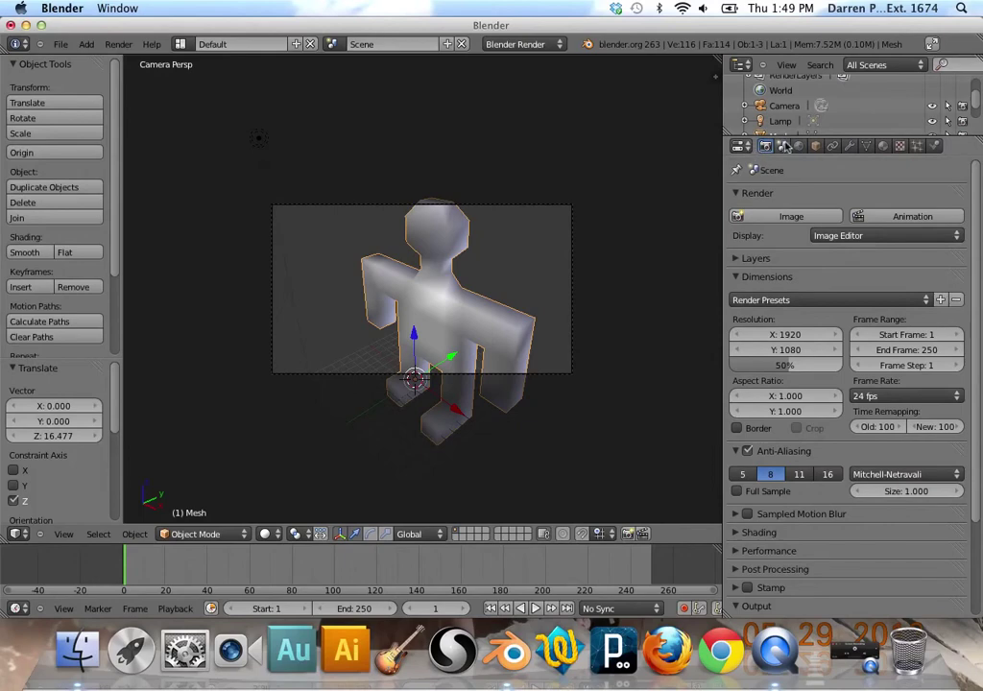
pyautogui.click(901, 147)
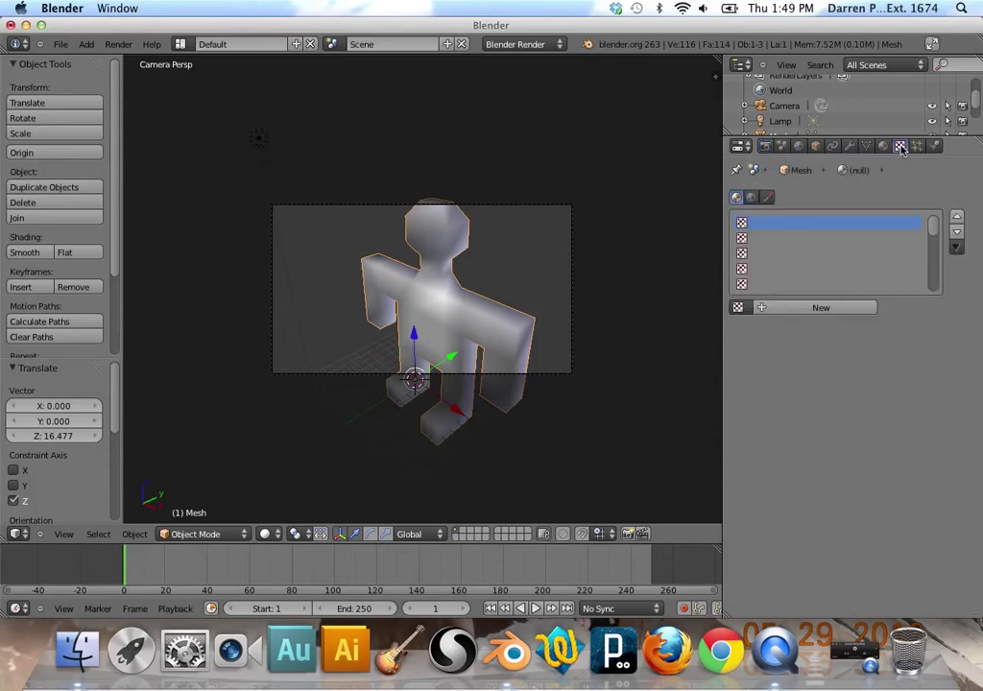
pyautogui.click(820, 307)
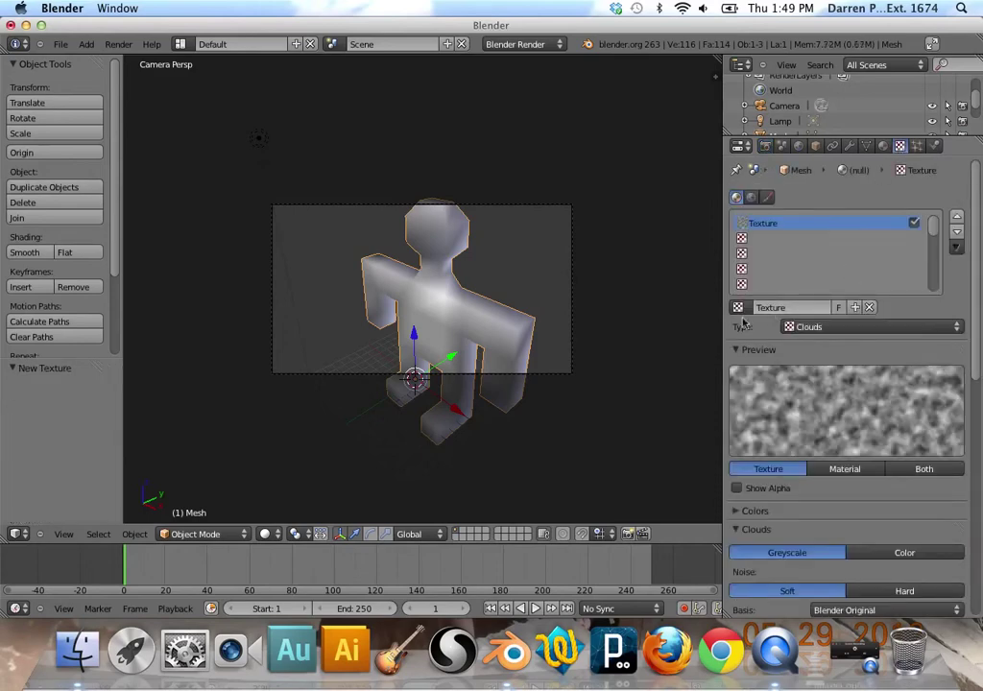
pyautogui.click(812, 327)
pyautogui.click(831, 330)
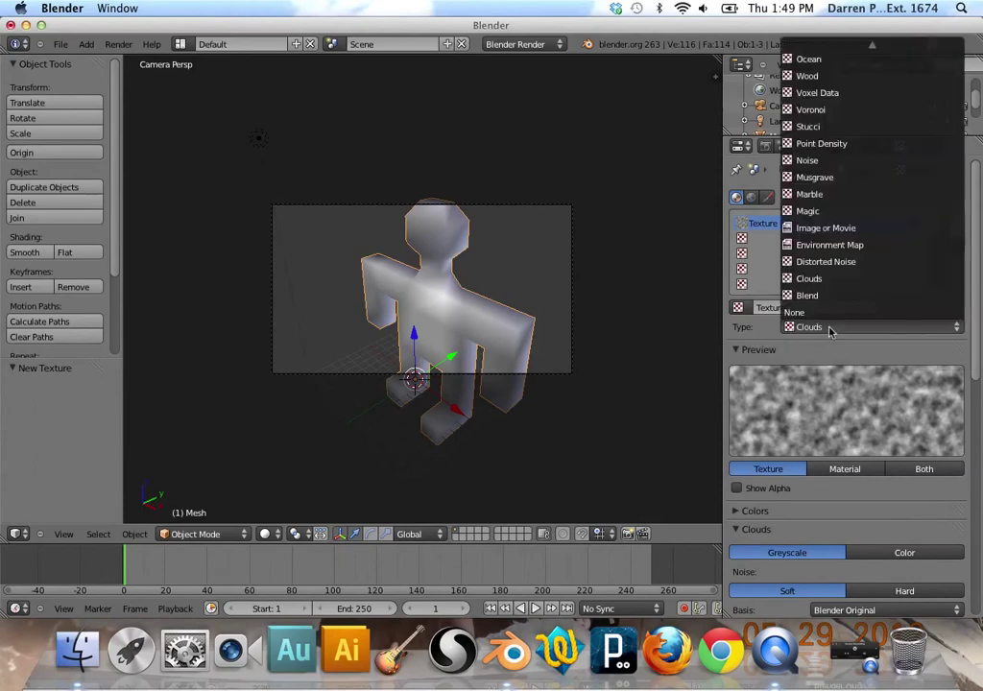
pyautogui.click(828, 229)
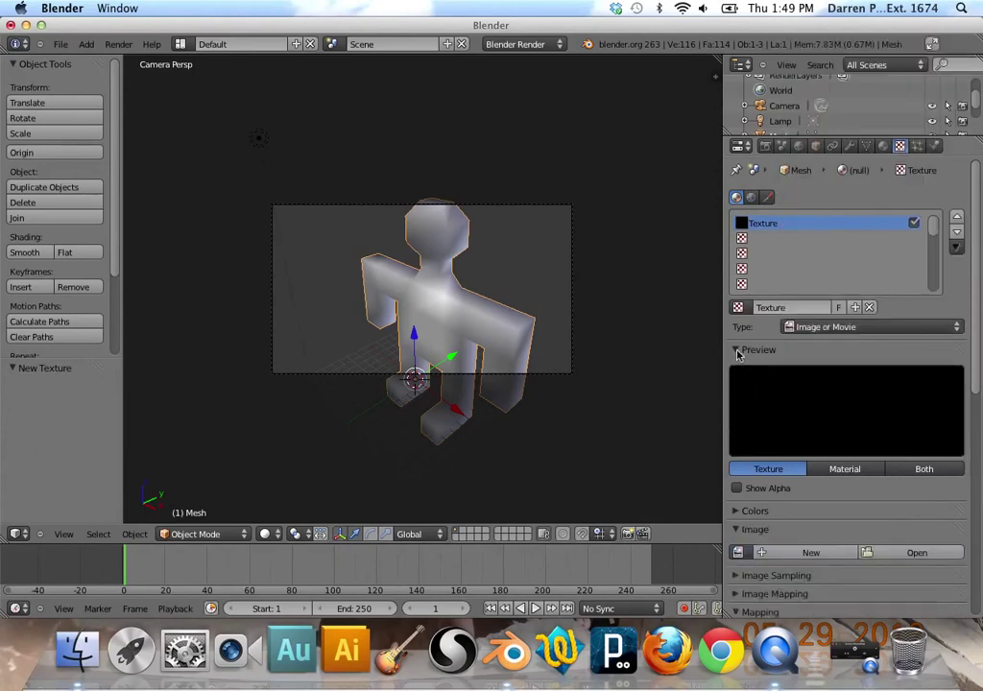
pyautogui.scroll(-5, 741, 357)
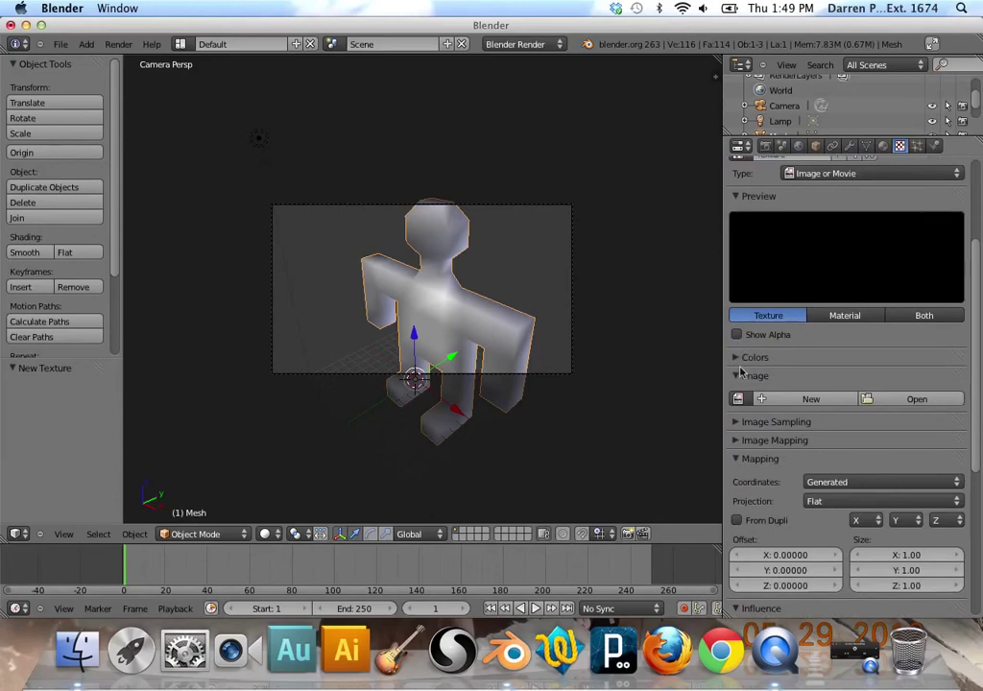
# Load man-part2.png from the Desktop as the texture's image.
pyautogui.click(900, 399)
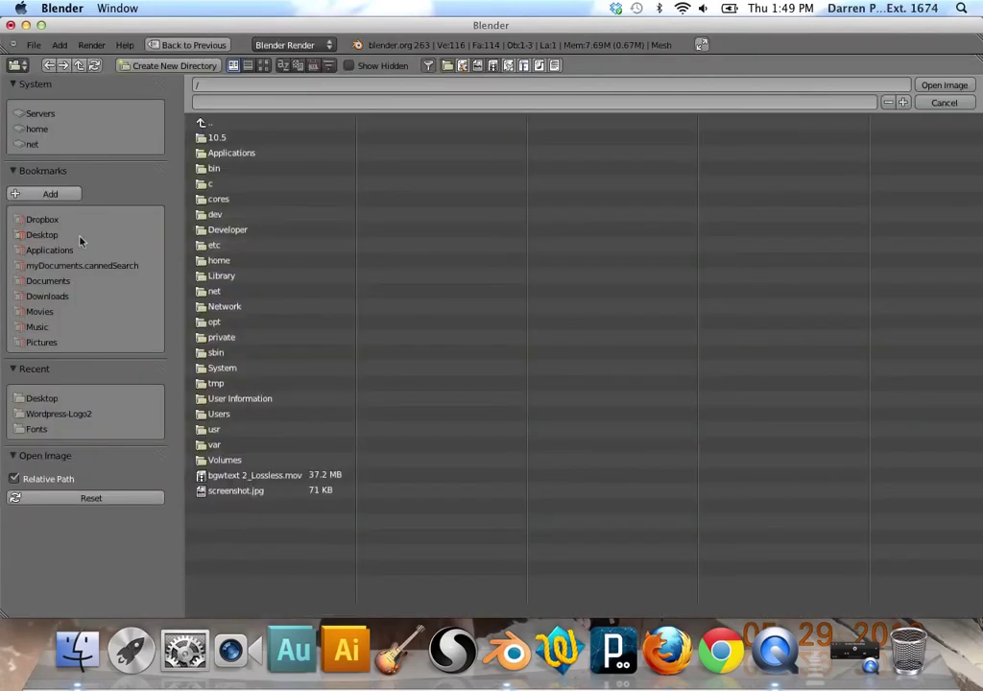
pyautogui.click(50, 235)
pyautogui.click(255, 191)
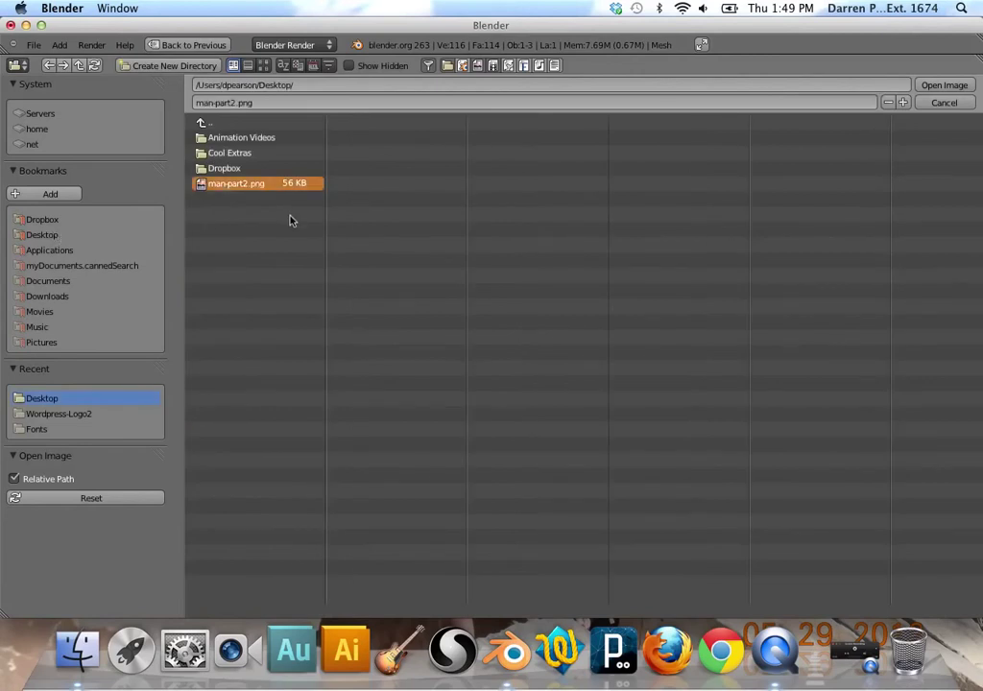
pyautogui.click(937, 86)
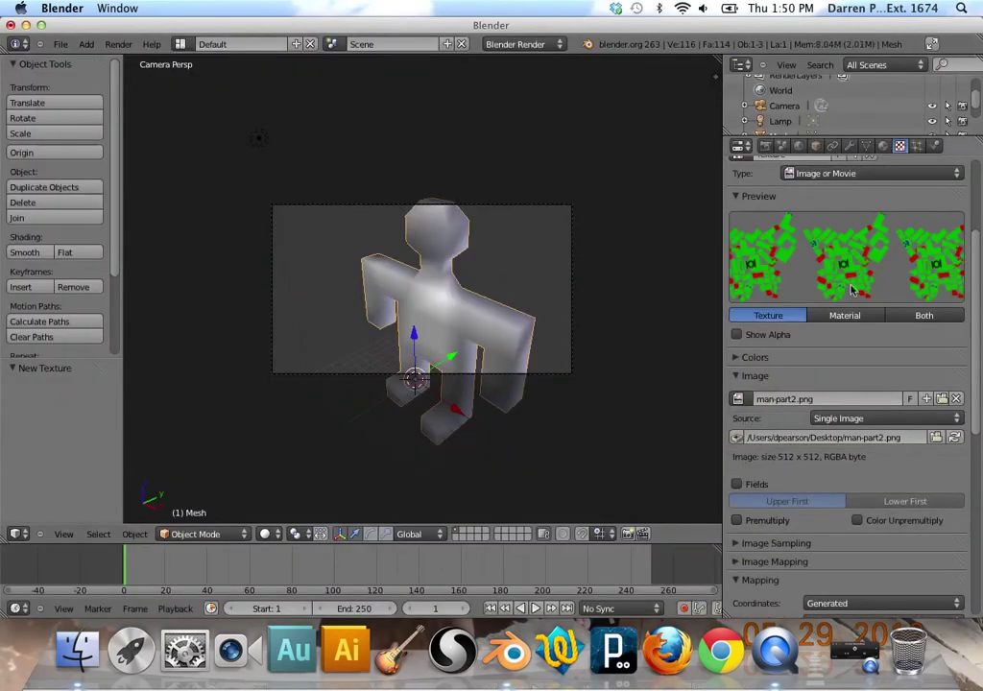
# Set the texture mapping Coordinates to UV with UVMap as the map, then widen the 3D view.
pyautogui.click(789, 377)
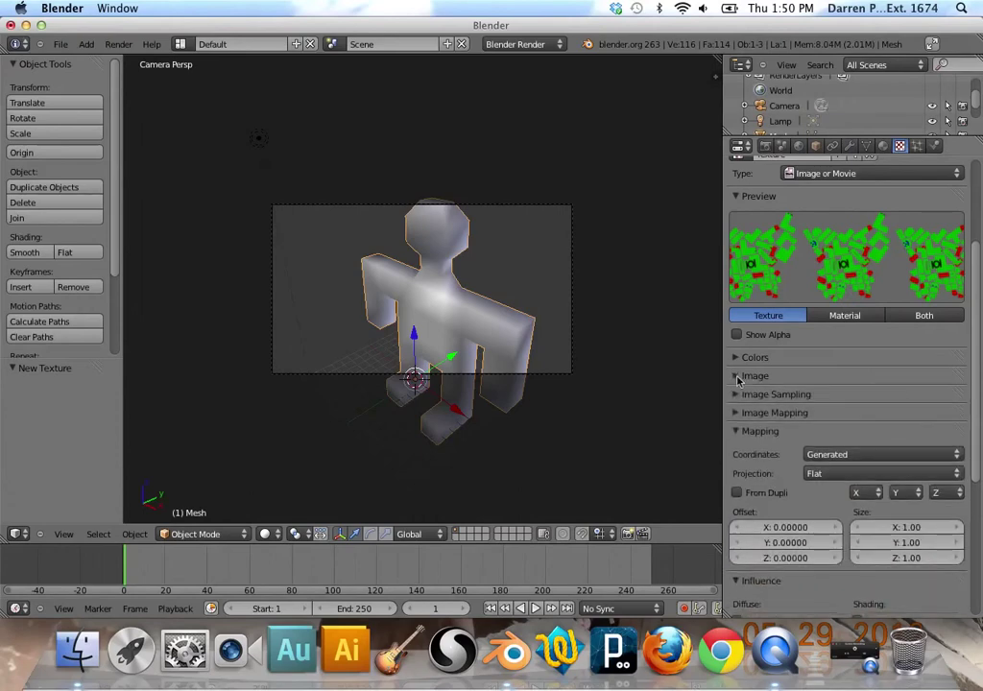
pyautogui.scroll(-1, 754, 382)
pyautogui.scroll(-4, 754, 382)
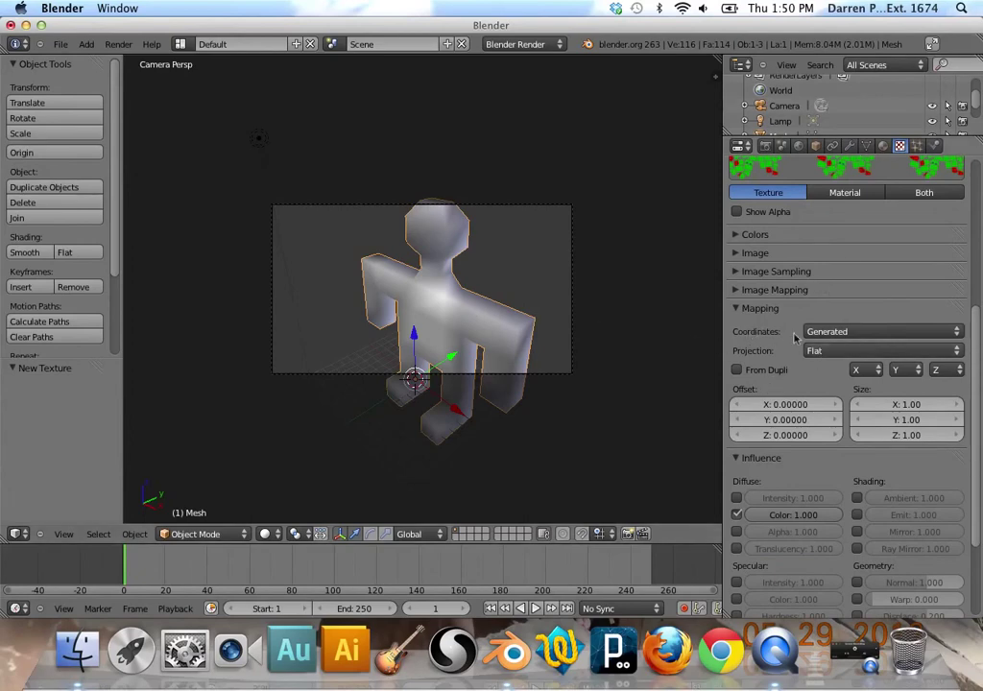
pyautogui.click(843, 332)
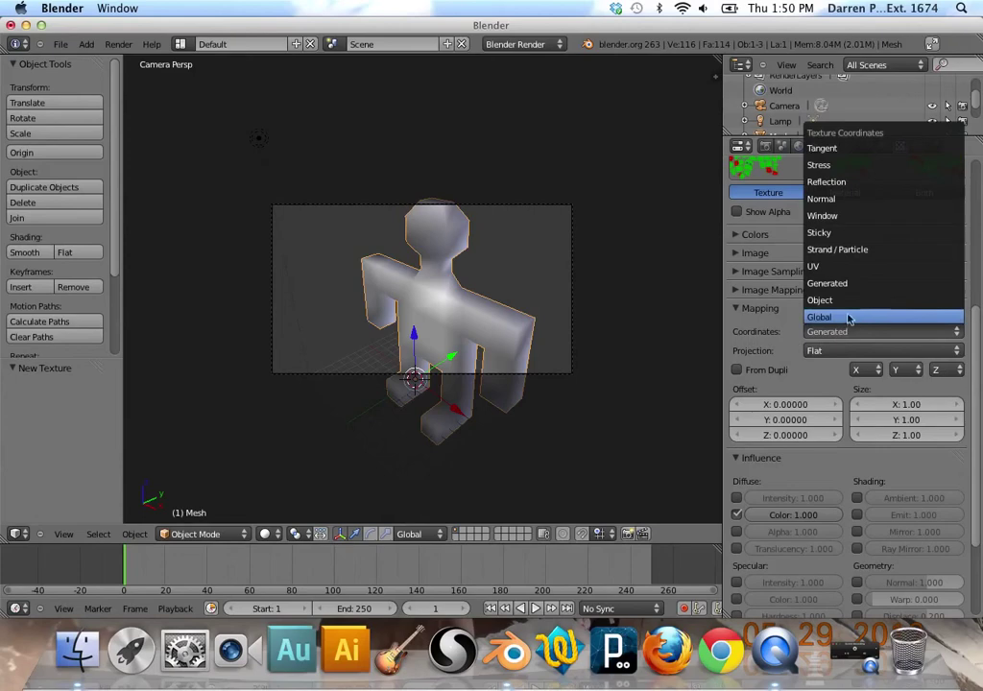
pyautogui.click(848, 267)
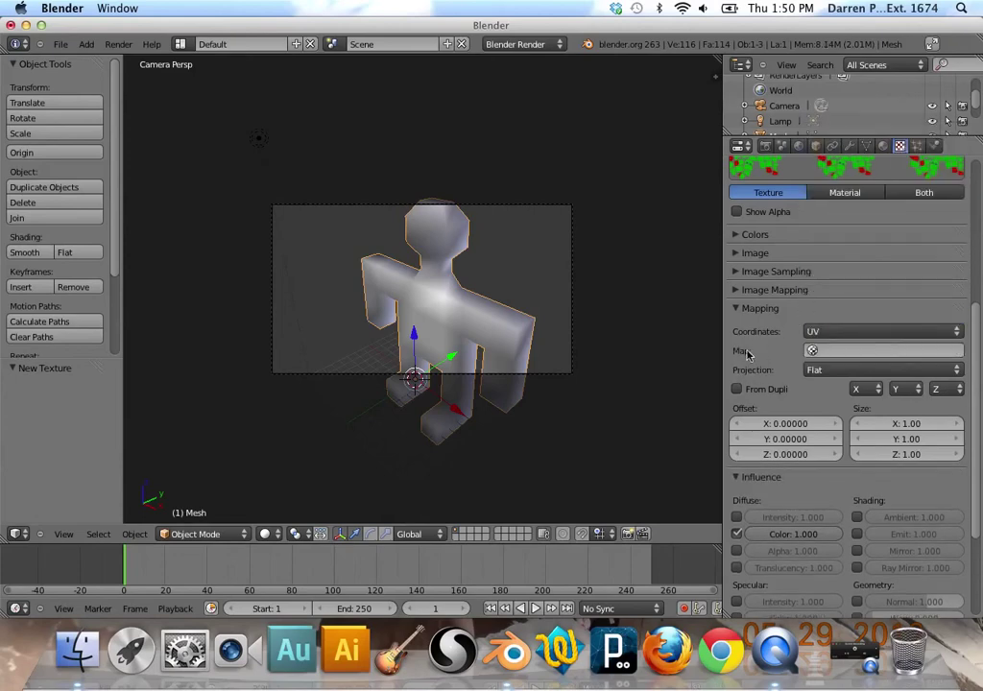
pyautogui.click(825, 352)
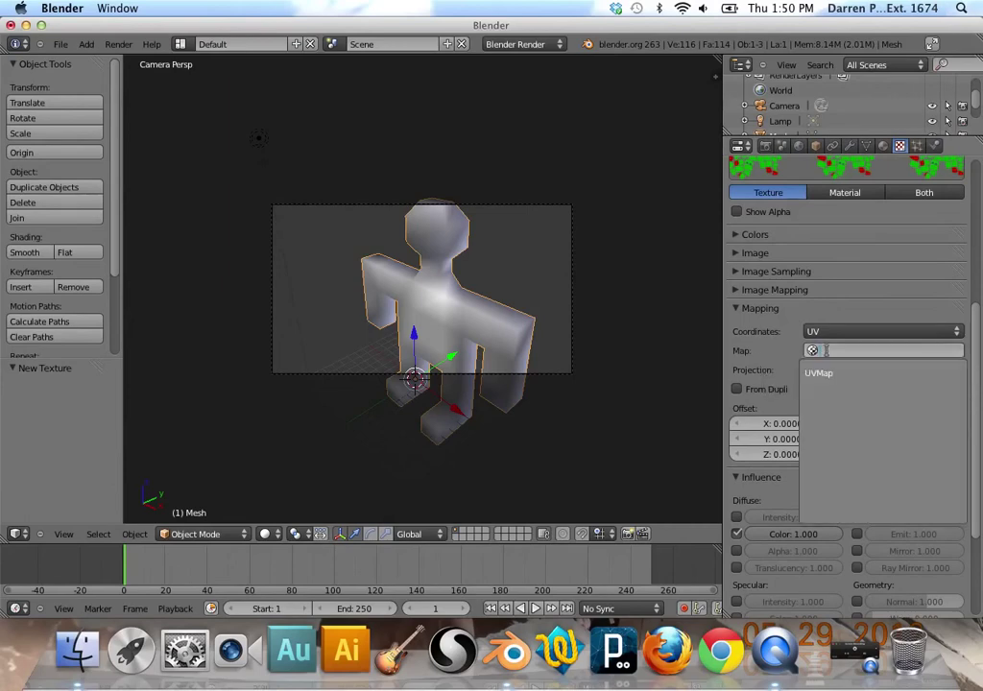
pyautogui.click(834, 376)
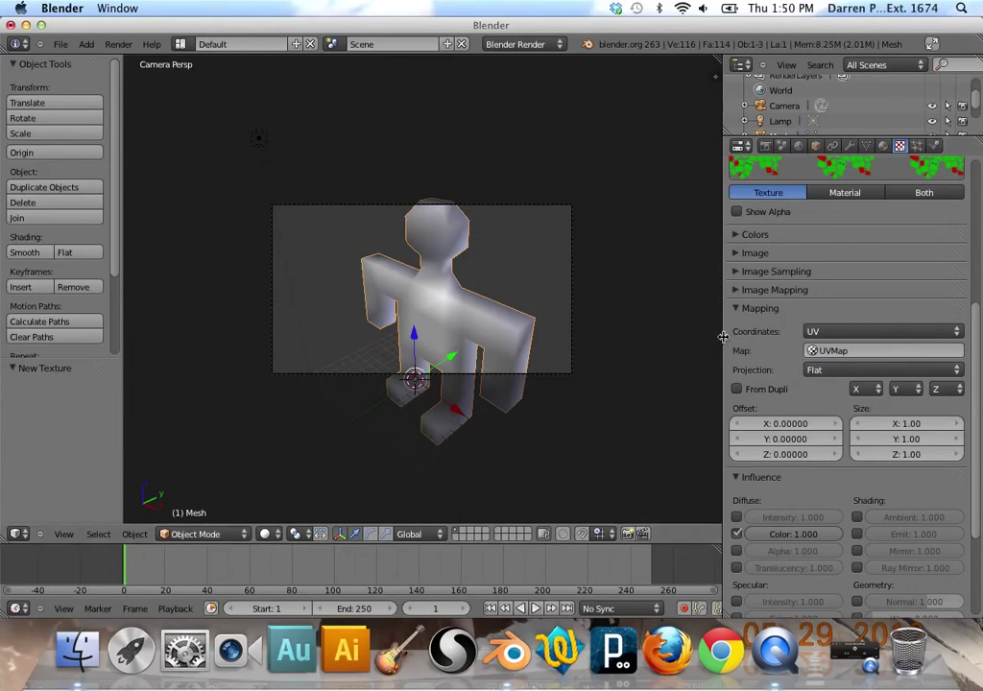
pyautogui.moveTo(723, 336); pyautogui.dragTo(808, 340)
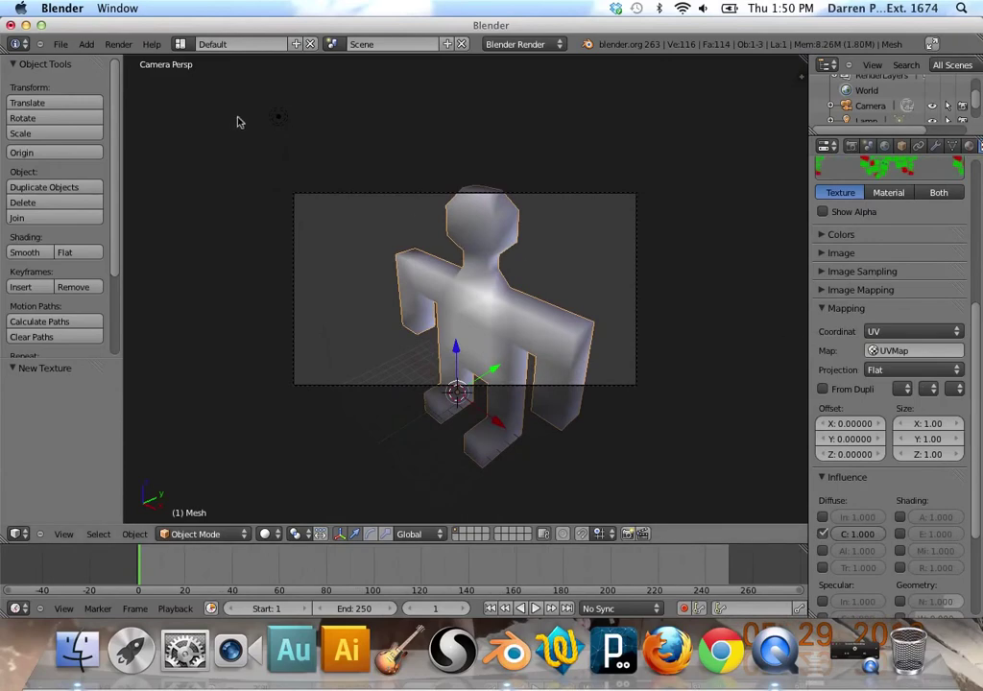
# Render an image of the green-textured stick-man, then switch the area back to 3D View.
pyautogui.click(123, 46)
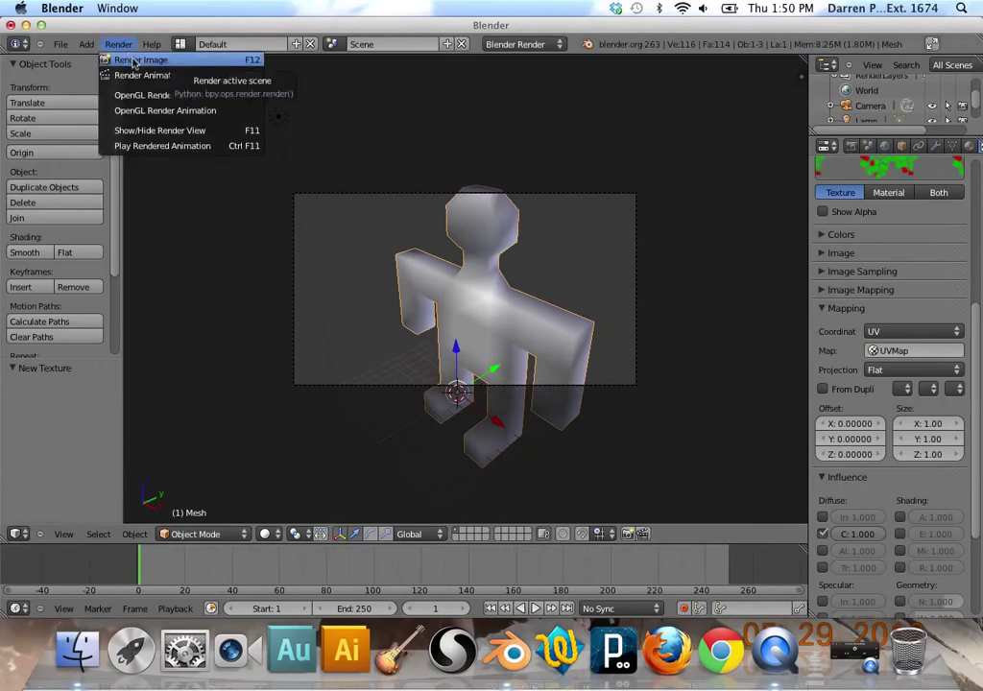
pyautogui.click(133, 61)
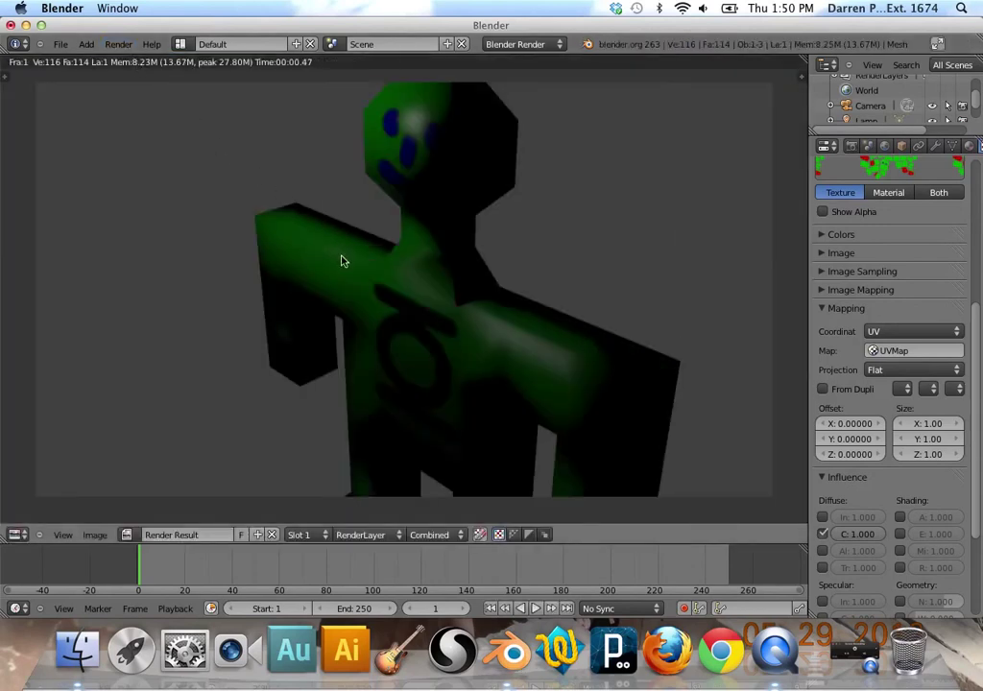
pyautogui.scroll(-2, 342, 262)
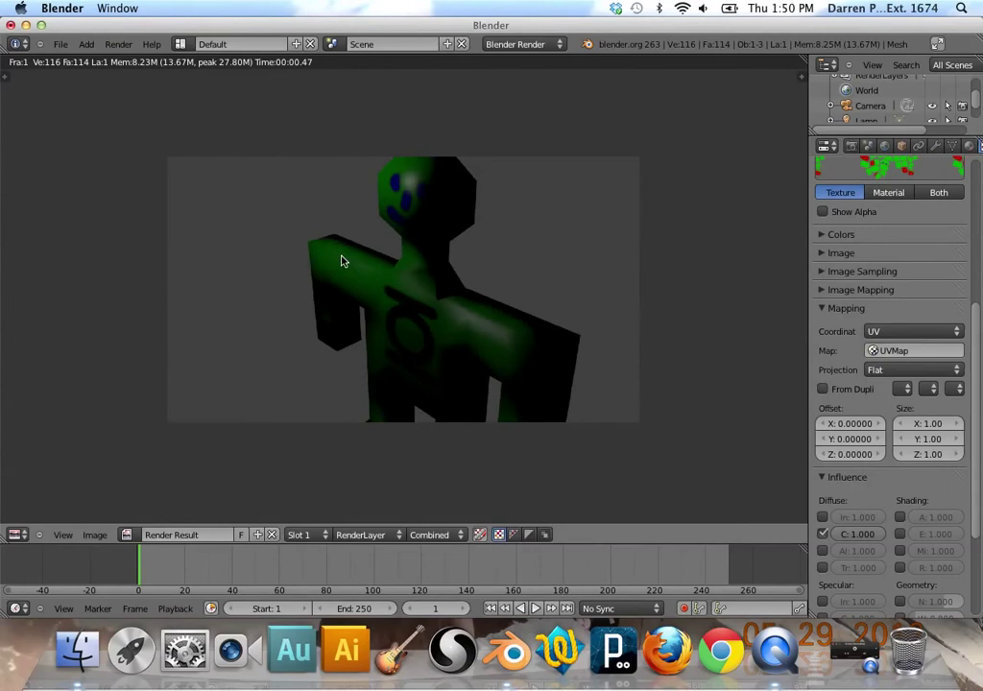
pyautogui.click(16, 535)
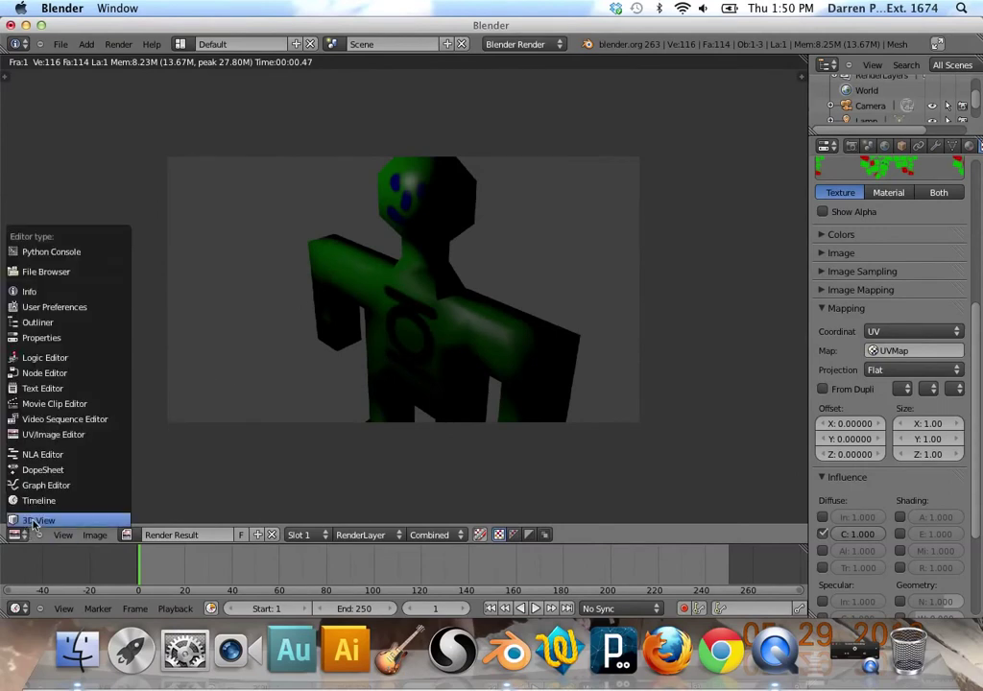
pyautogui.click(38, 518)
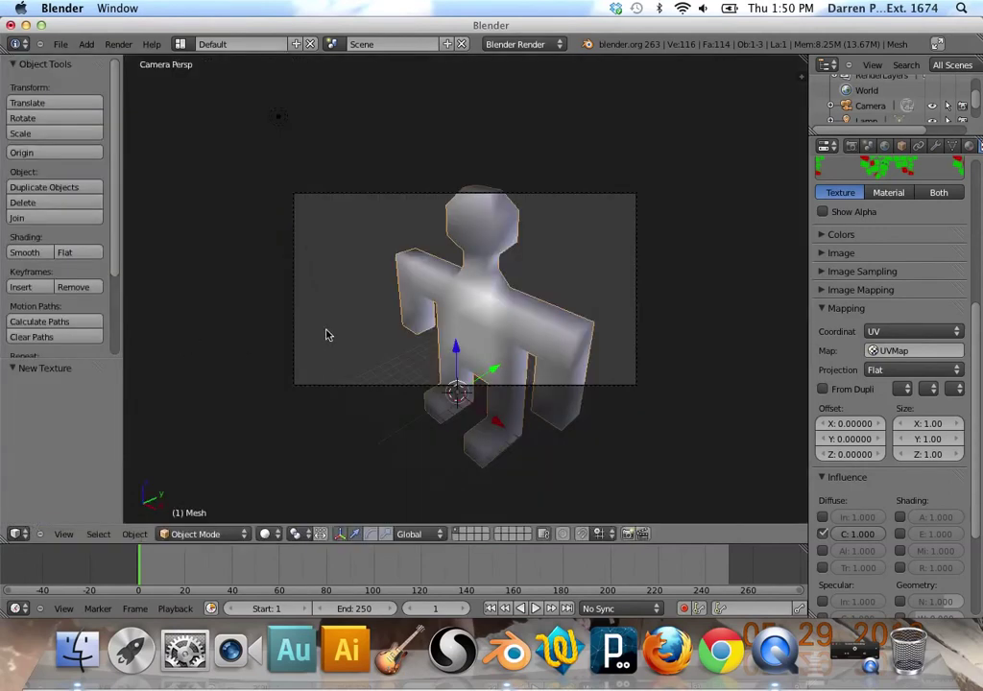
# Duplicate the existing lamp in place and switch to quad view.
pyautogui.scroll(-4, 341, 312)
pyautogui.scroll(2, 341, 312)
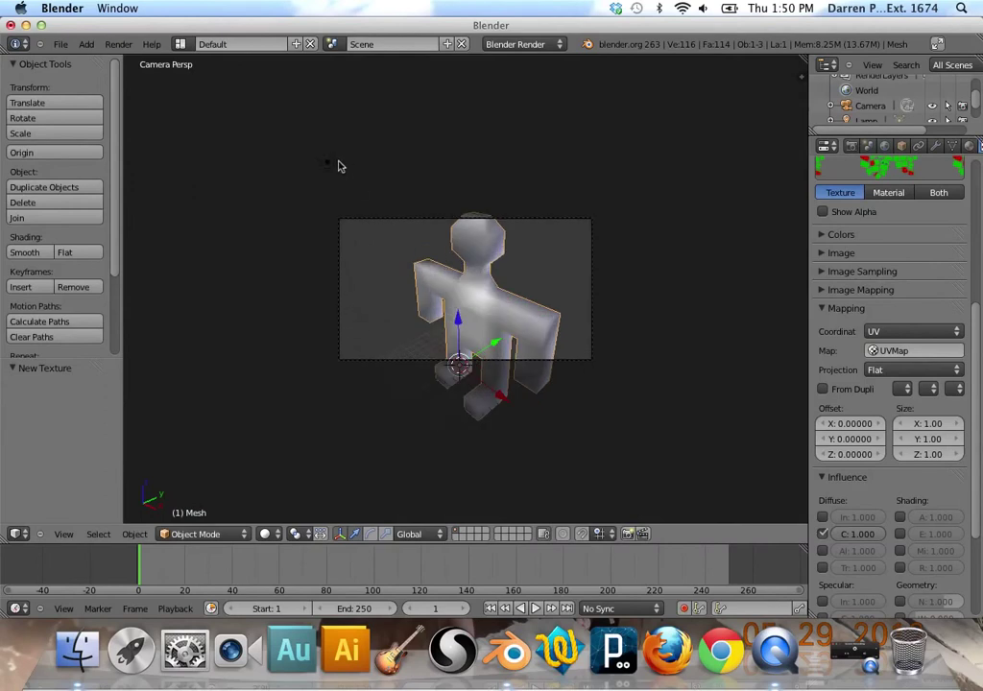
pyautogui.rightClick(334, 164)
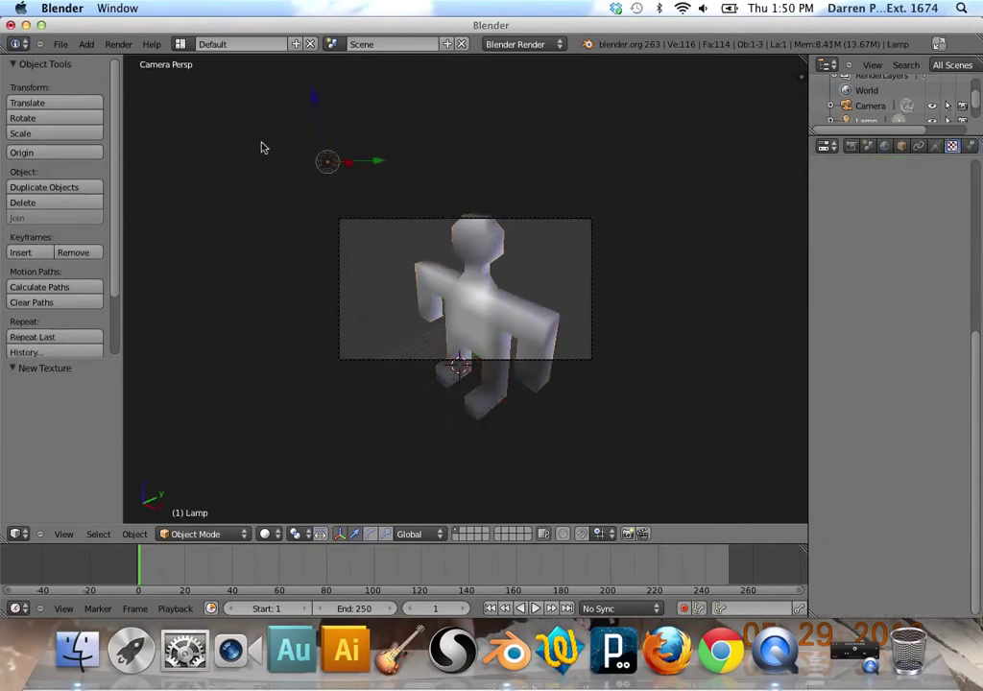
pyautogui.click(55, 189)
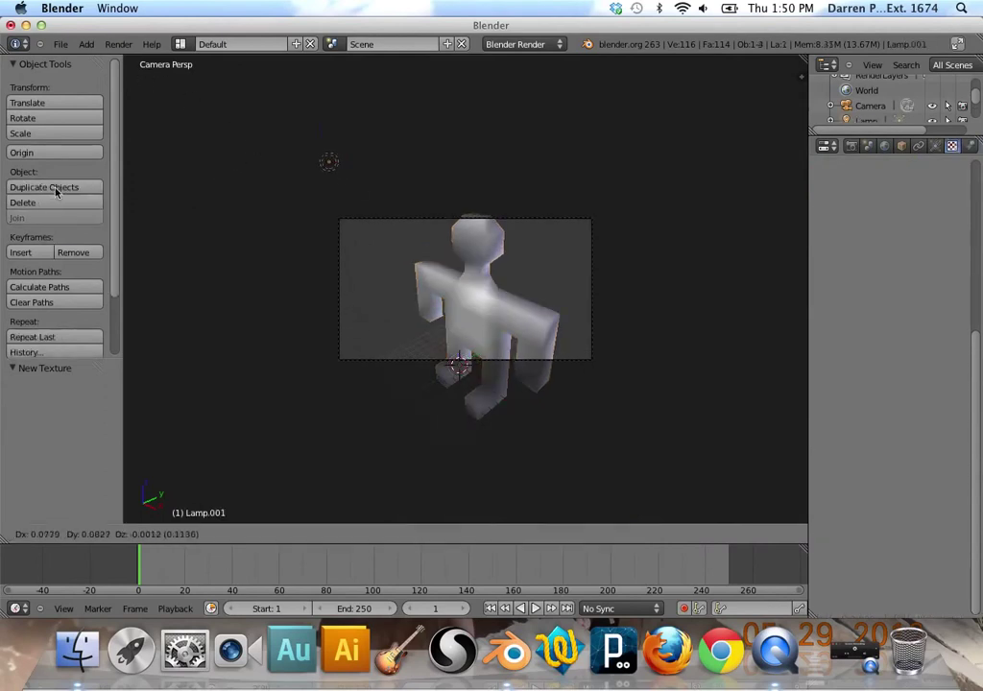
pyautogui.click(197, 218)
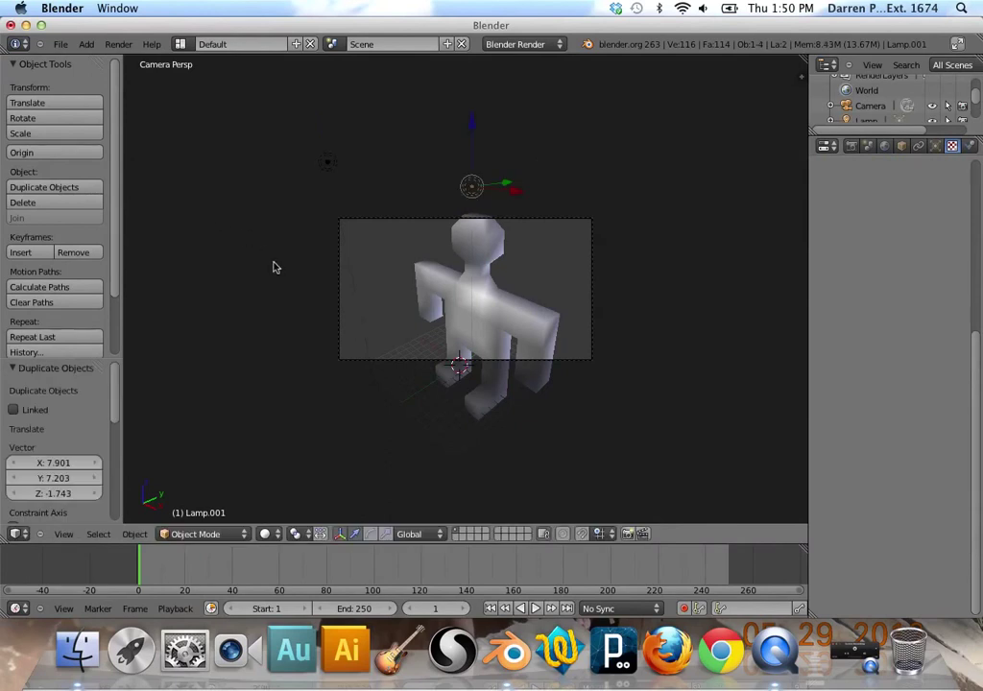
pyautogui.hotkey('ctrl', 'alt', 'q')
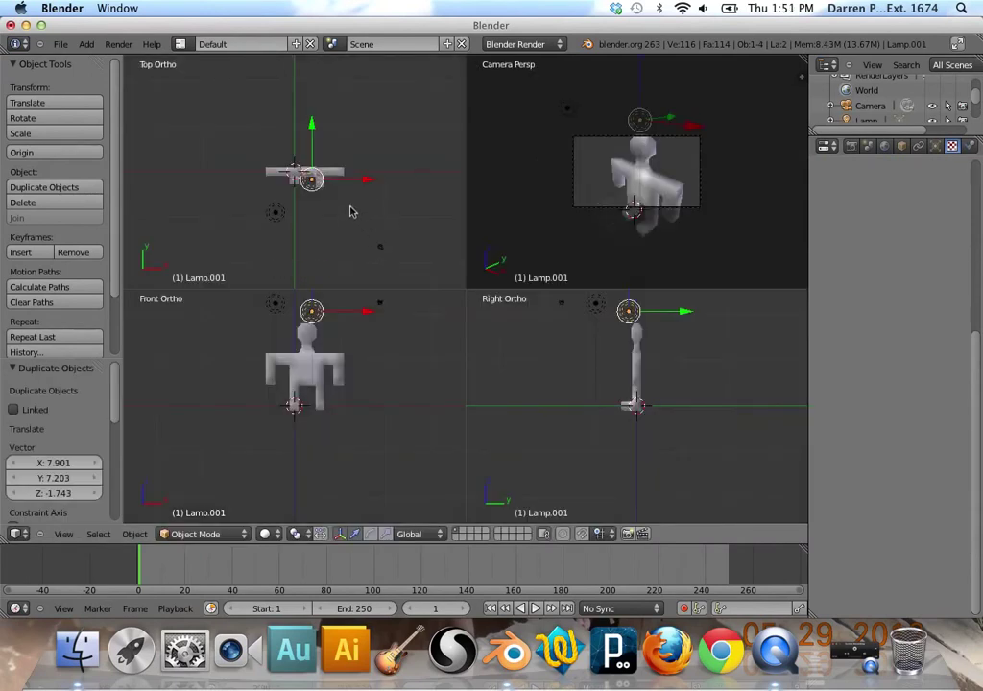
# Move Lamp.001 in front of, above and right of the figure, then maximize the camera view.
pyautogui.press('g')
pyautogui.press('y')
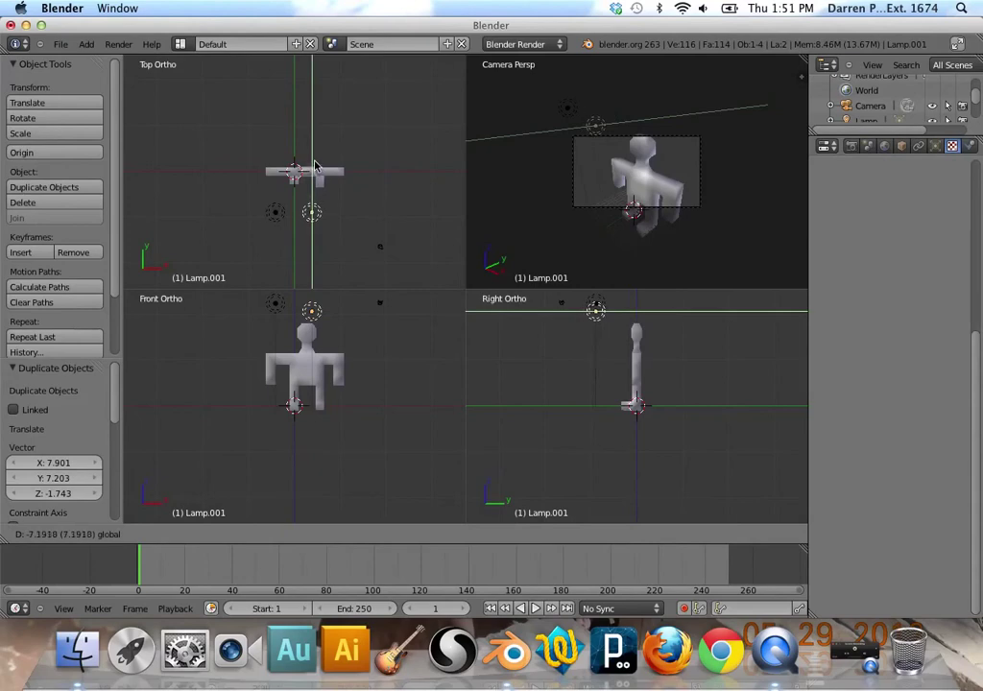
pyautogui.click(315, 166)
pyautogui.scroll(-3, 351, 315)
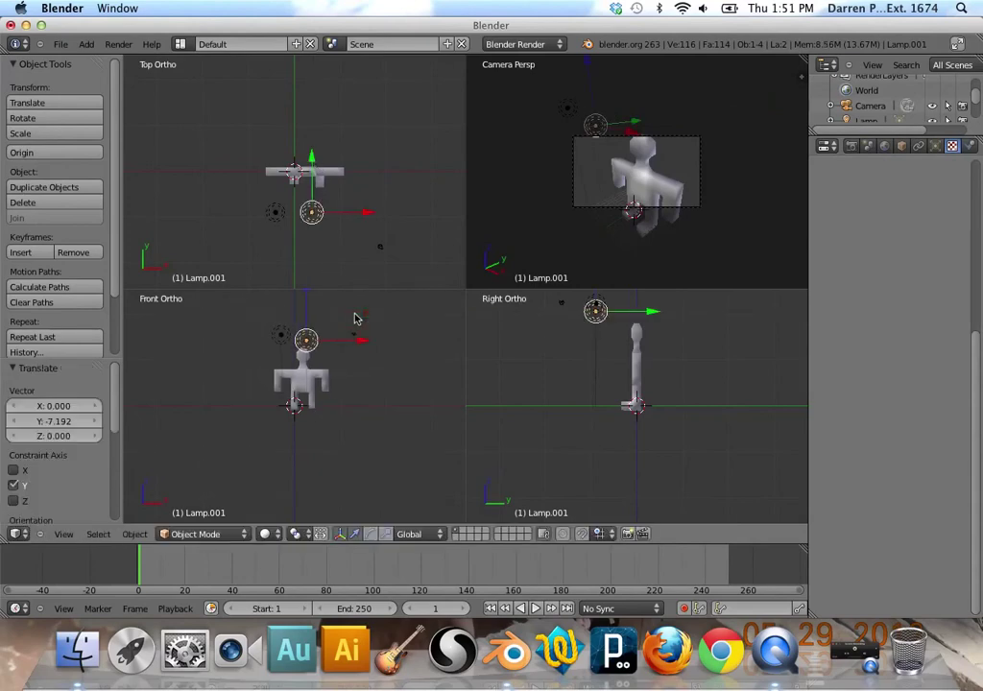
pyautogui.press('g')
pyautogui.press('z')
pyautogui.click(305, 294)
pyautogui.press('g')
pyautogui.press('x')
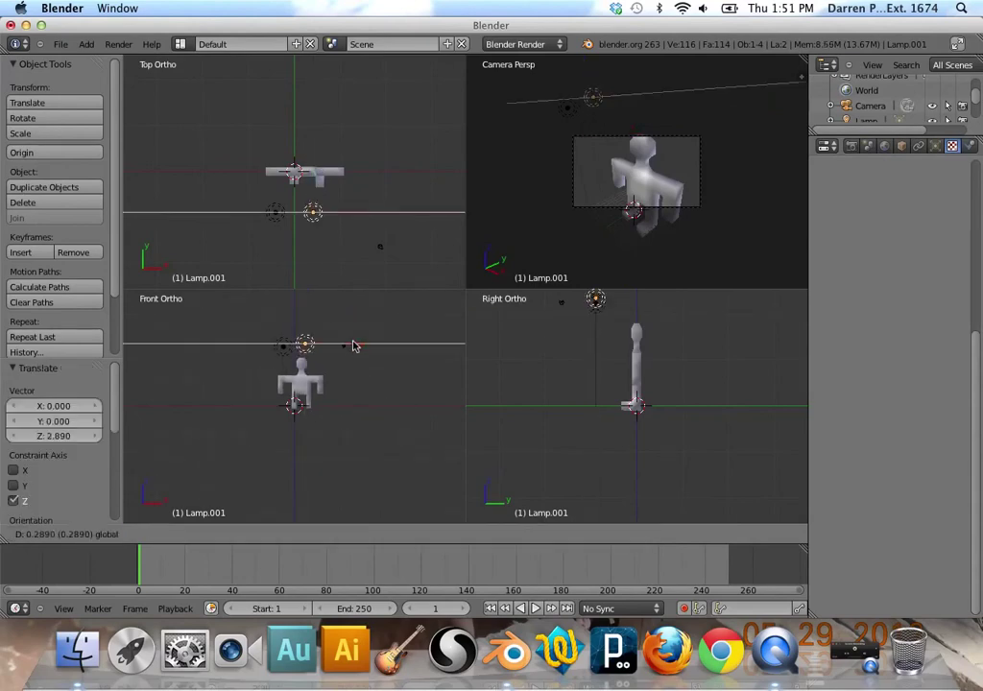
pyautogui.click(366, 346)
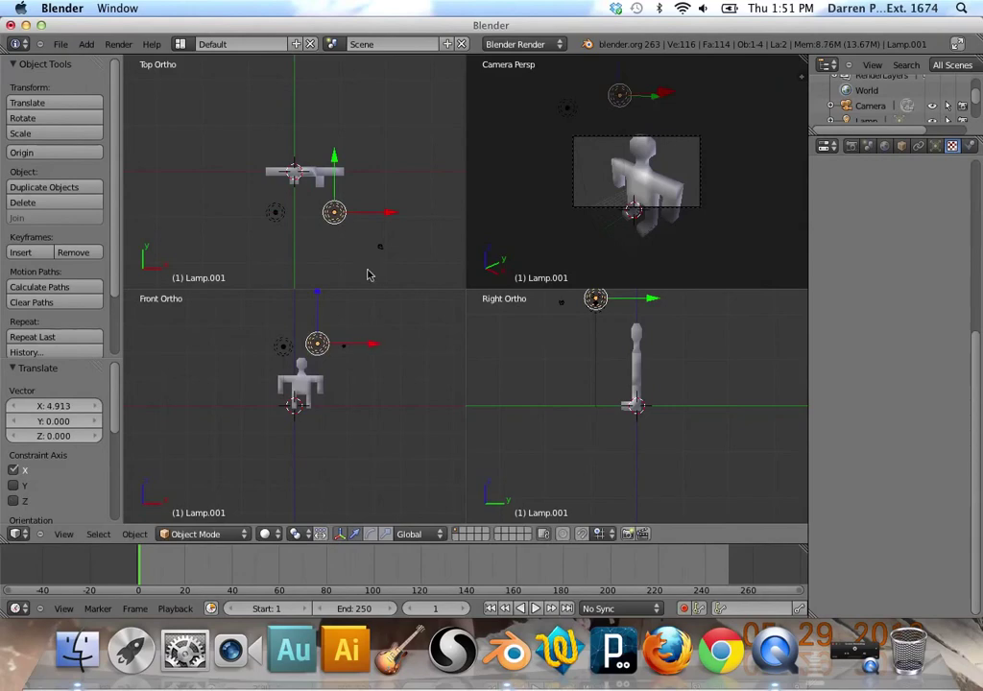
pyautogui.hotkey('ctrl', 'Up')
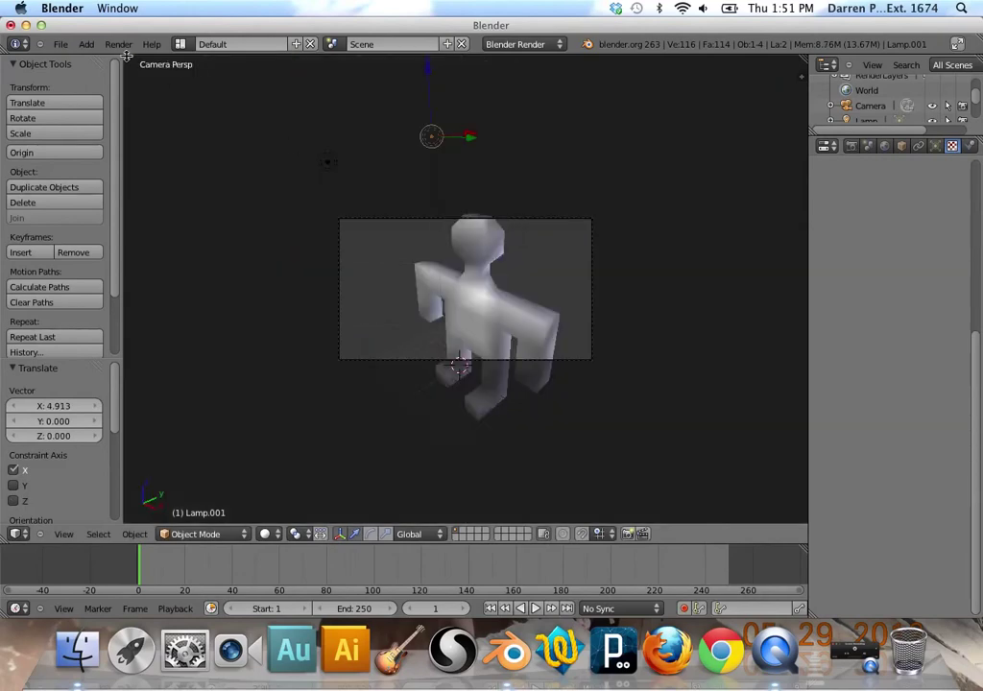
# Render the stick-man lit by both lamps and zoom into the Render Result.
pyautogui.click(118, 44)
pyautogui.click(132, 57)
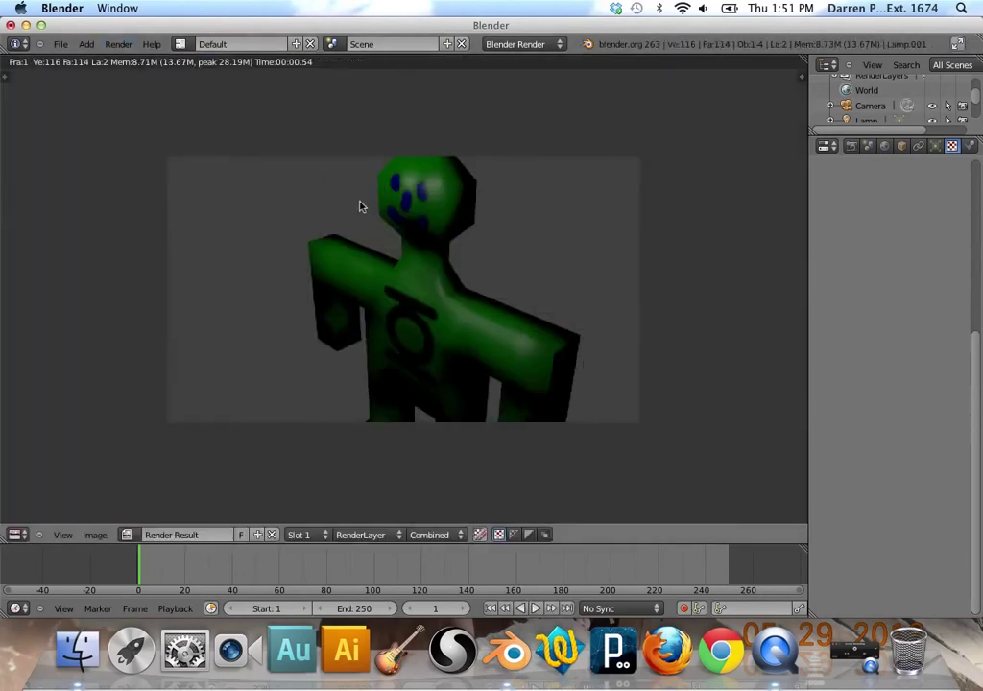
pyautogui.scroll(2, 363, 208)
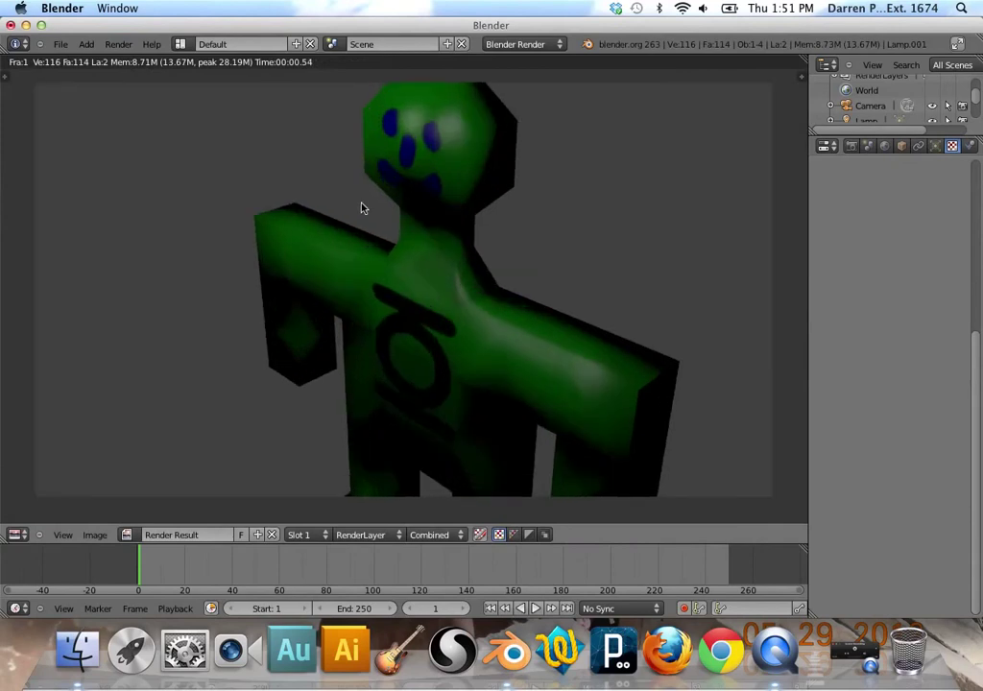